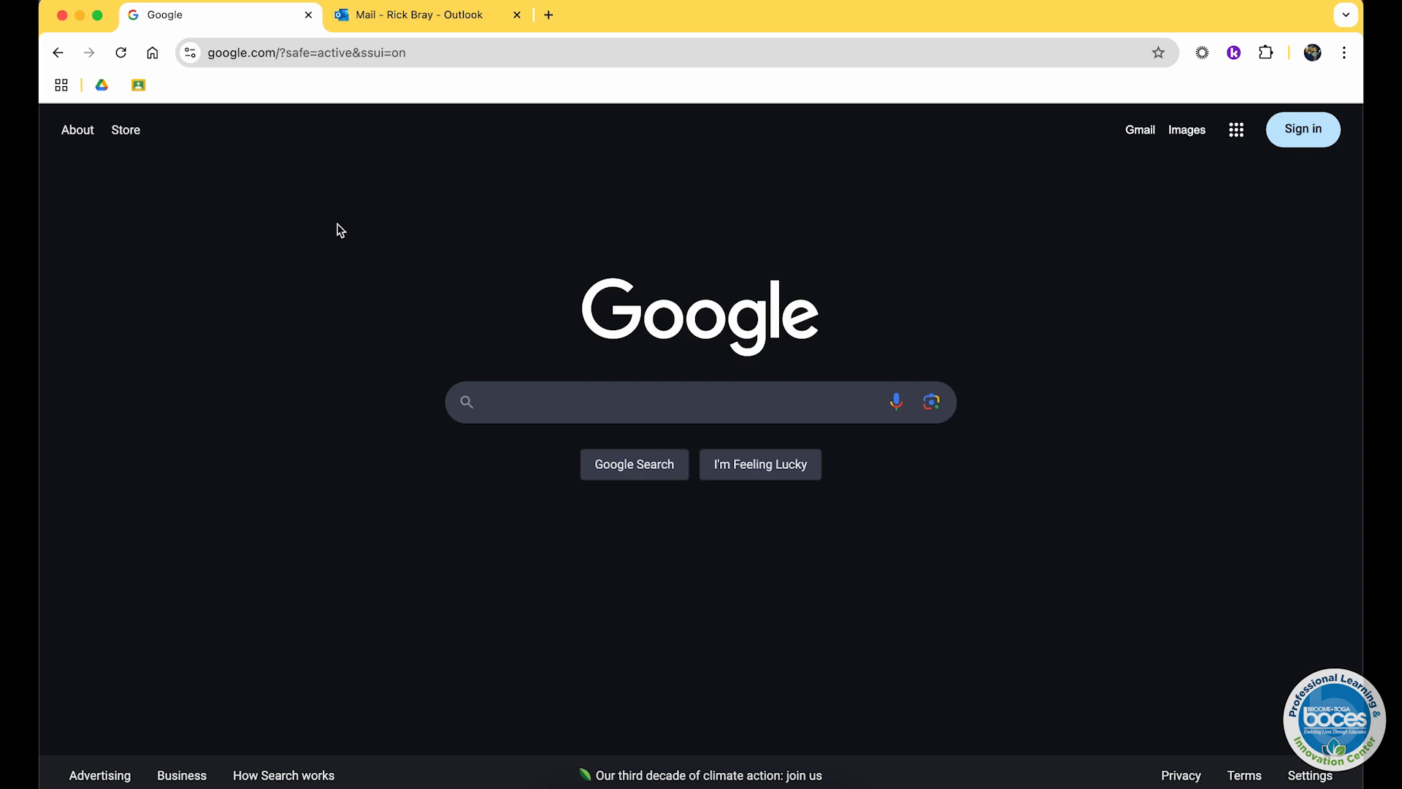
Step: Switch to the Outlook mail tab, opening and closing the app launcher
left_click(374, 15)
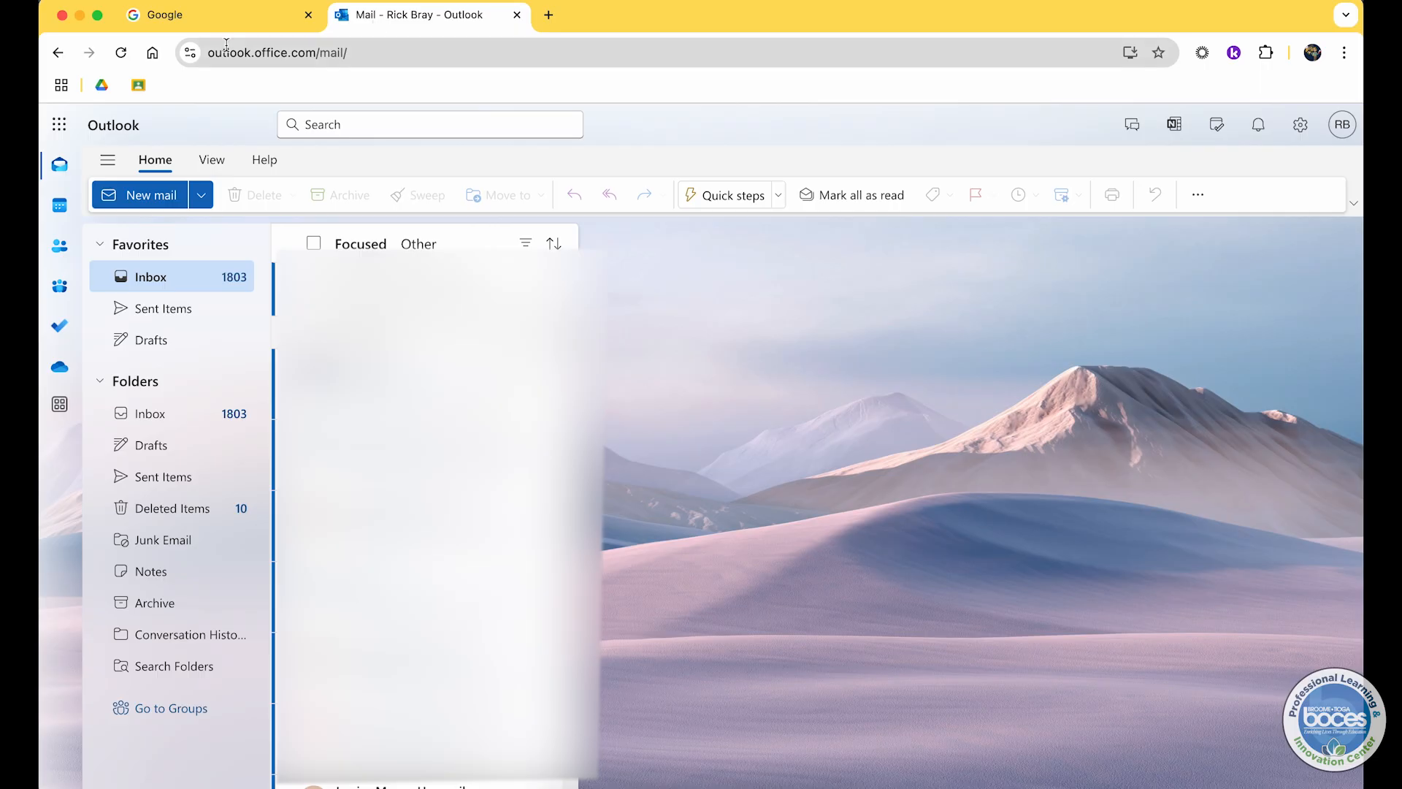
left_click(62, 125)
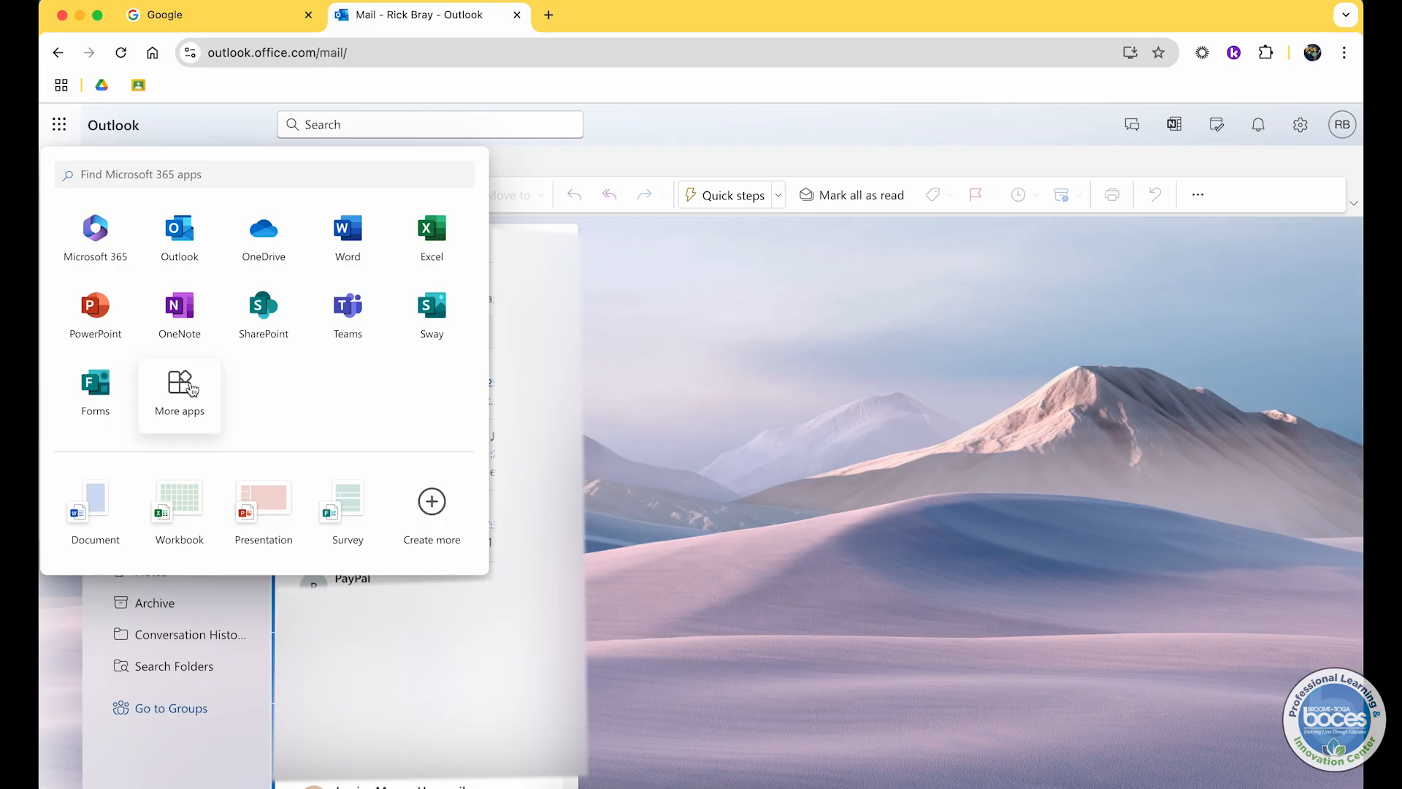
left_click(624, 124)
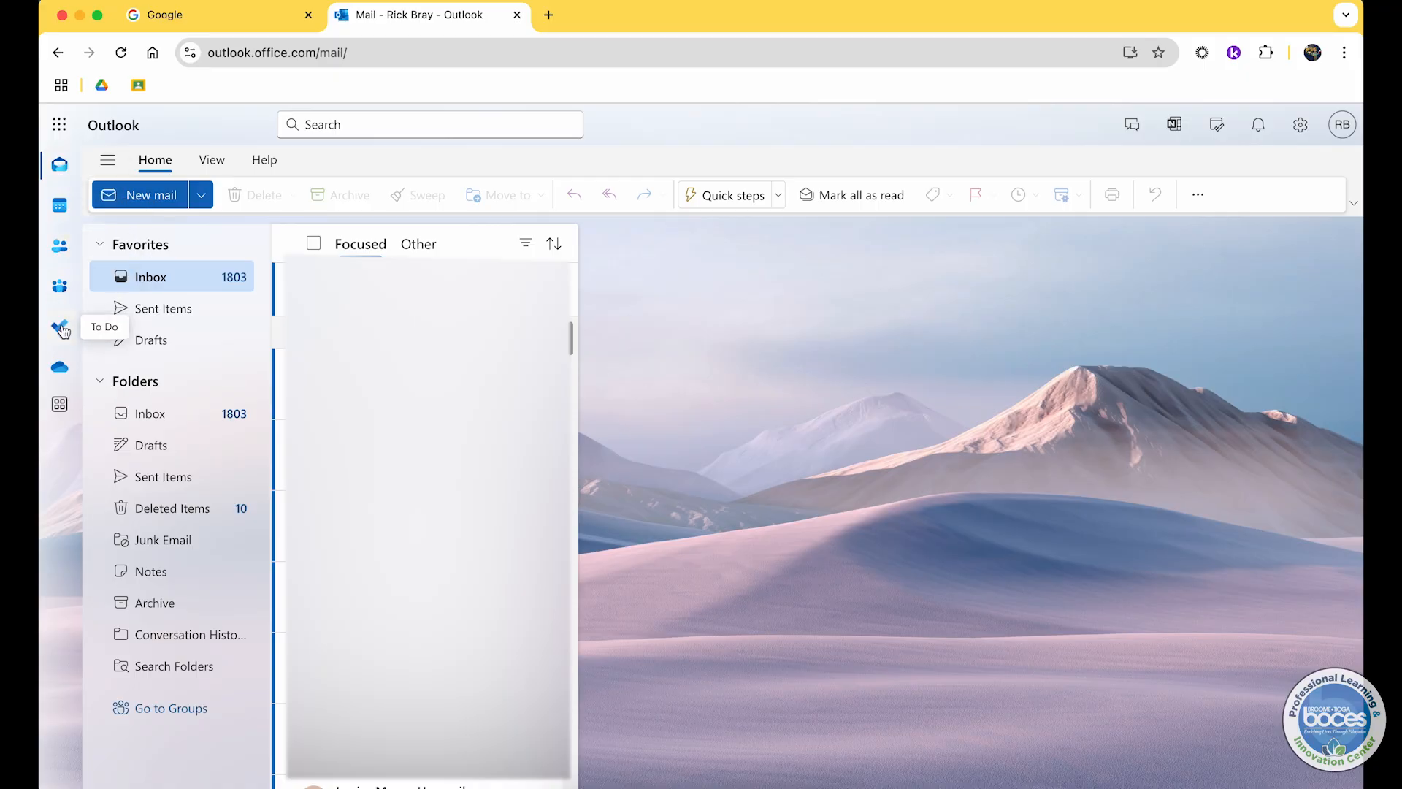
Step: Search the apps pane for book and open the Bookings app
left_click(61, 408)
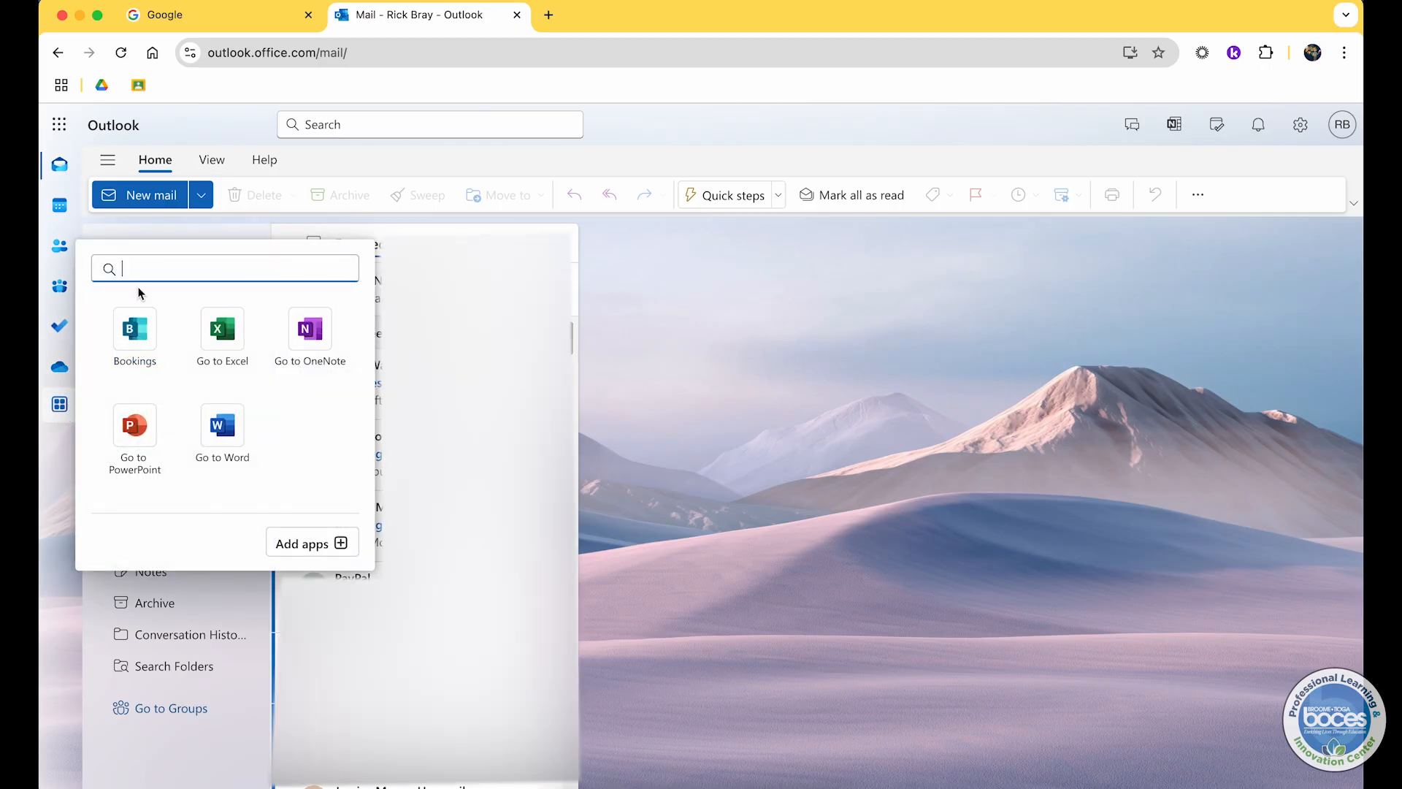
type("book")
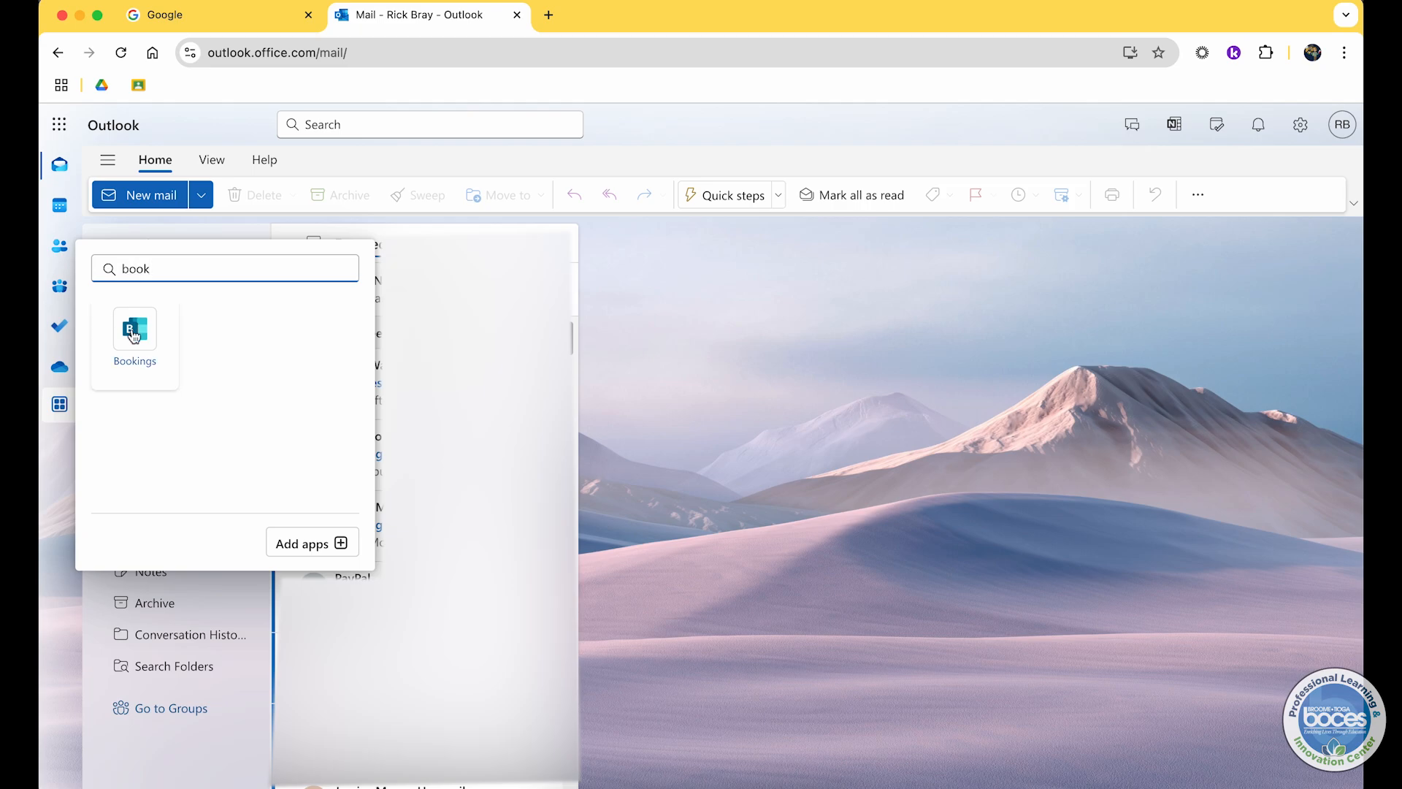
left_click(310, 544)
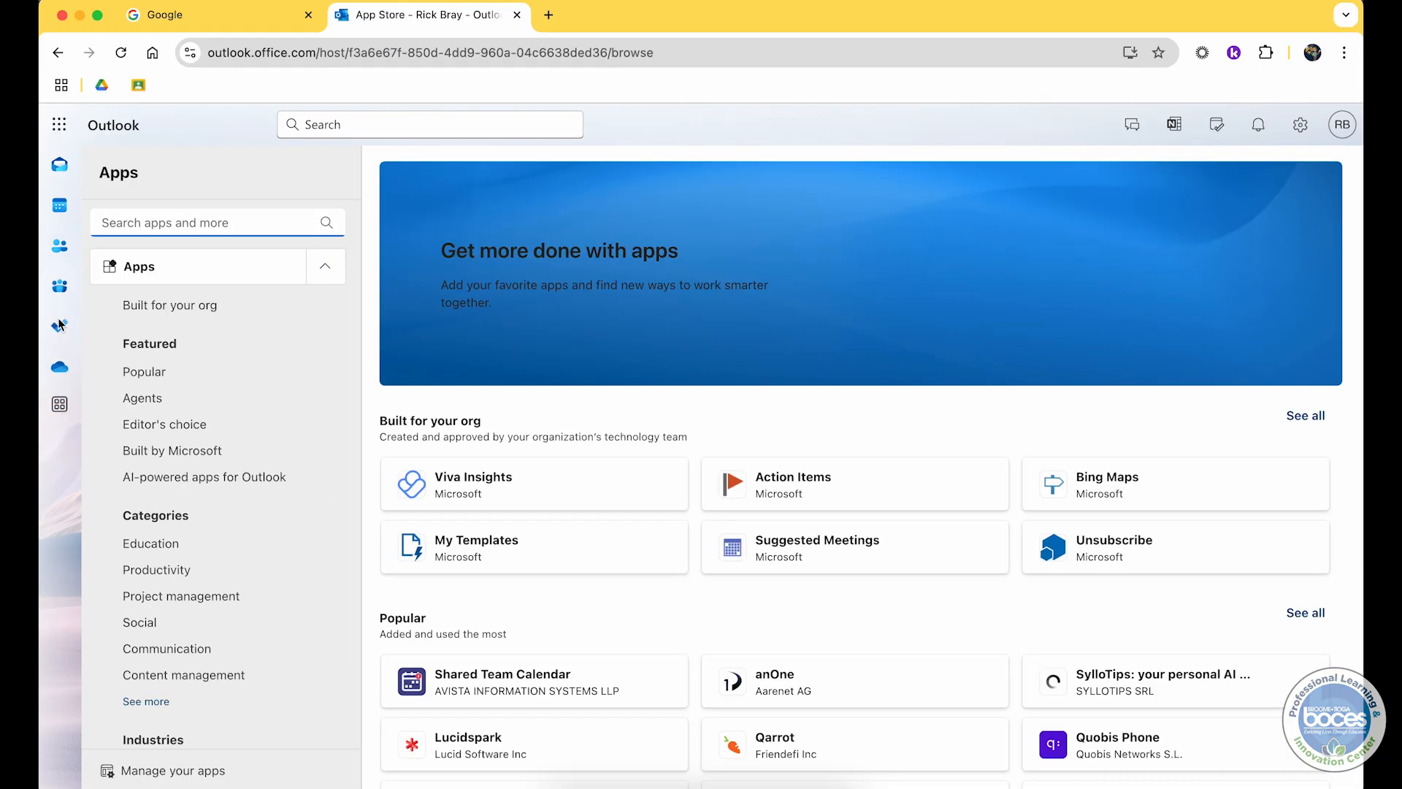
left_click(58, 407)
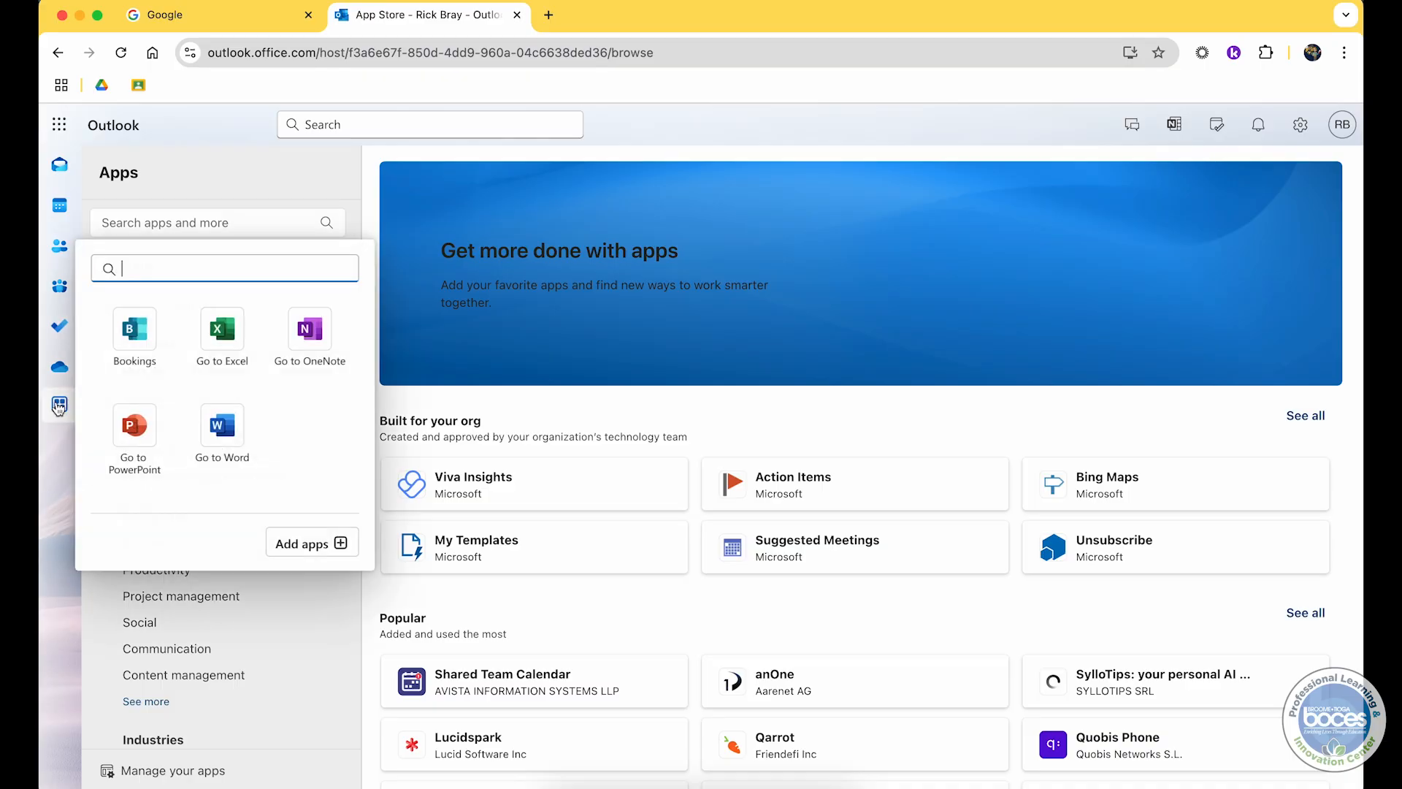
left_click(144, 352)
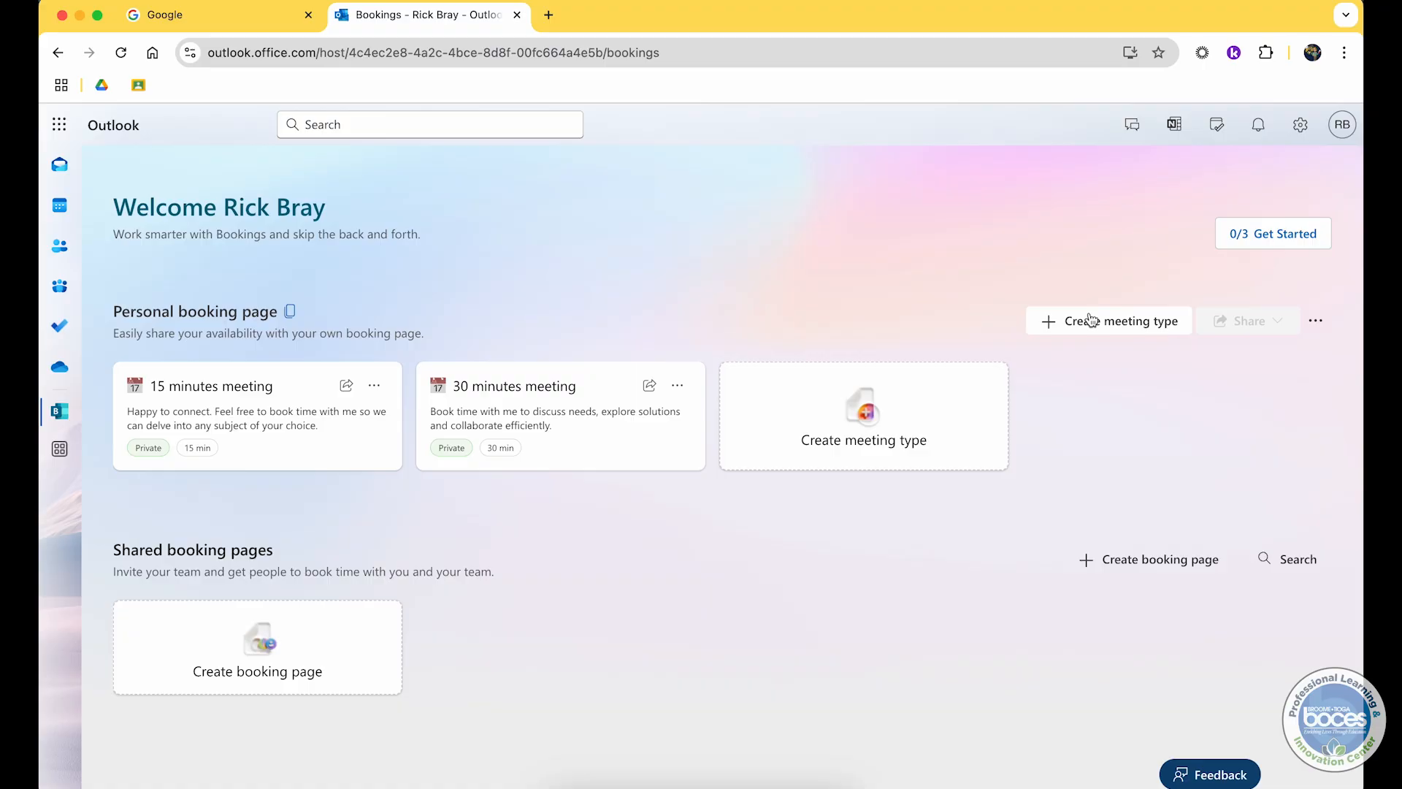
Step: Start a new meeting type and browse the title emoji picker without choosing one
left_click(858, 398)
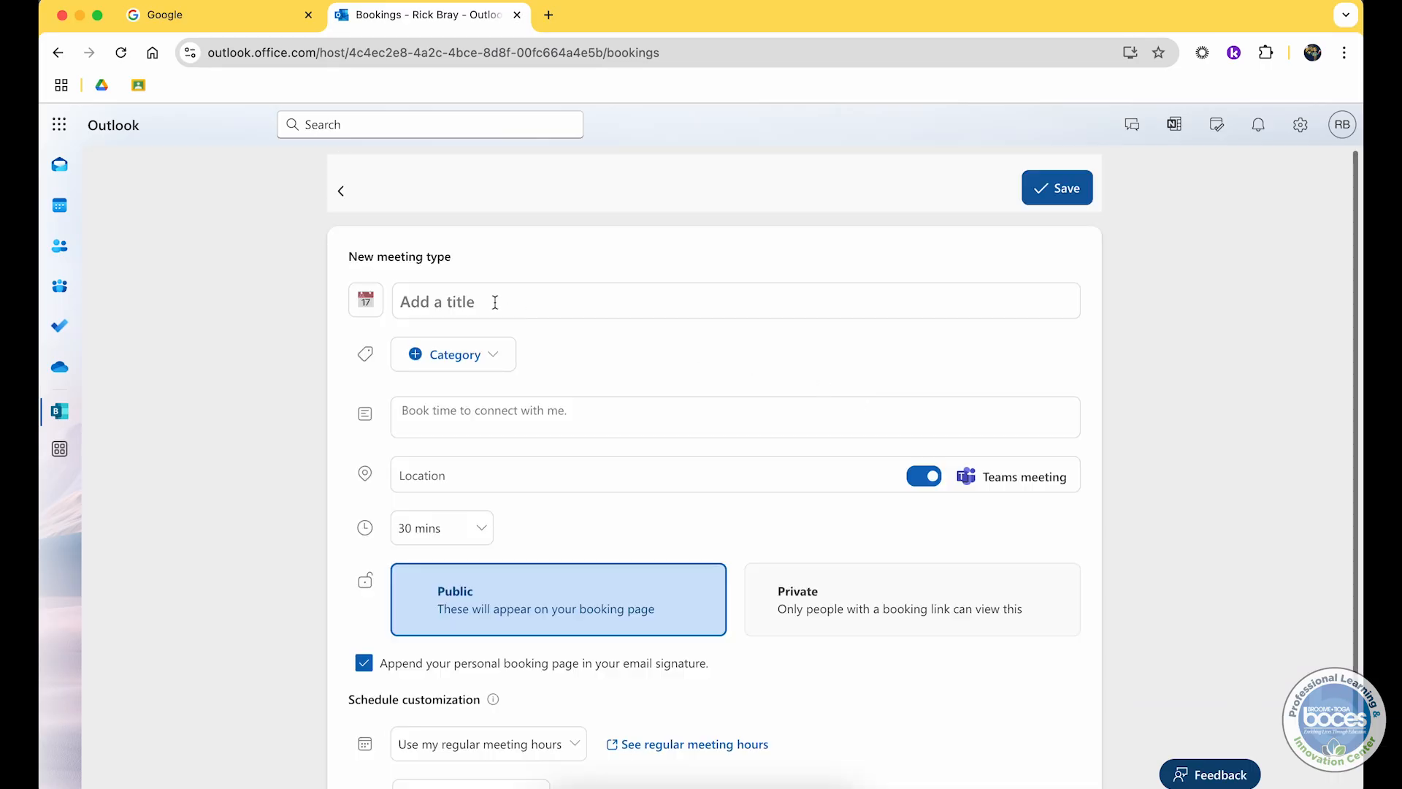
left_click(372, 306)
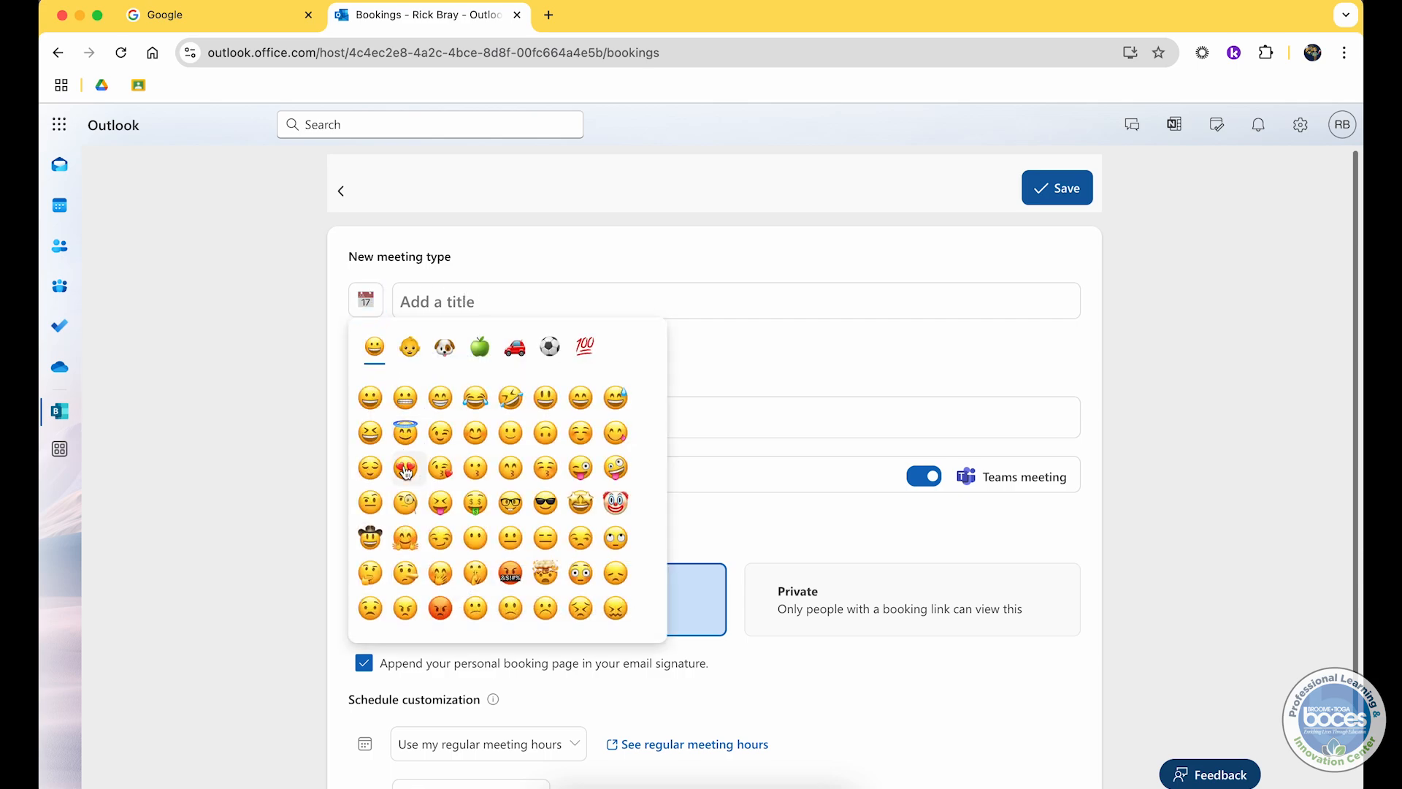
scroll(406, 468, "down", 10)
scroll(406, 471, "up", 10)
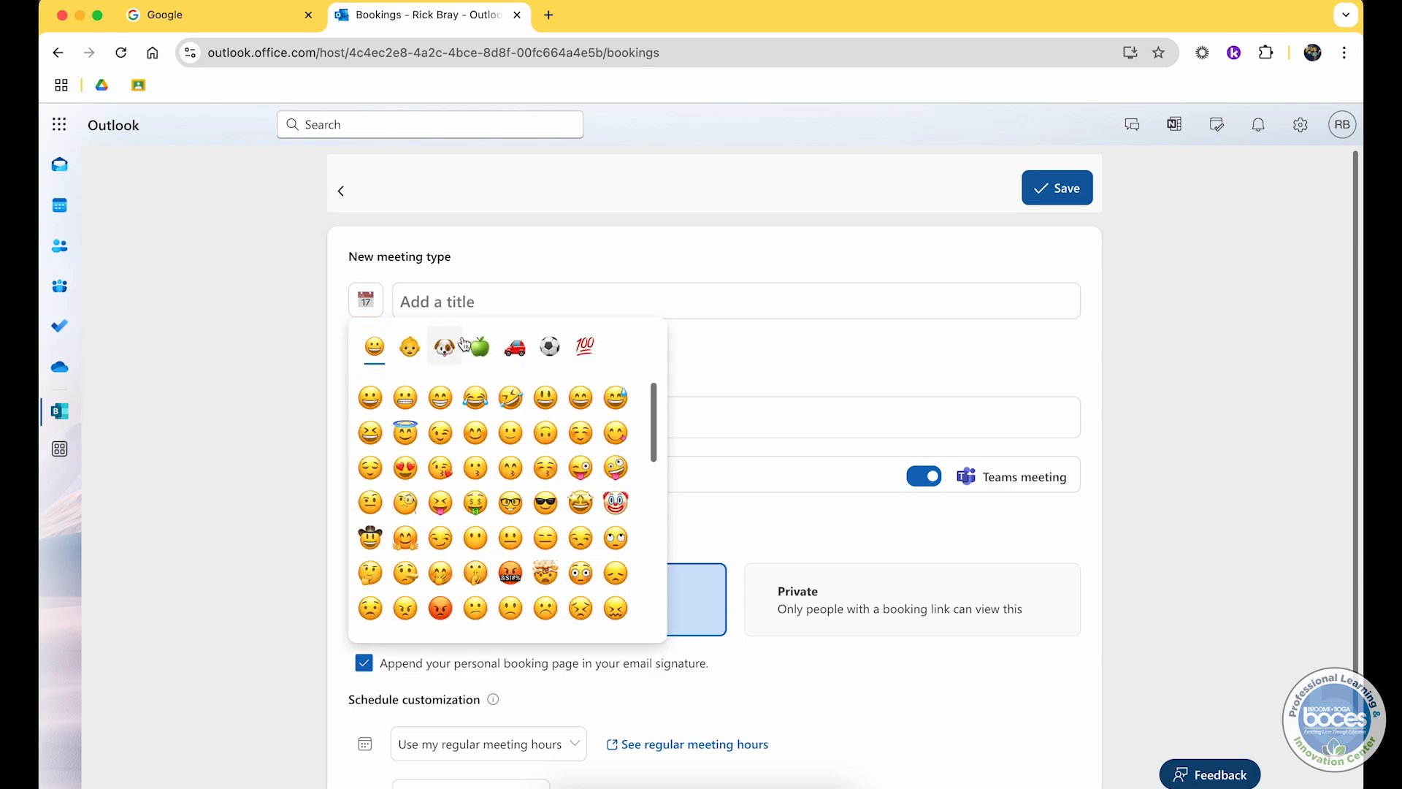
left_click(502, 299)
left_click(553, 237)
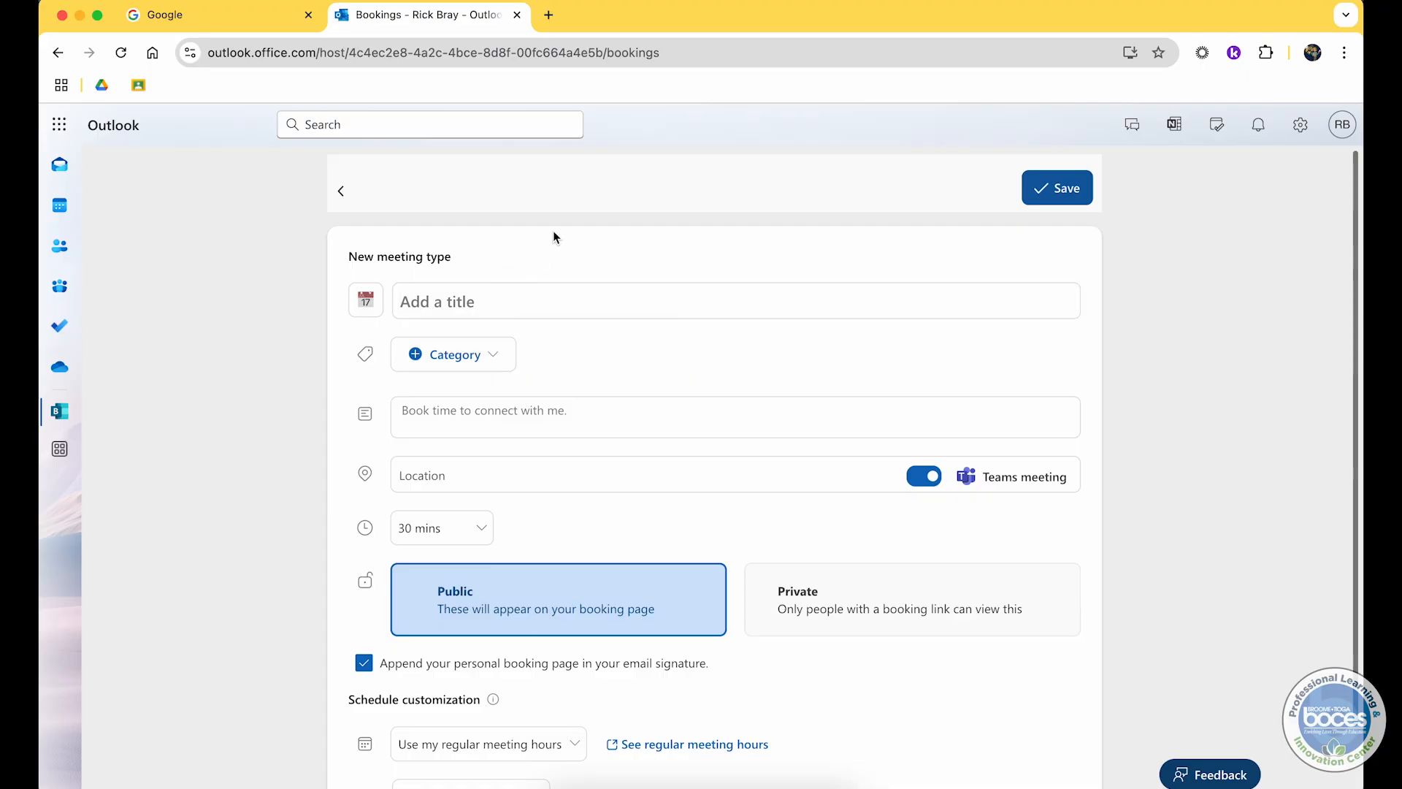
Step: Title the meeting type MP3 Parent Teacher Conference
left_click(474, 298)
type("MP")
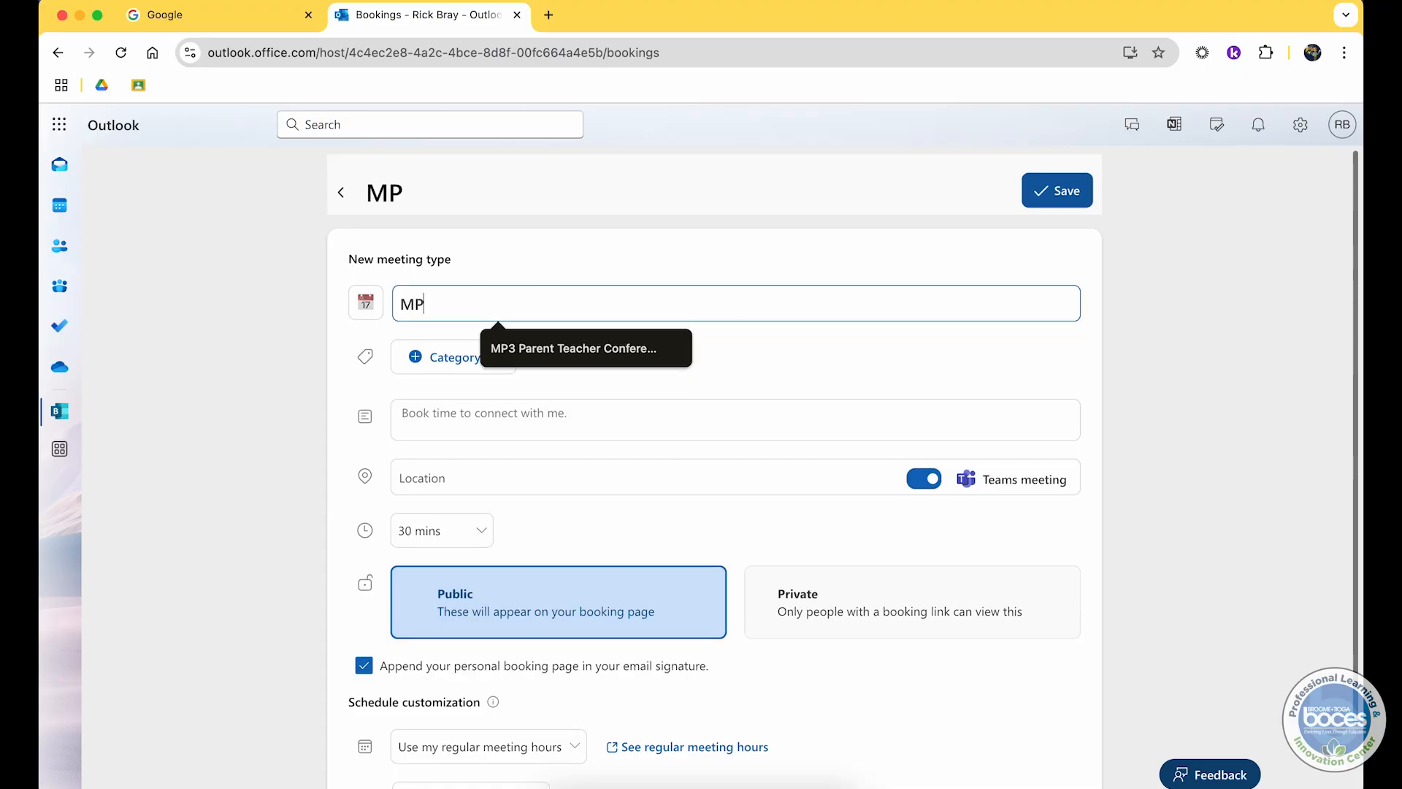
type("3 Parent ")
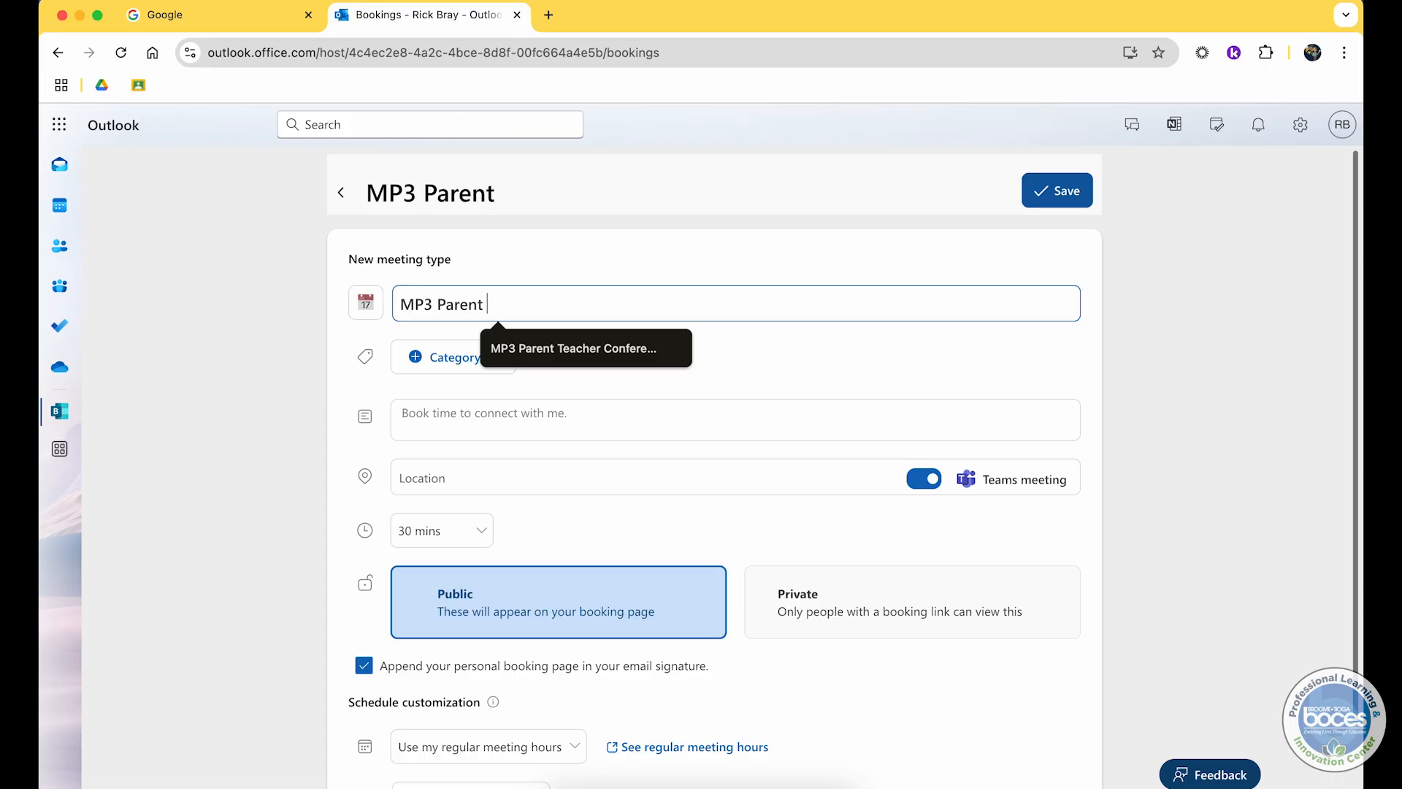
type("Teacher COnference")
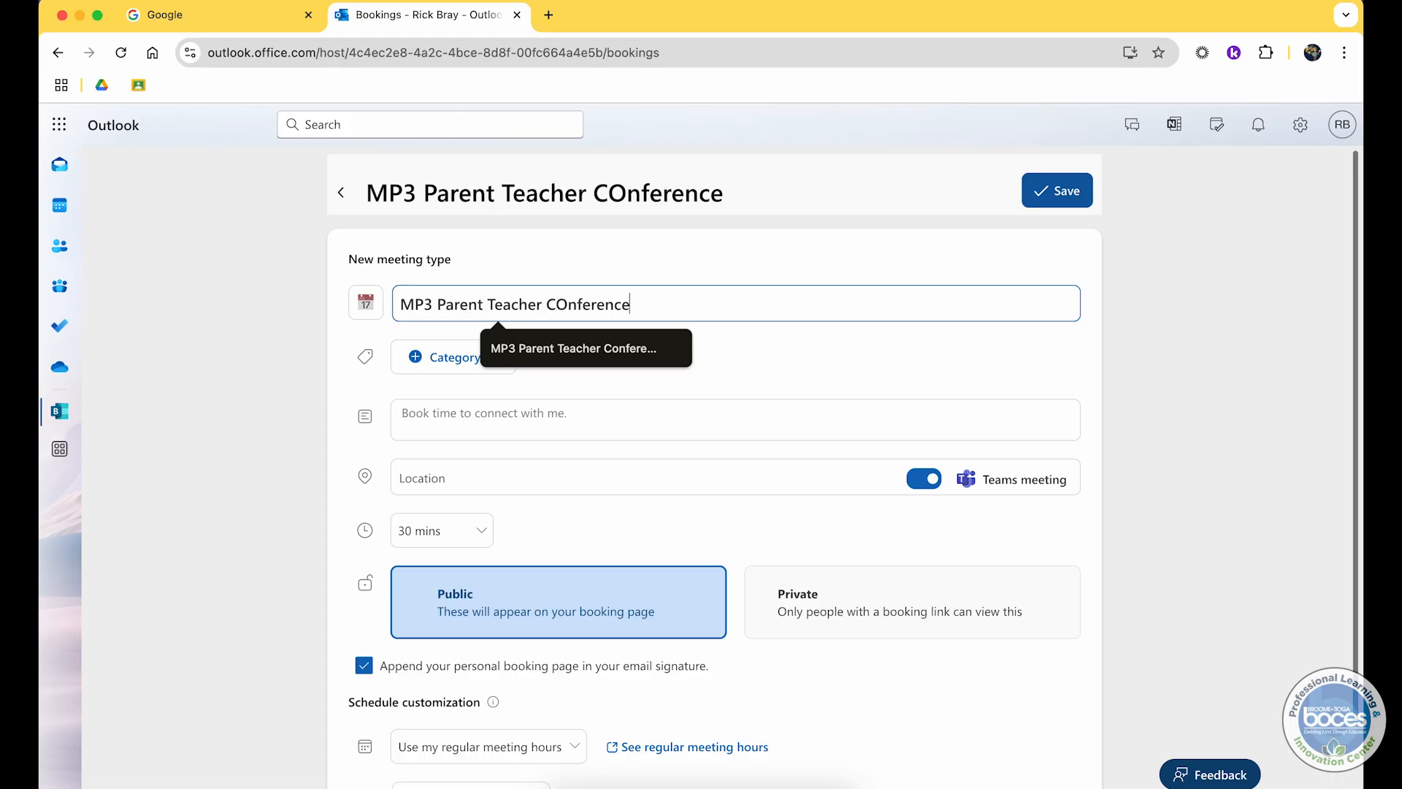
key("Down")
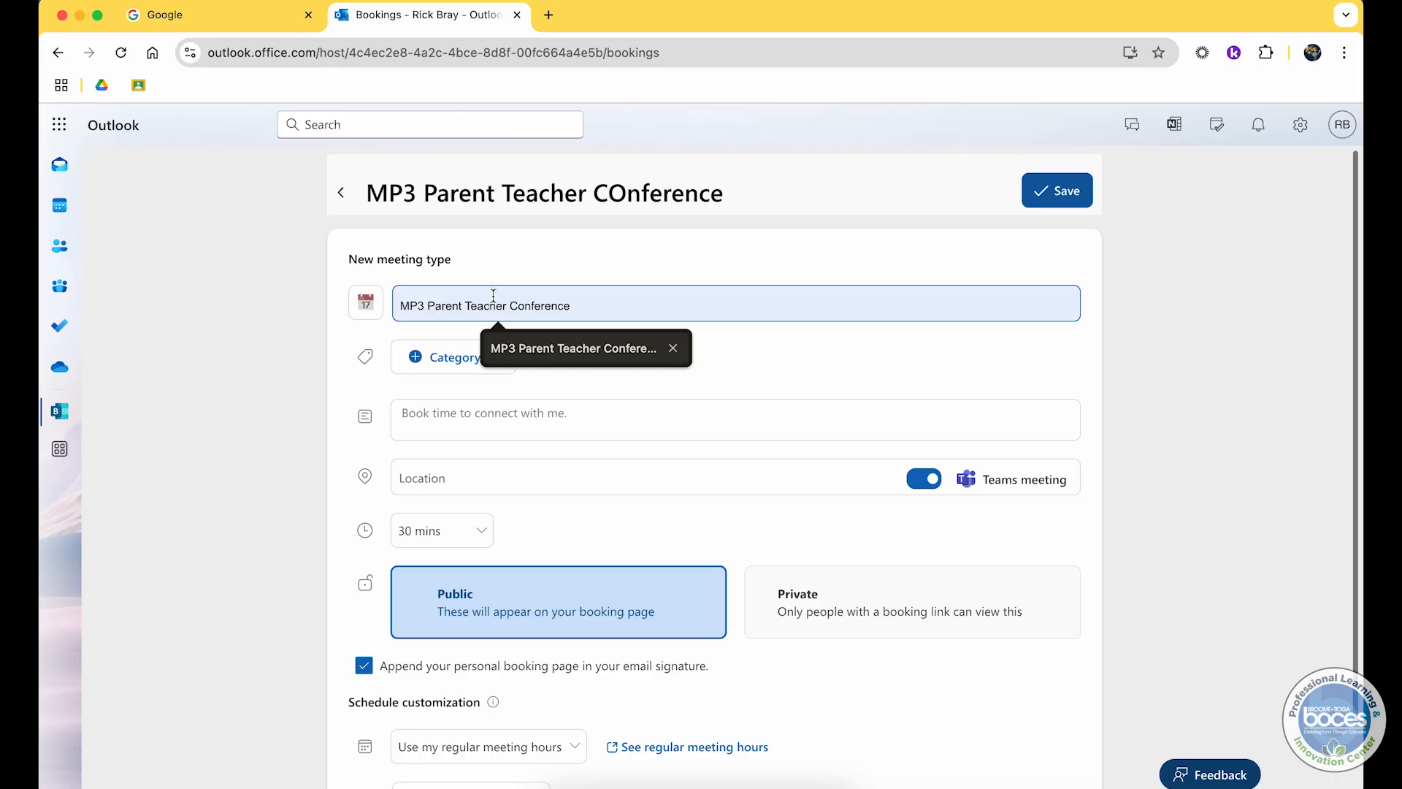
left_click(257, 341)
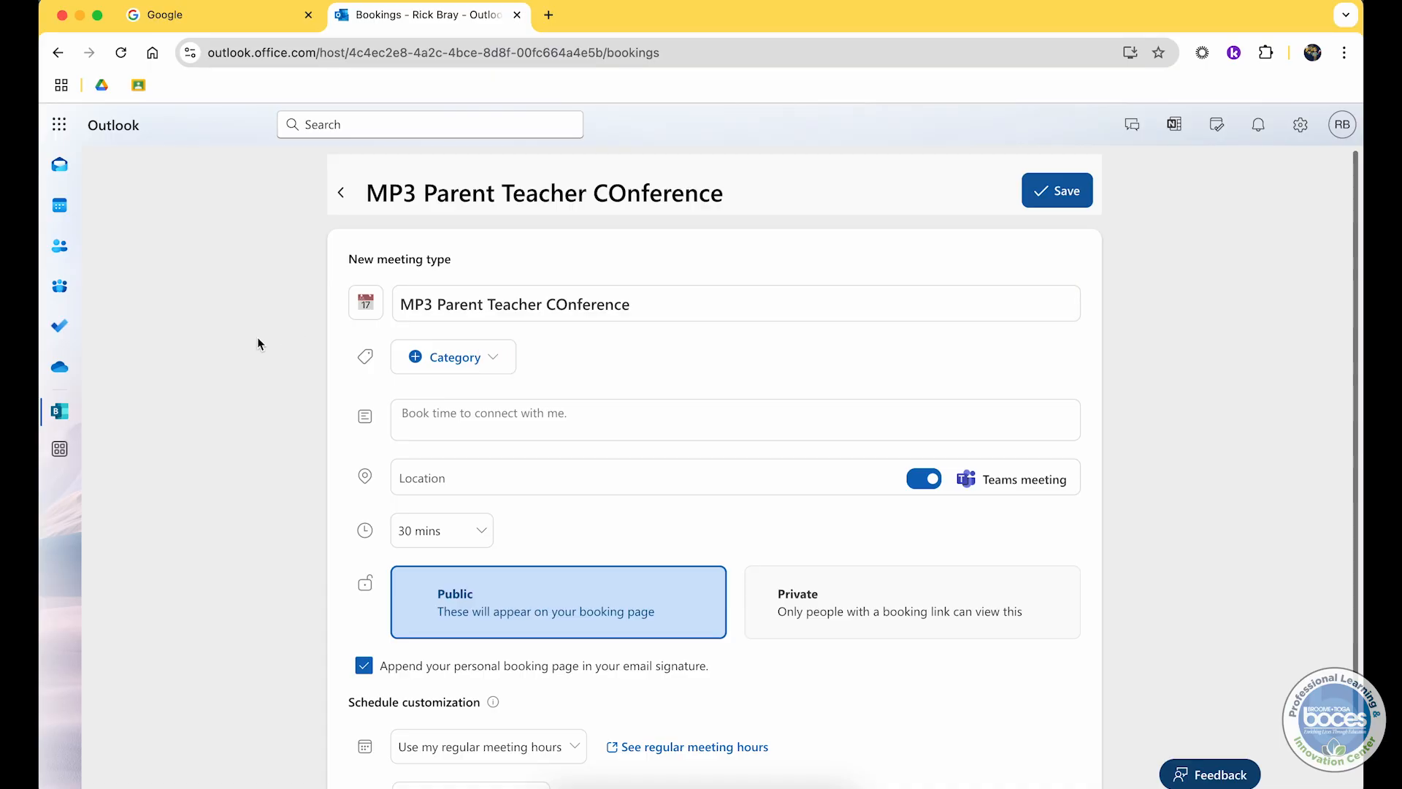
left_click(565, 303)
key("BackSpace")
type("o")
left_click(648, 356)
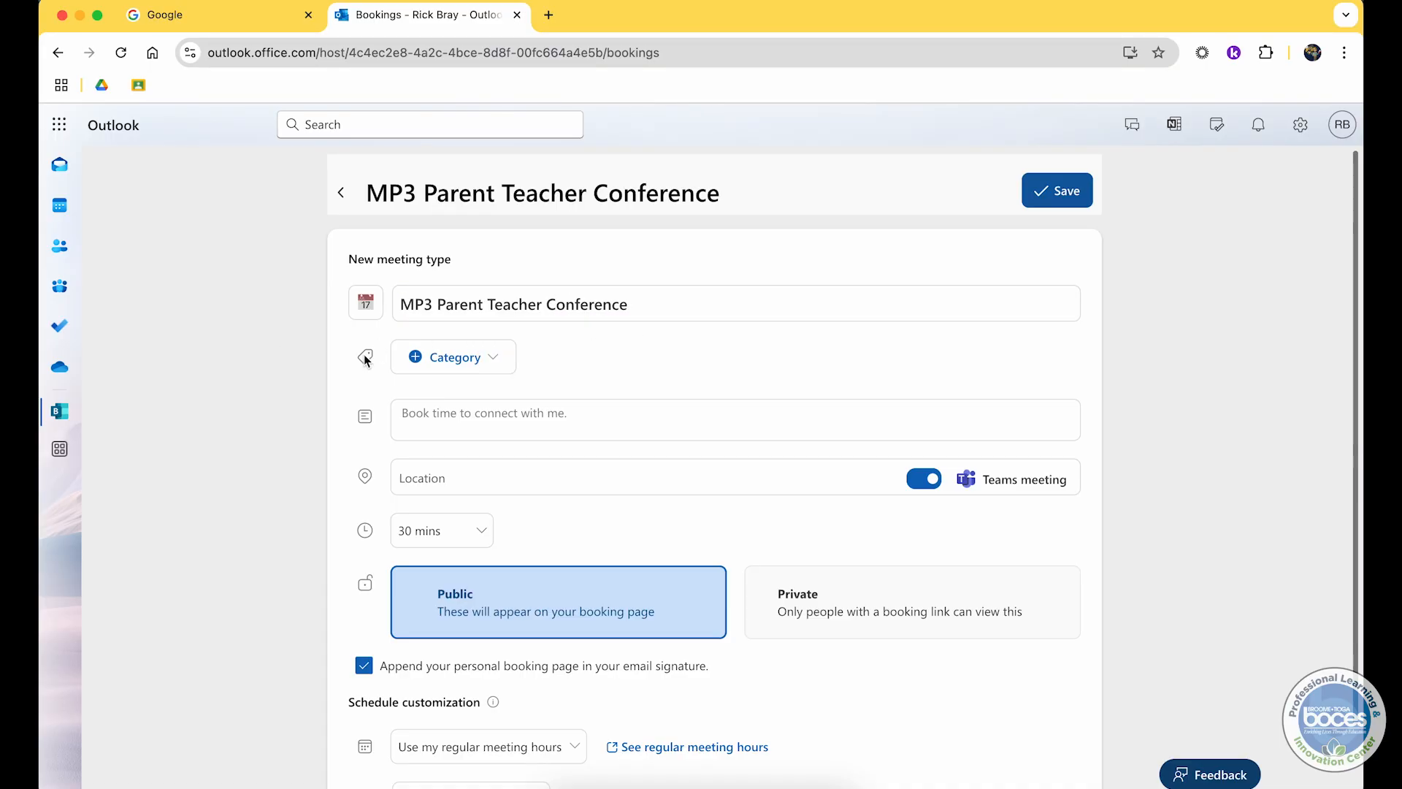
left_click(445, 370)
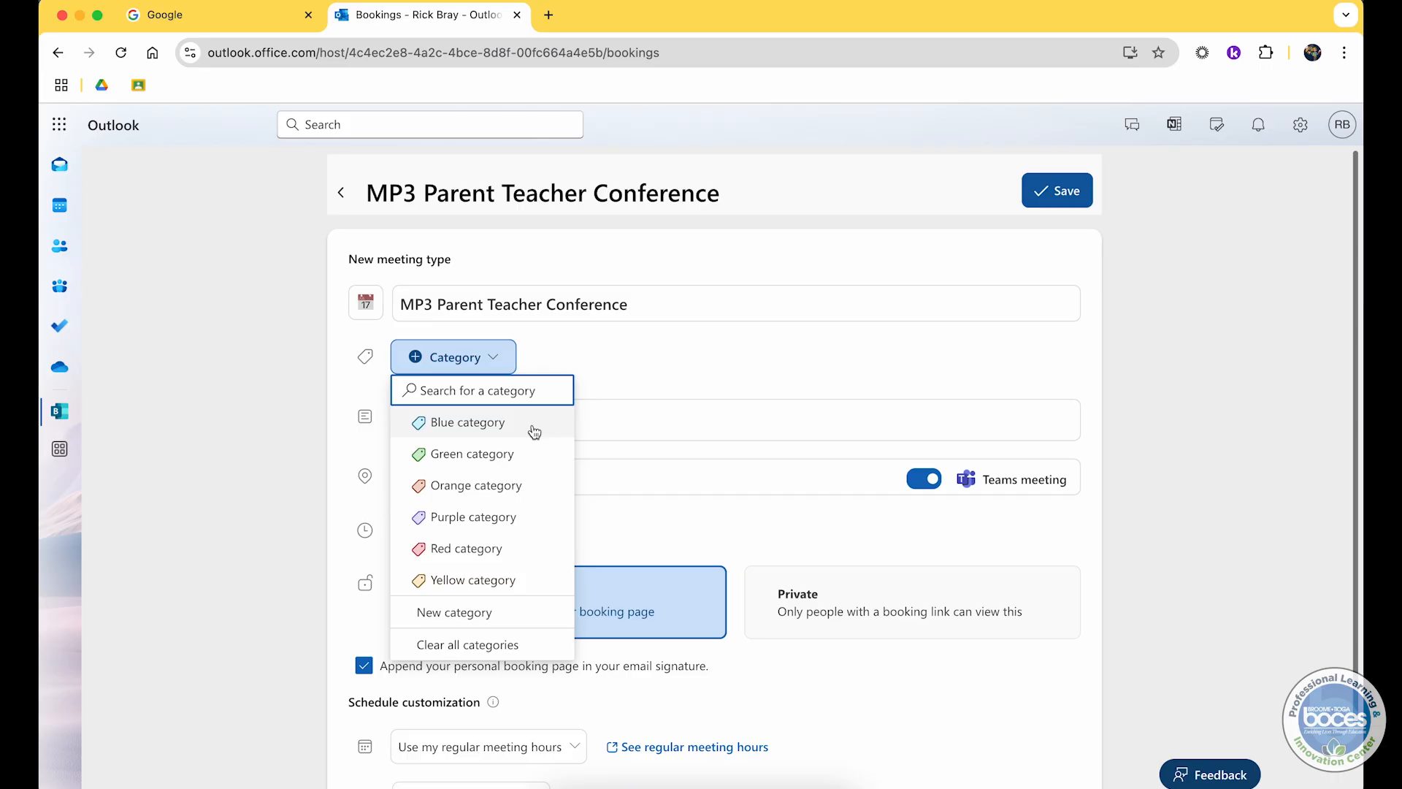
left_click(621, 374)
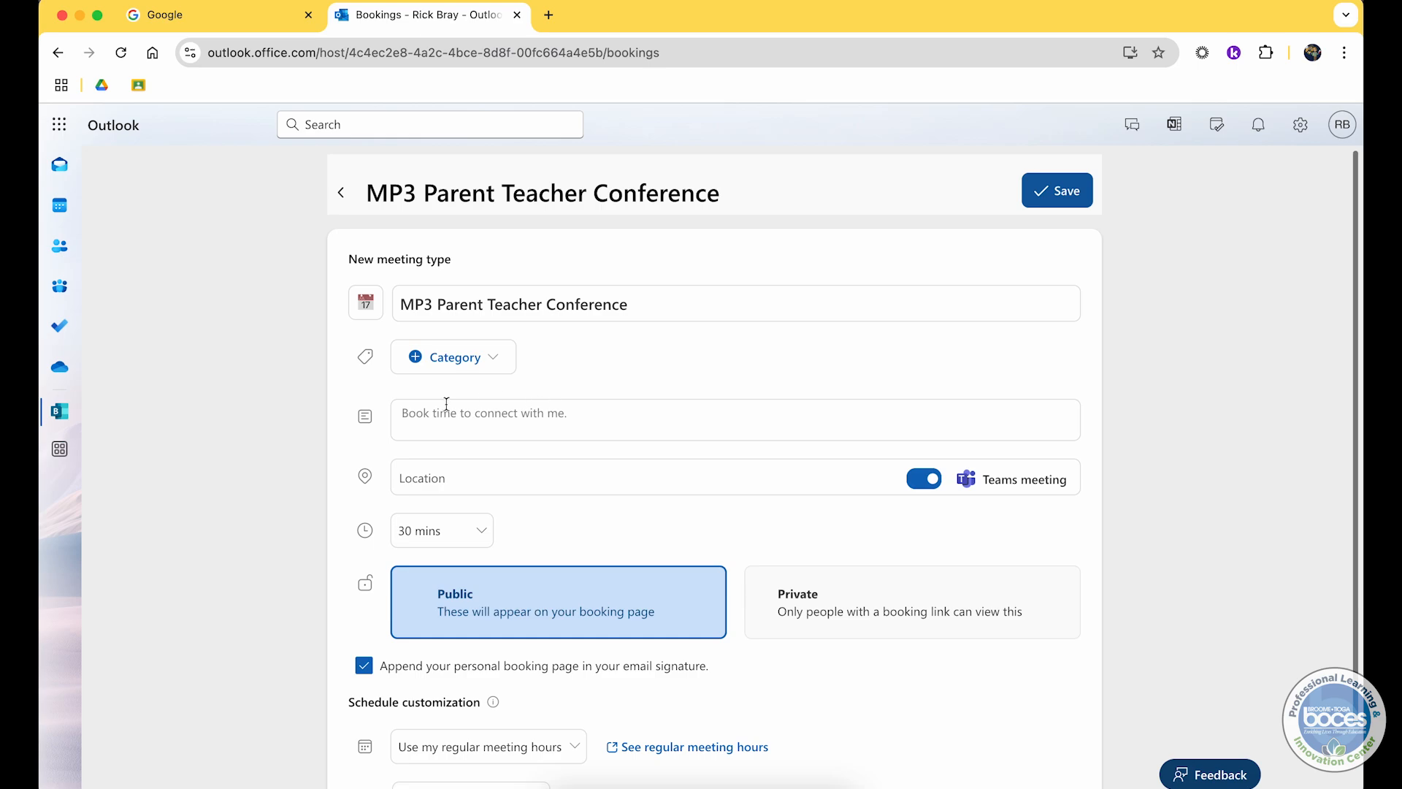
Step: Set the description to "Please select a time to meet regarding your student's MP3 progress!"
left_click(488, 418)
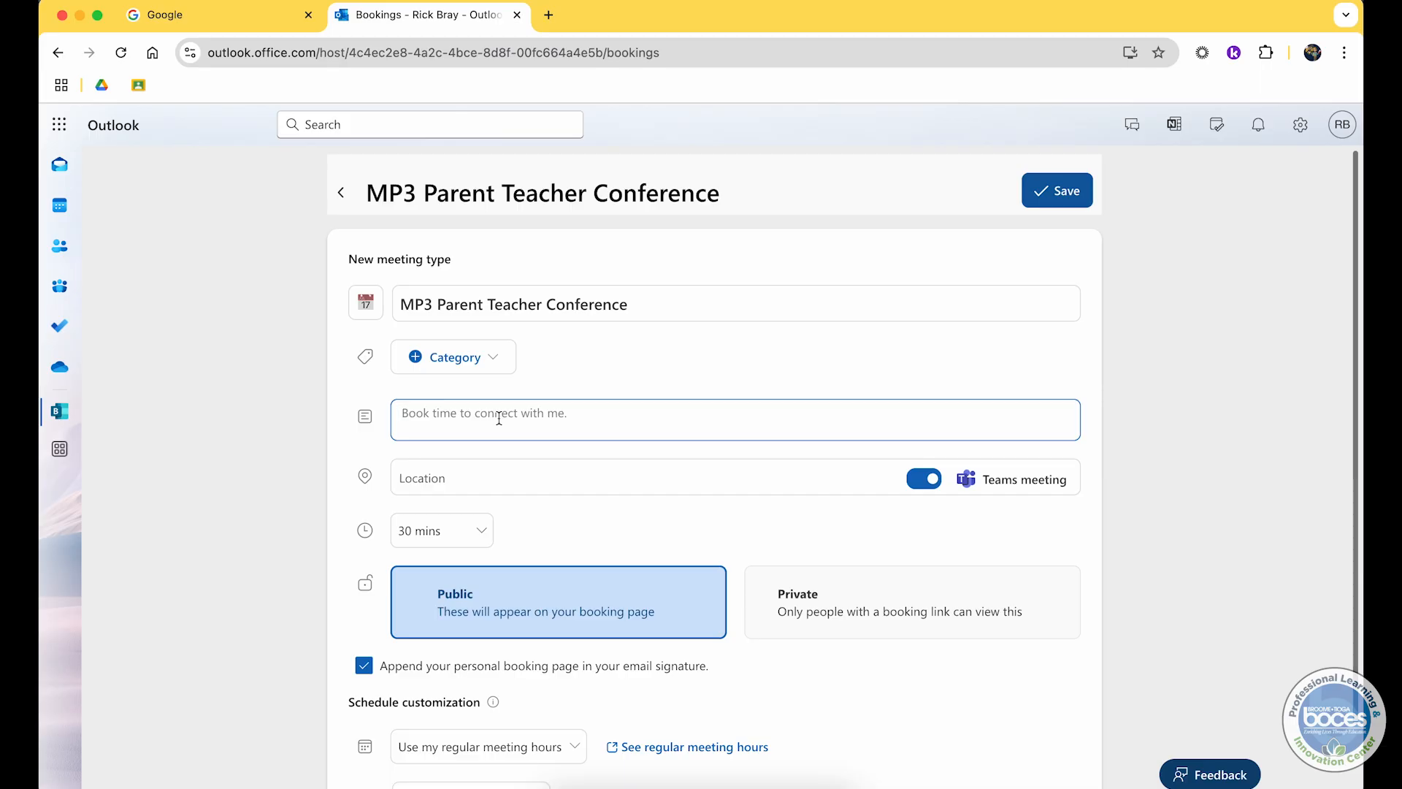
type("I")
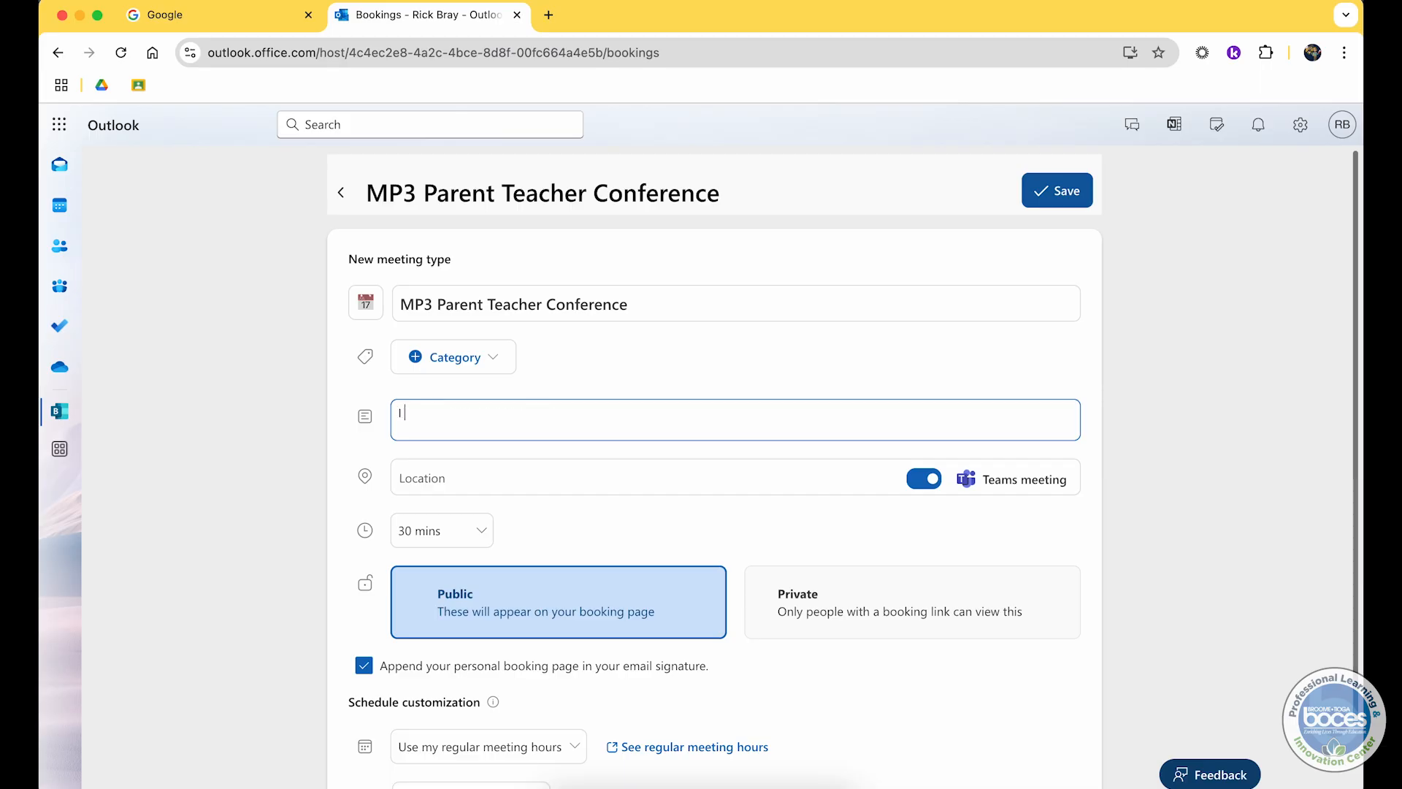
key("BackSpace")
type("Please select a time to meet reg")
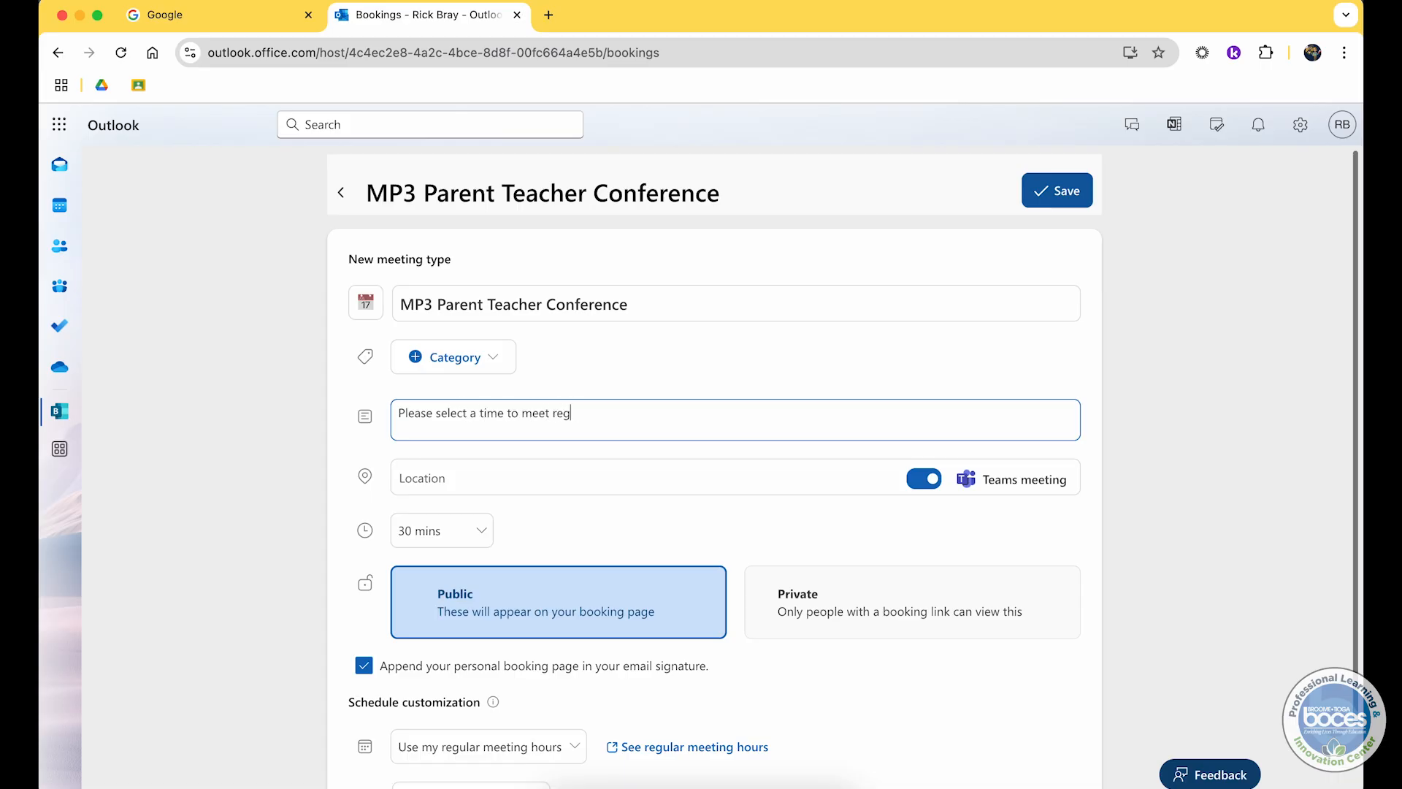
type("arding your student's MP# progress!")
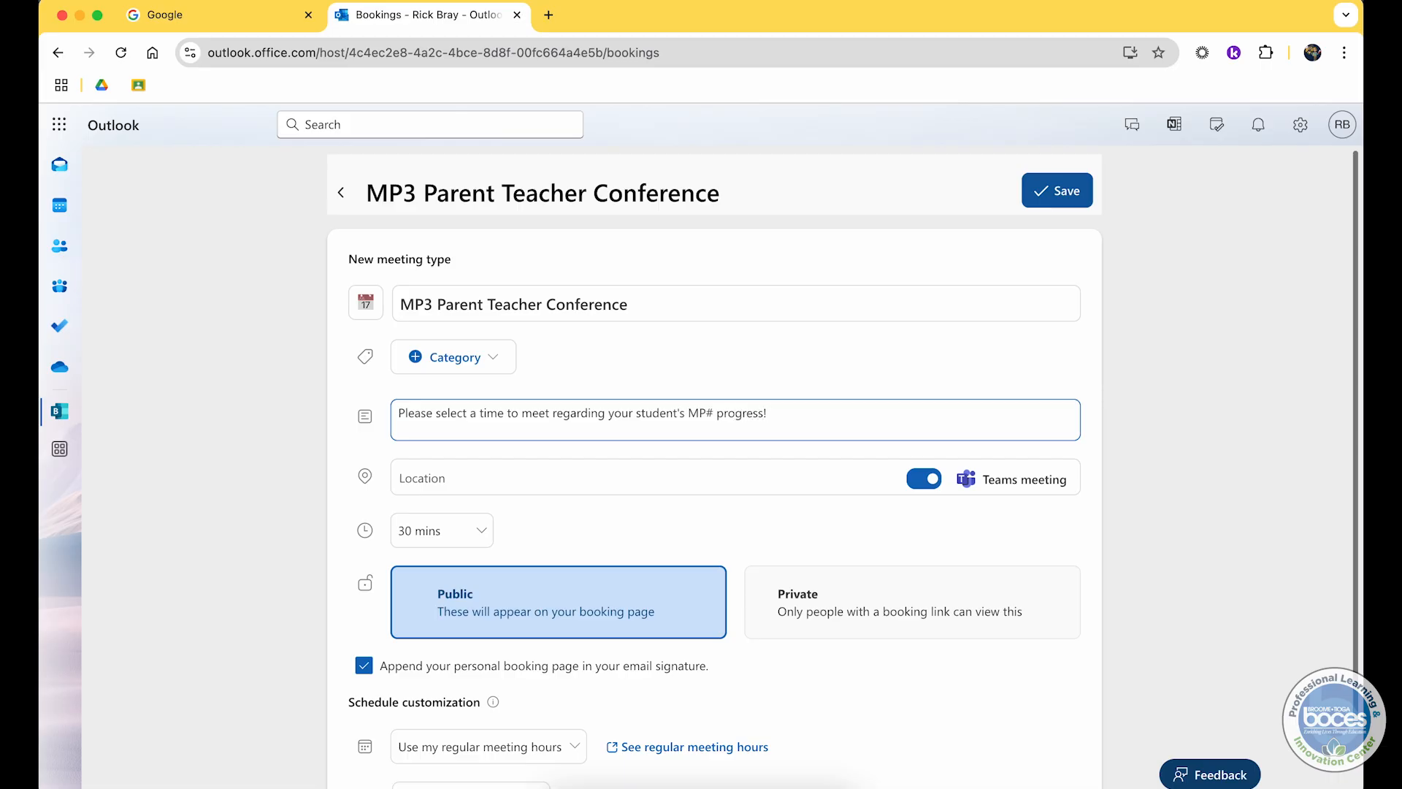
left_click(715, 413)
key("BackSpace")
type("3")
Step: Turn off Teams meeting and set the location to My School, Room 103
left_click(935, 481)
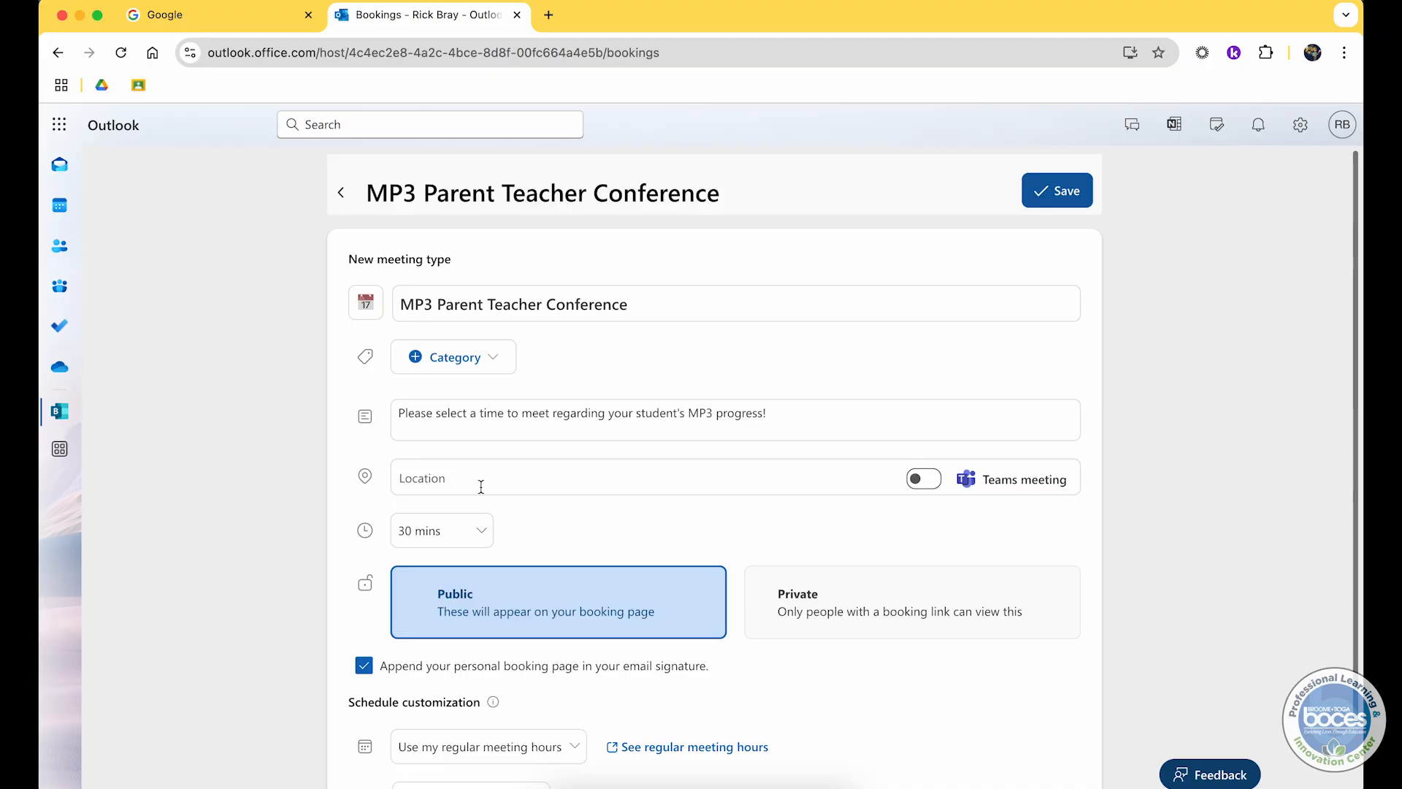
left_click(433, 479)
type("My Schoo")
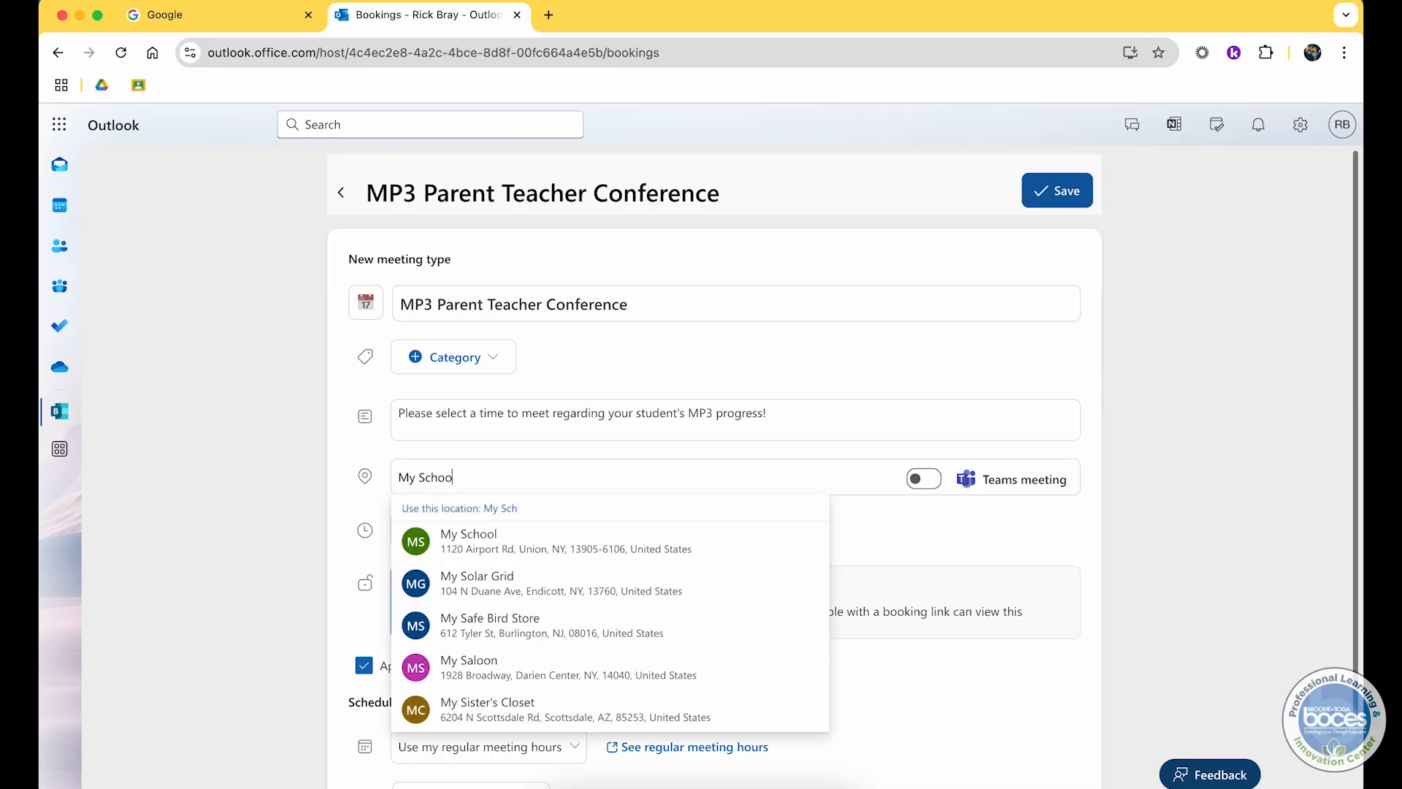
type("l, ROom 103")
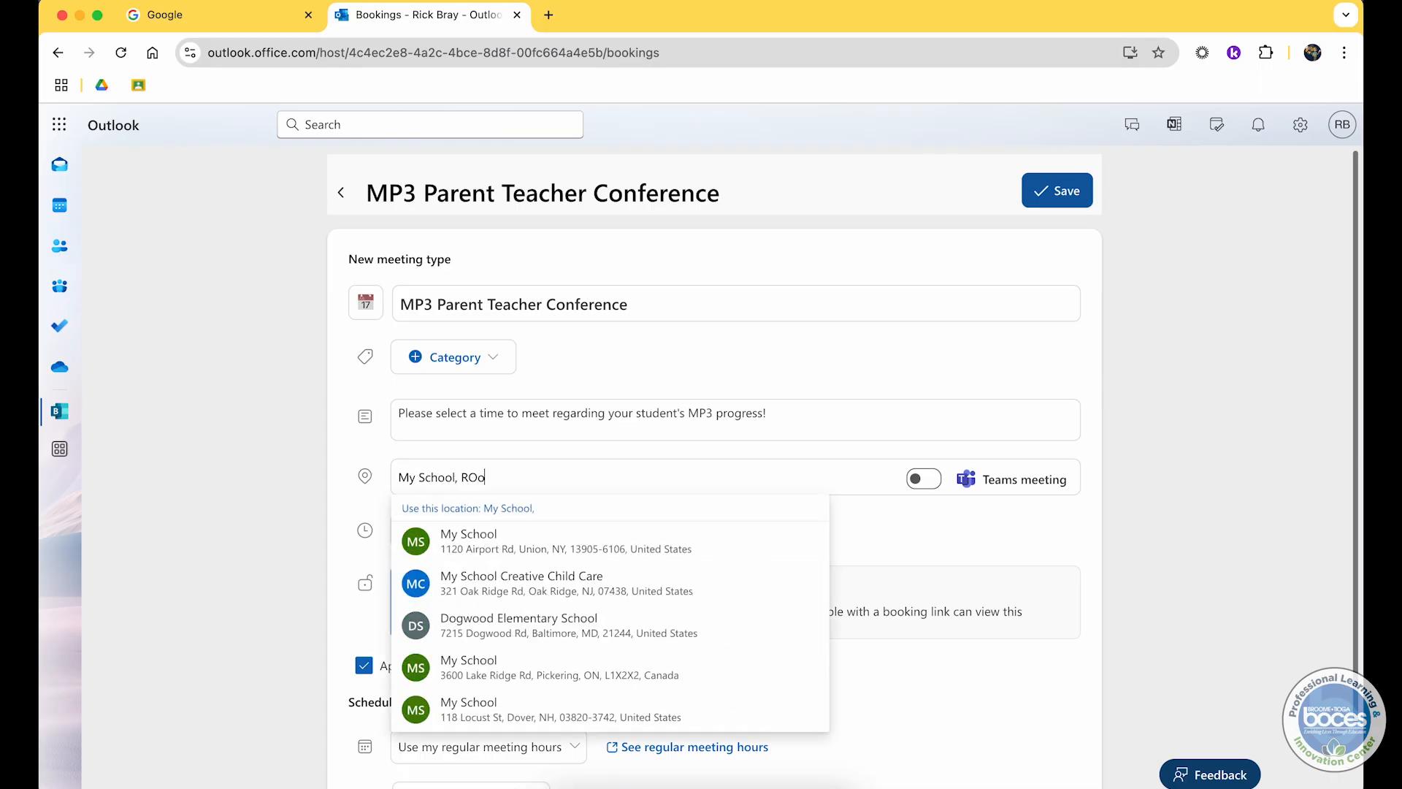
left_click(476, 477)
key("BackSpace")
type("o")
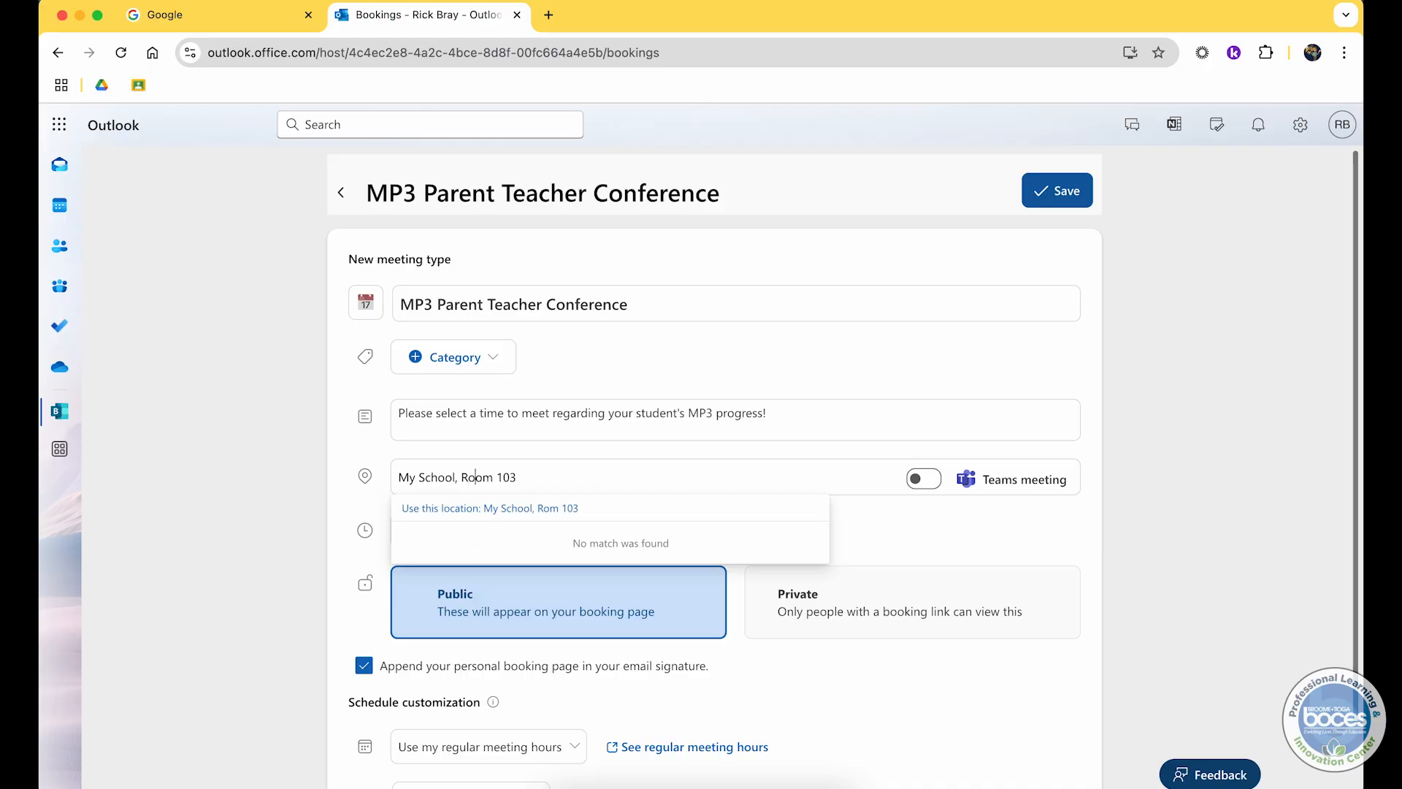
left_click(265, 467)
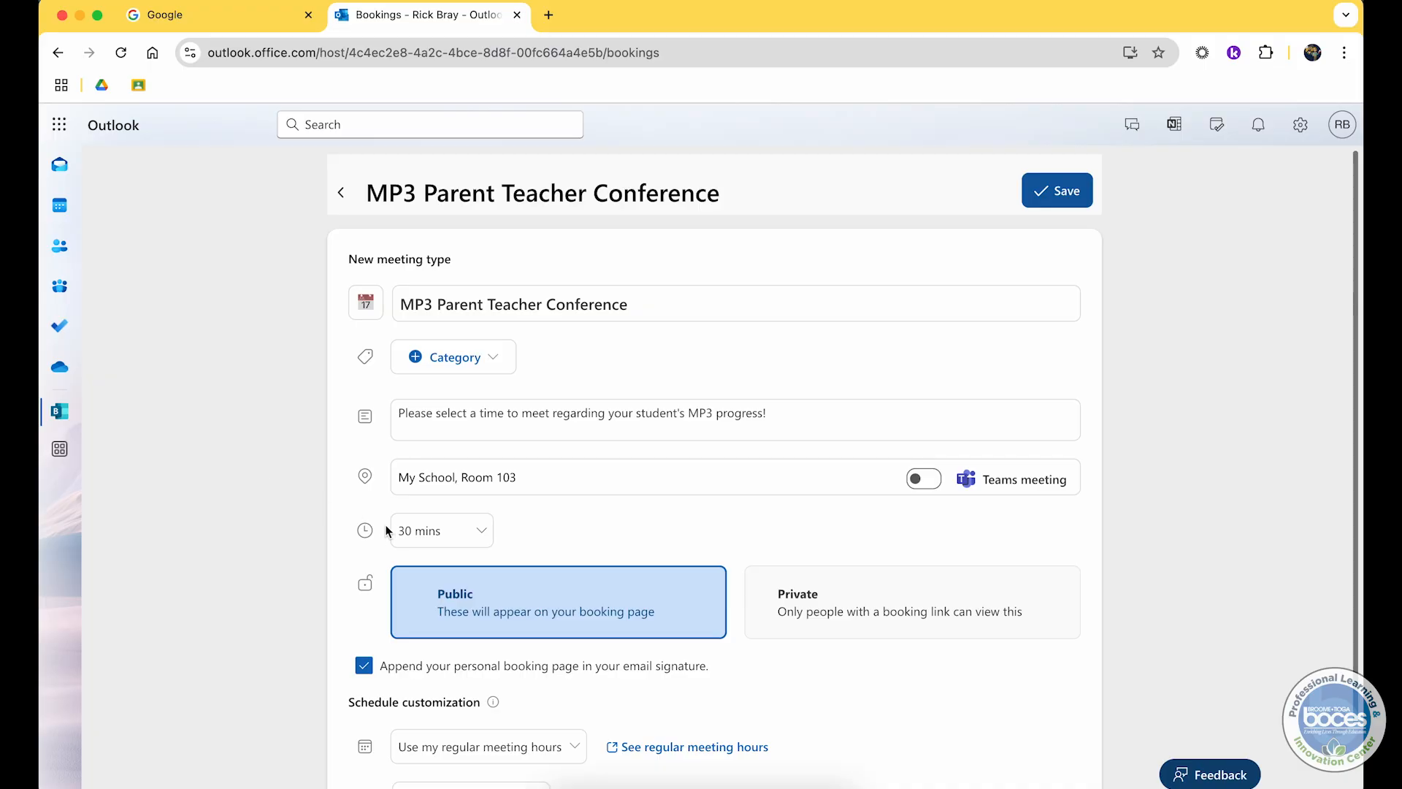
Step: Switch the meeting duration to Custom, then back to 30 mins
left_click(411, 534)
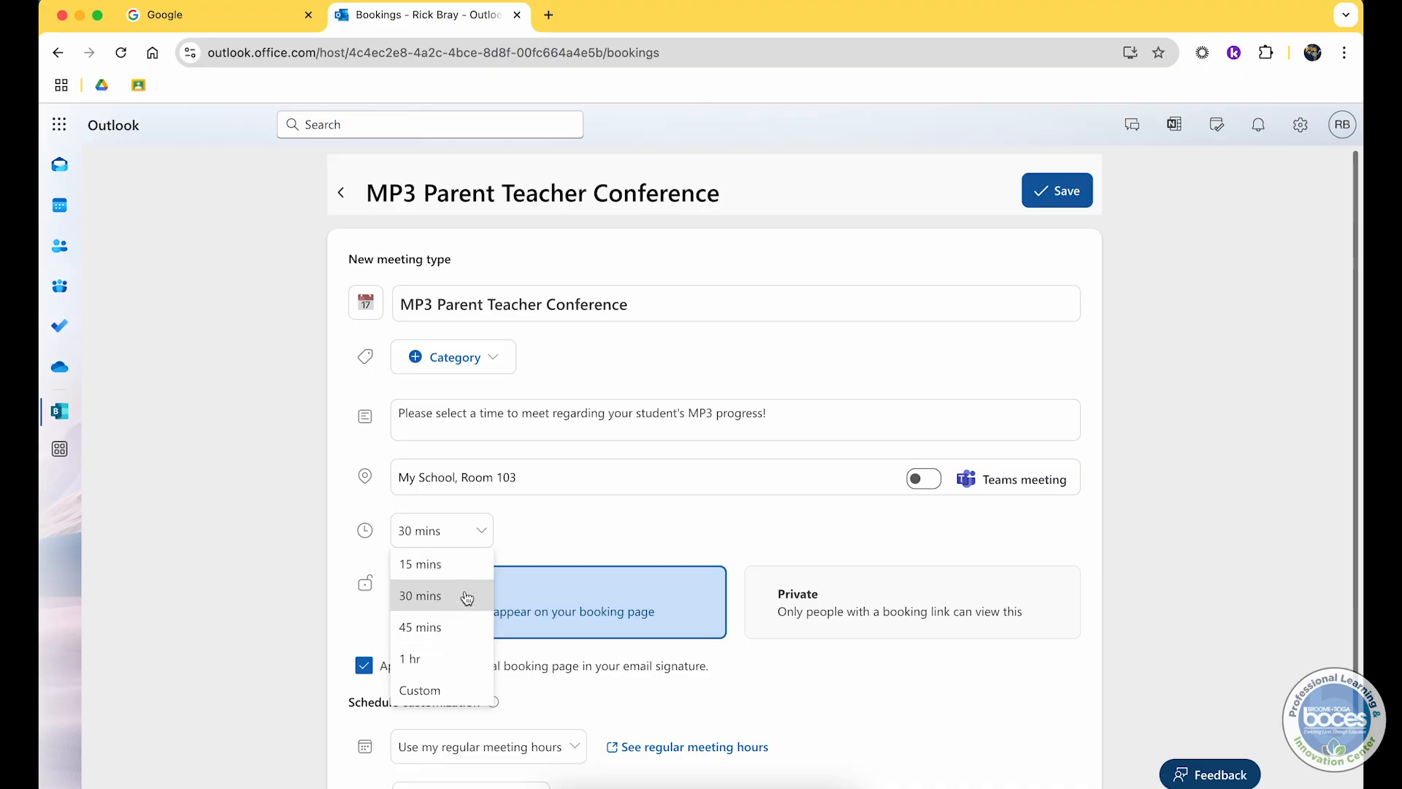
left_click(427, 689)
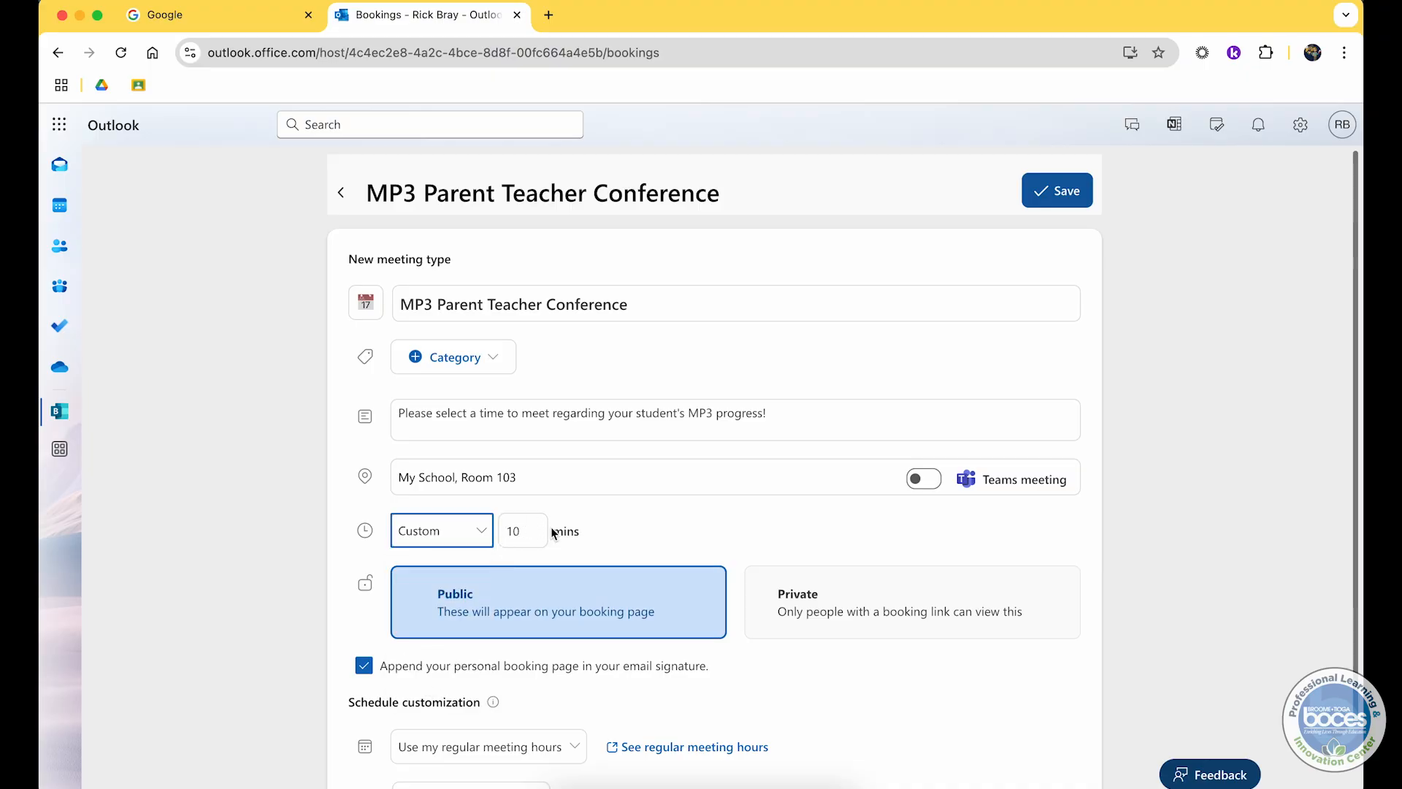
left_click(479, 532)
left_click(453, 596)
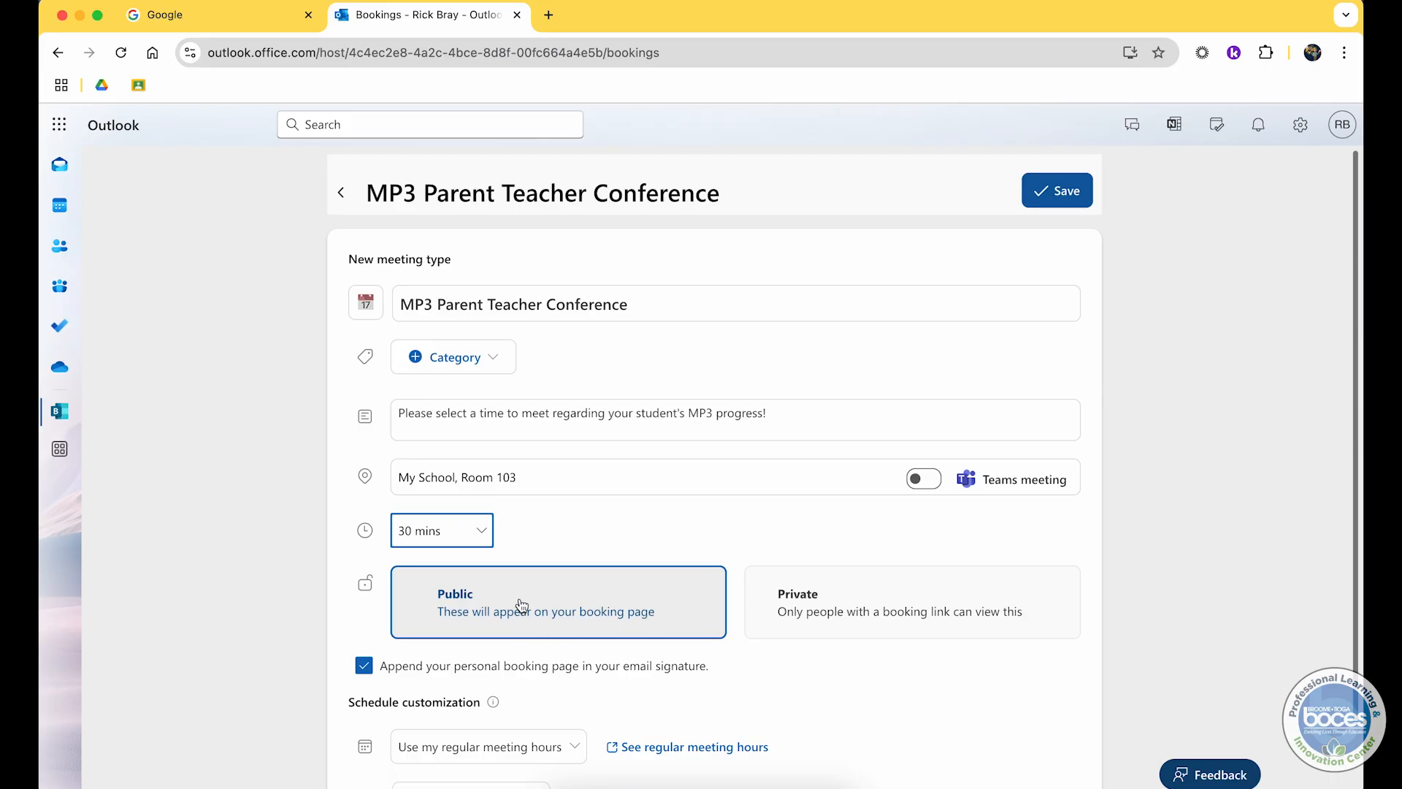
Step: Turn off appending the personal booking page to the email signature
scroll(378, 611, "down", 1)
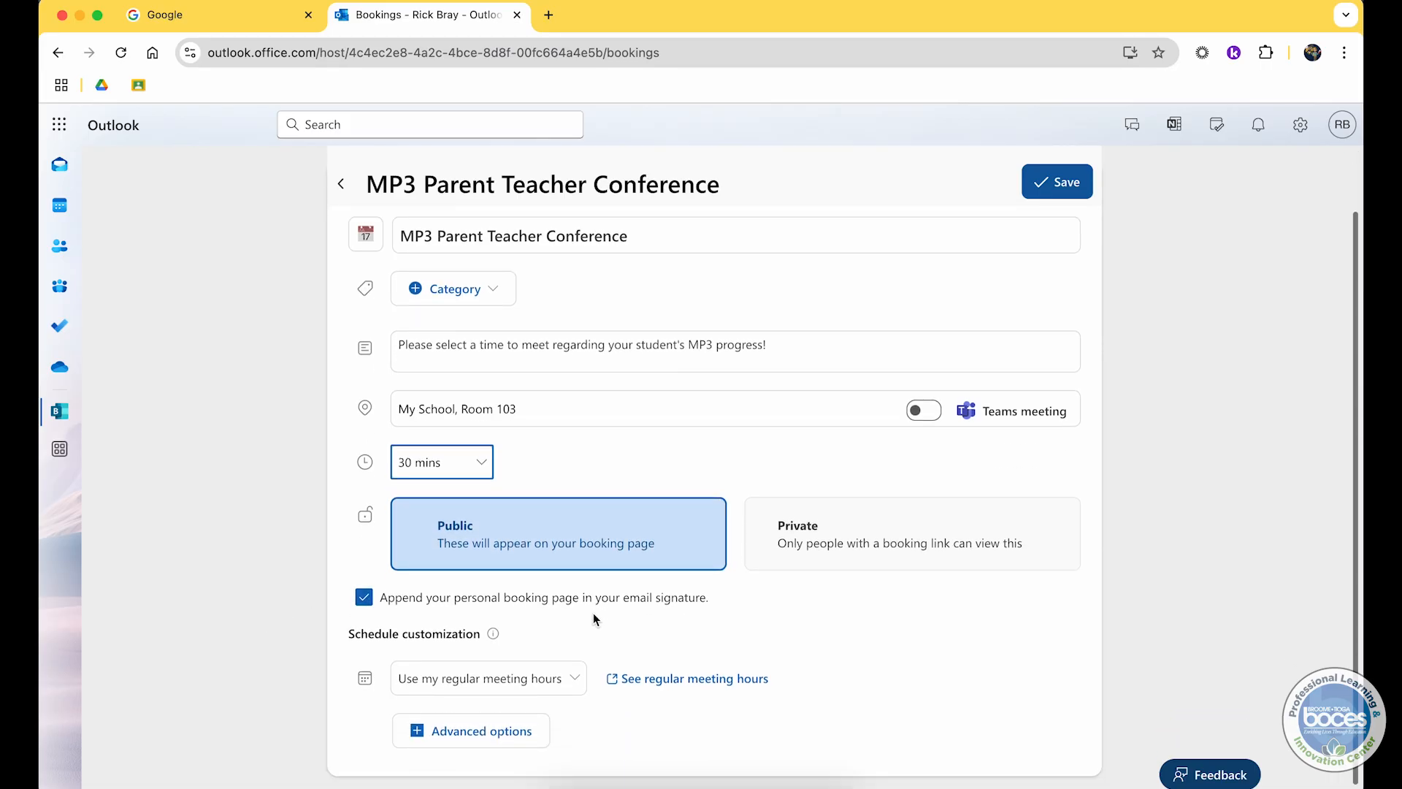
left_click(364, 599)
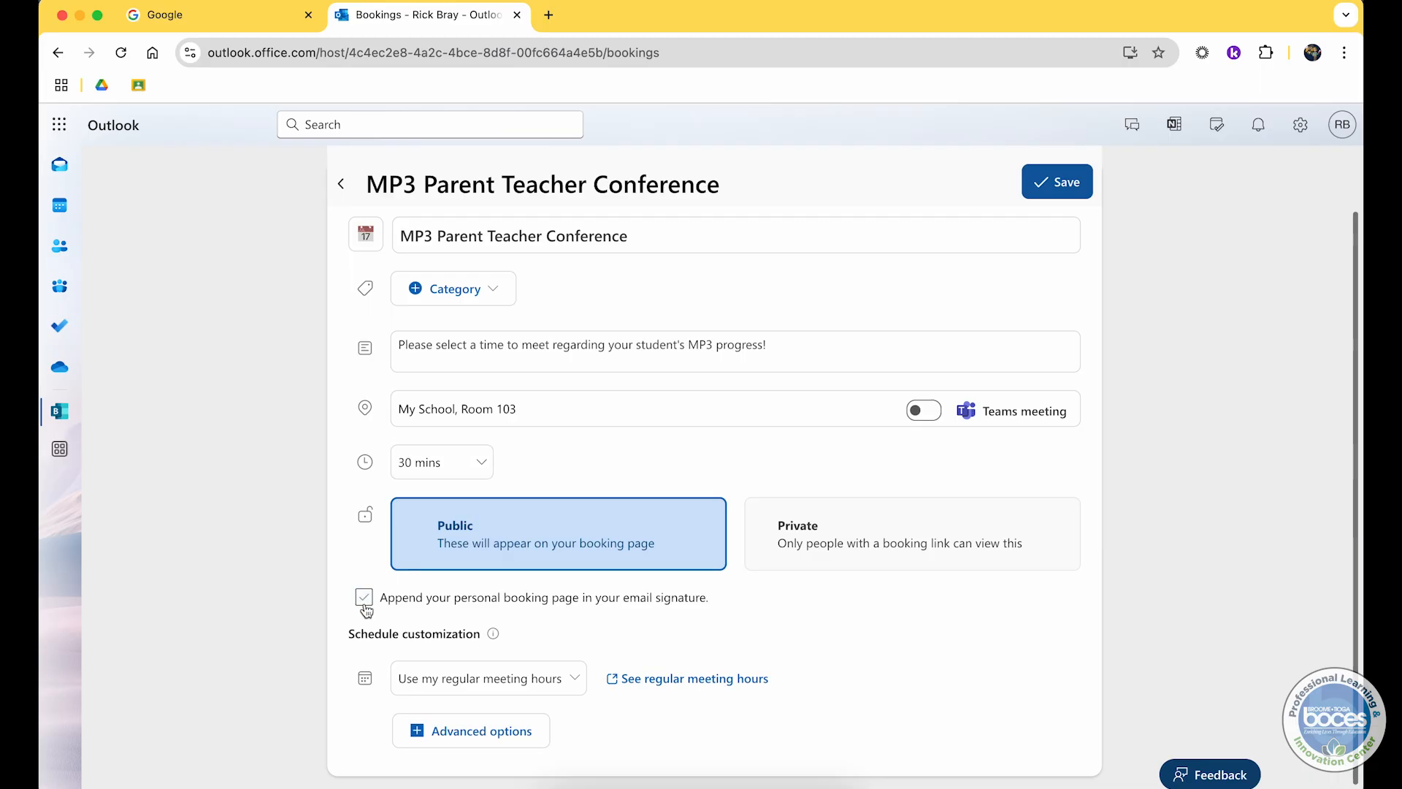
Step: Review the schedule customization options and open the regular meeting hours settings
scroll(366, 611, "down", 1)
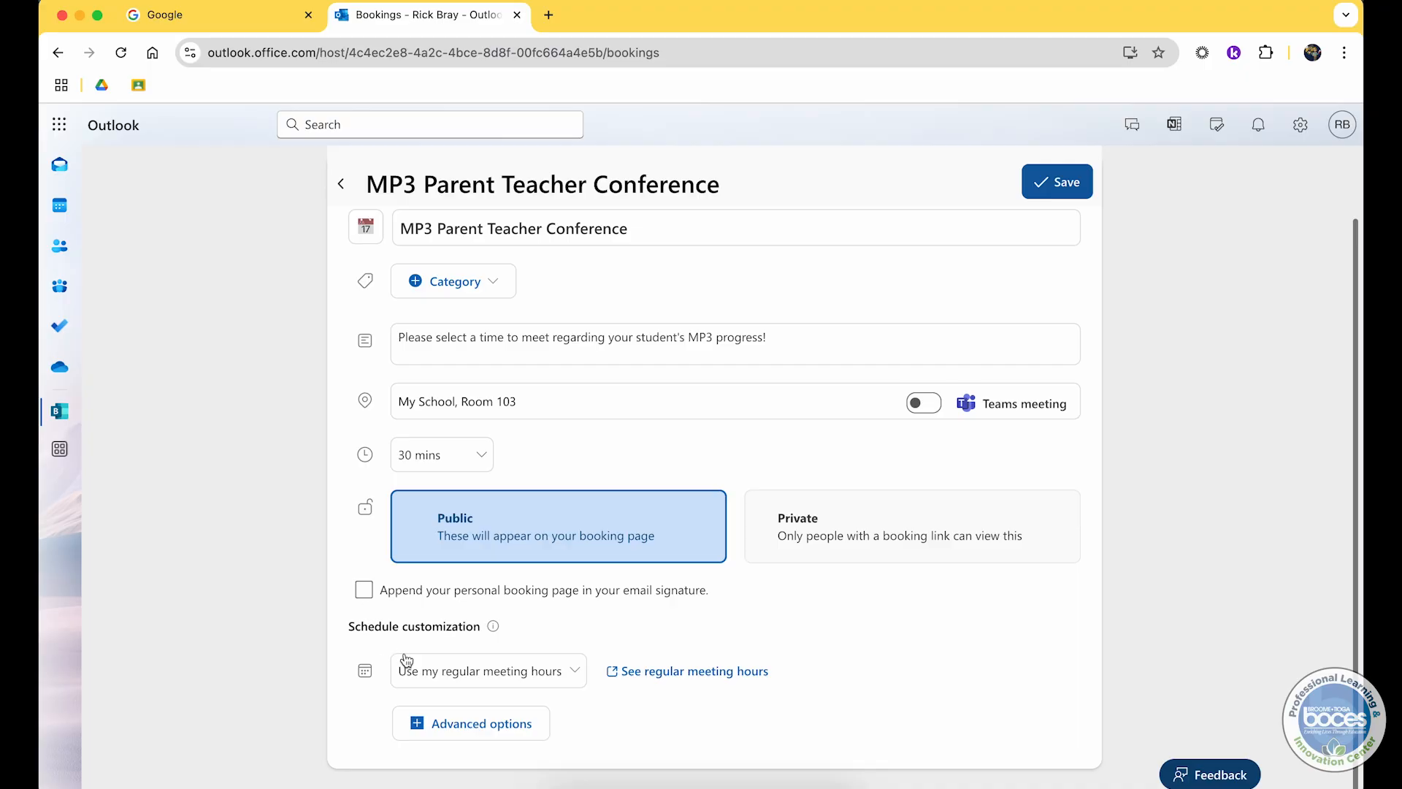
left_click(432, 681)
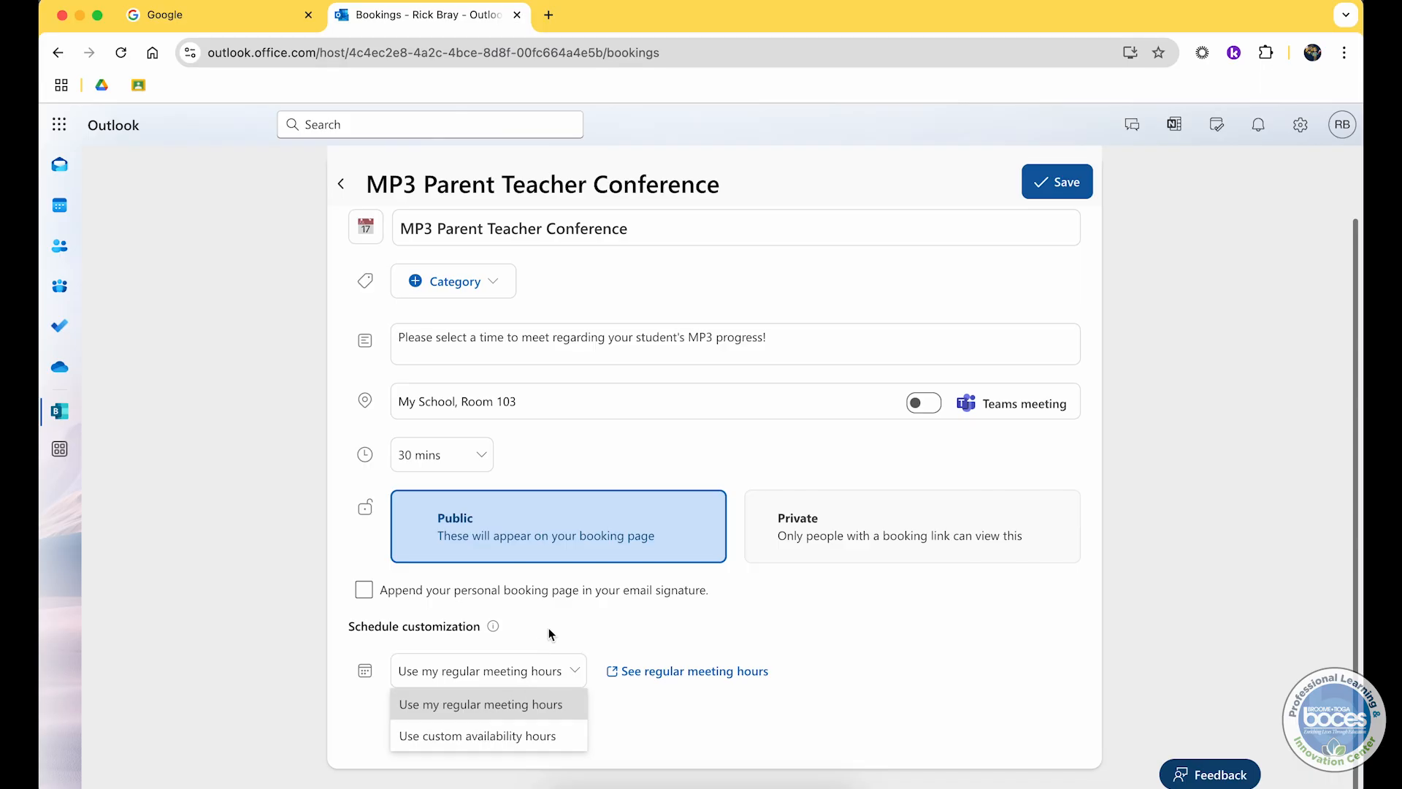
key("Escape")
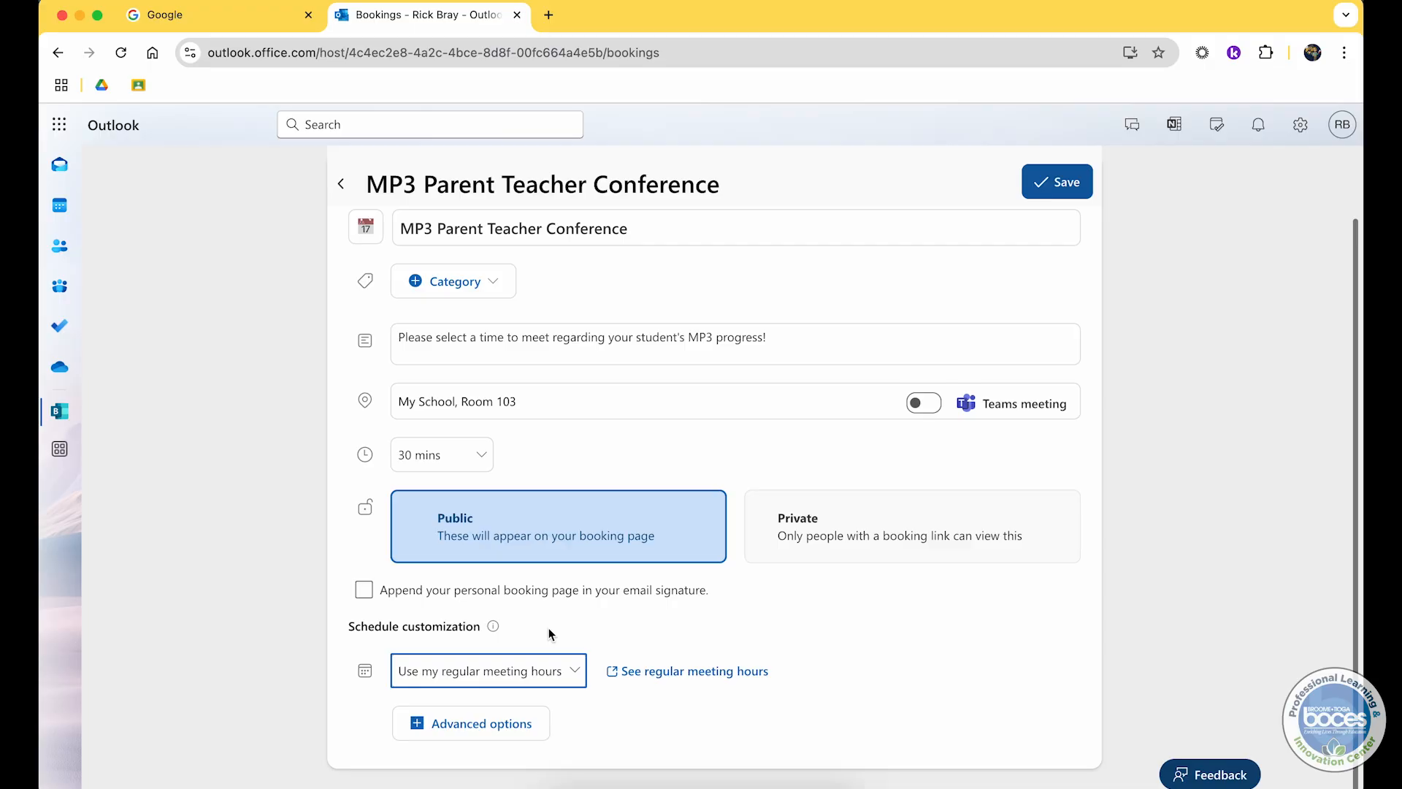
left_click(664, 674)
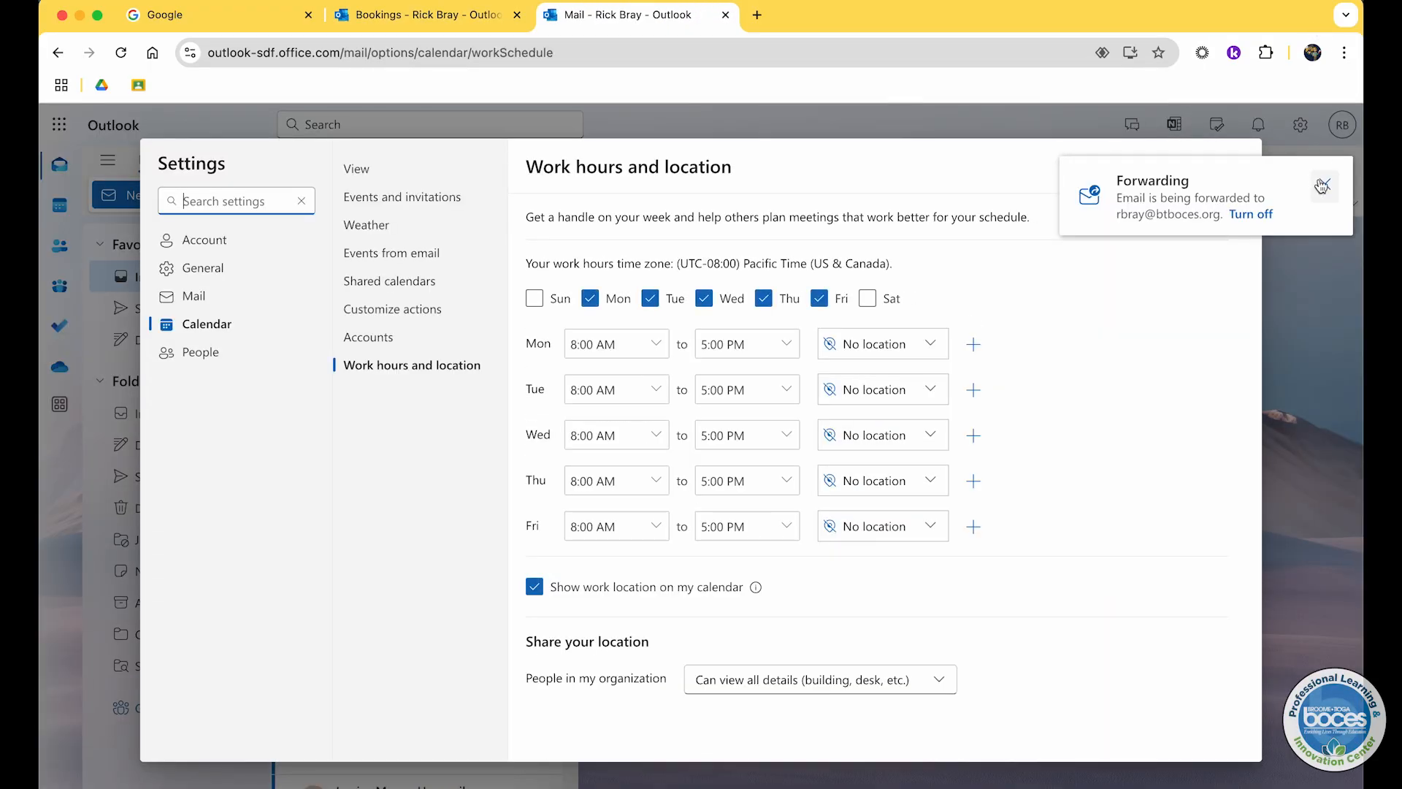
left_click(1324, 184)
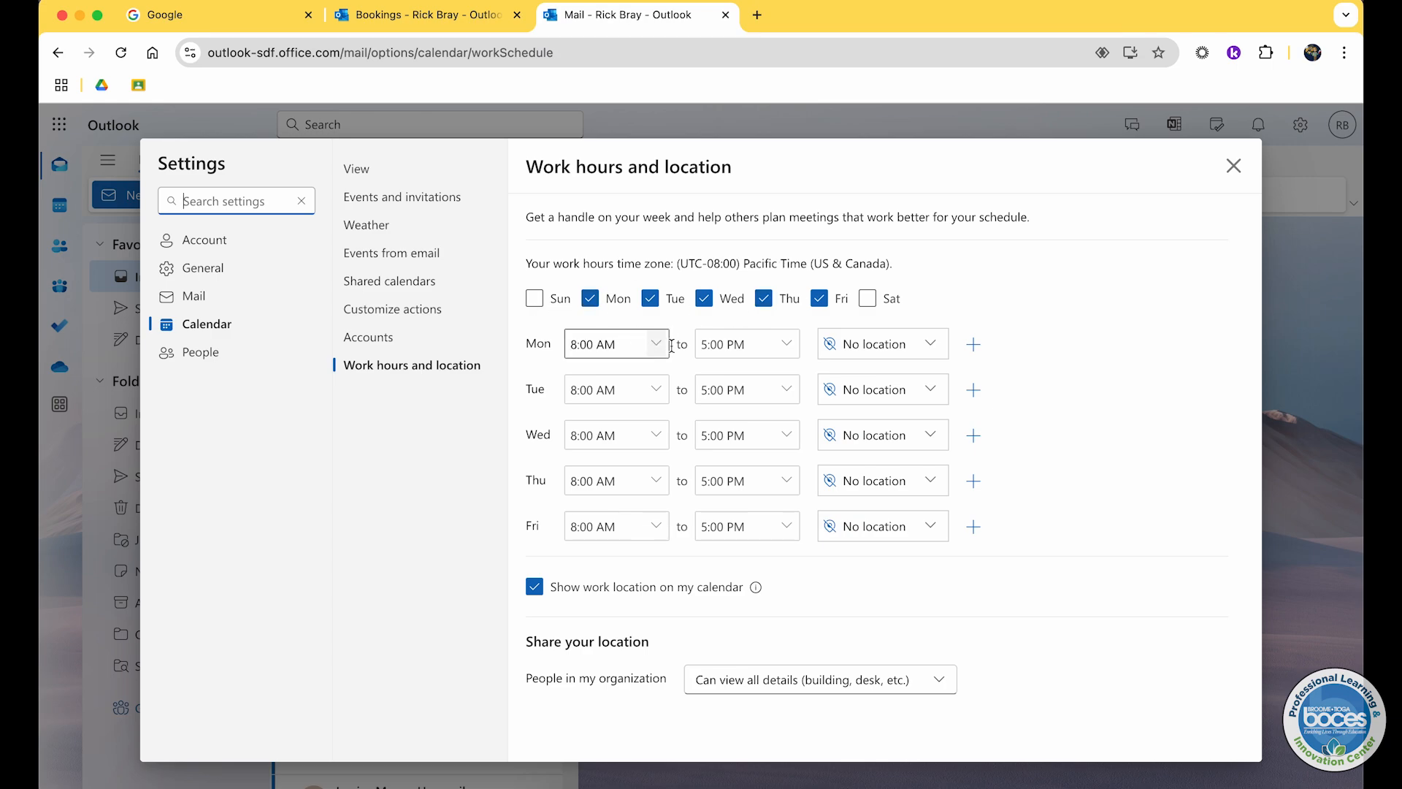
left_click(767, 345)
left_click(787, 344)
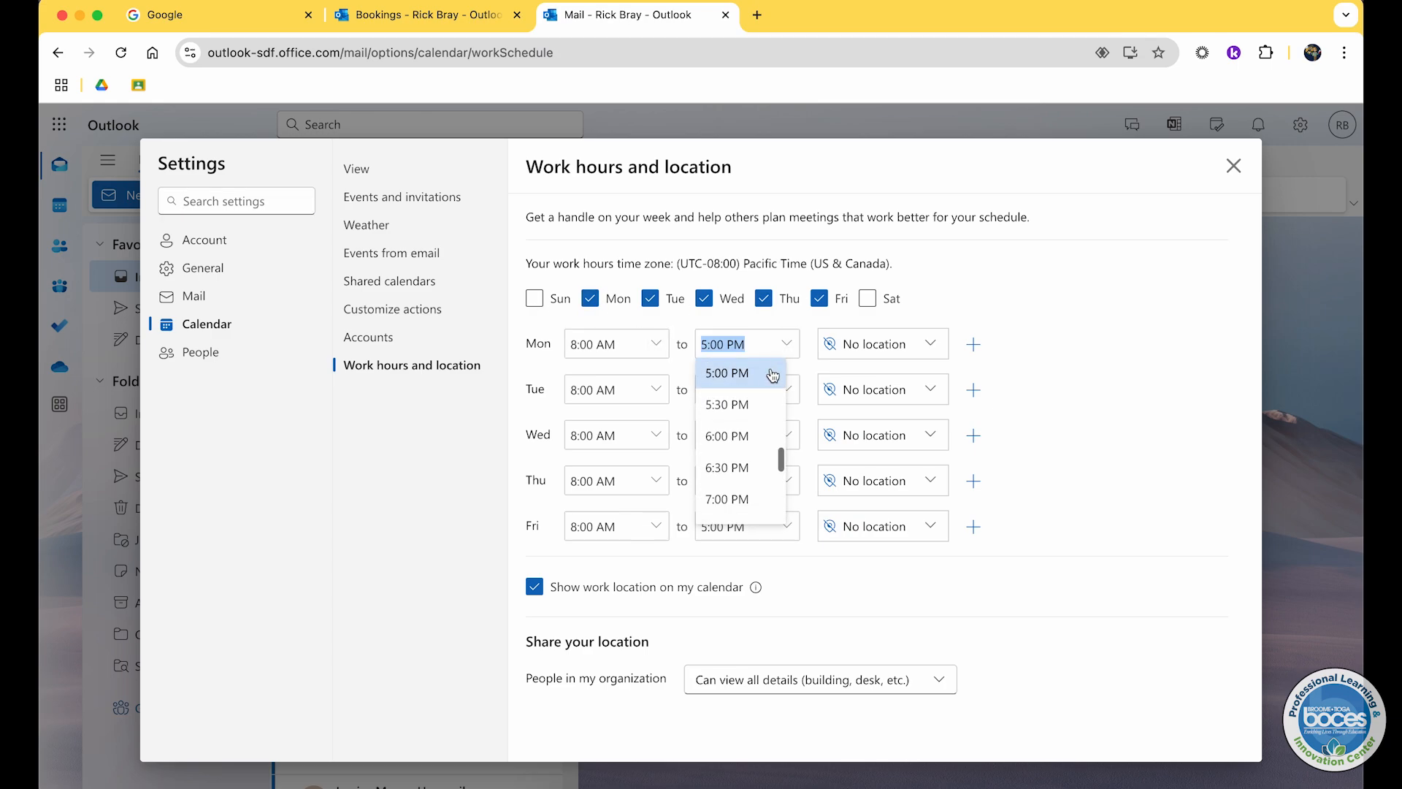
scroll(773, 375, "up", 3)
left_click(761, 381)
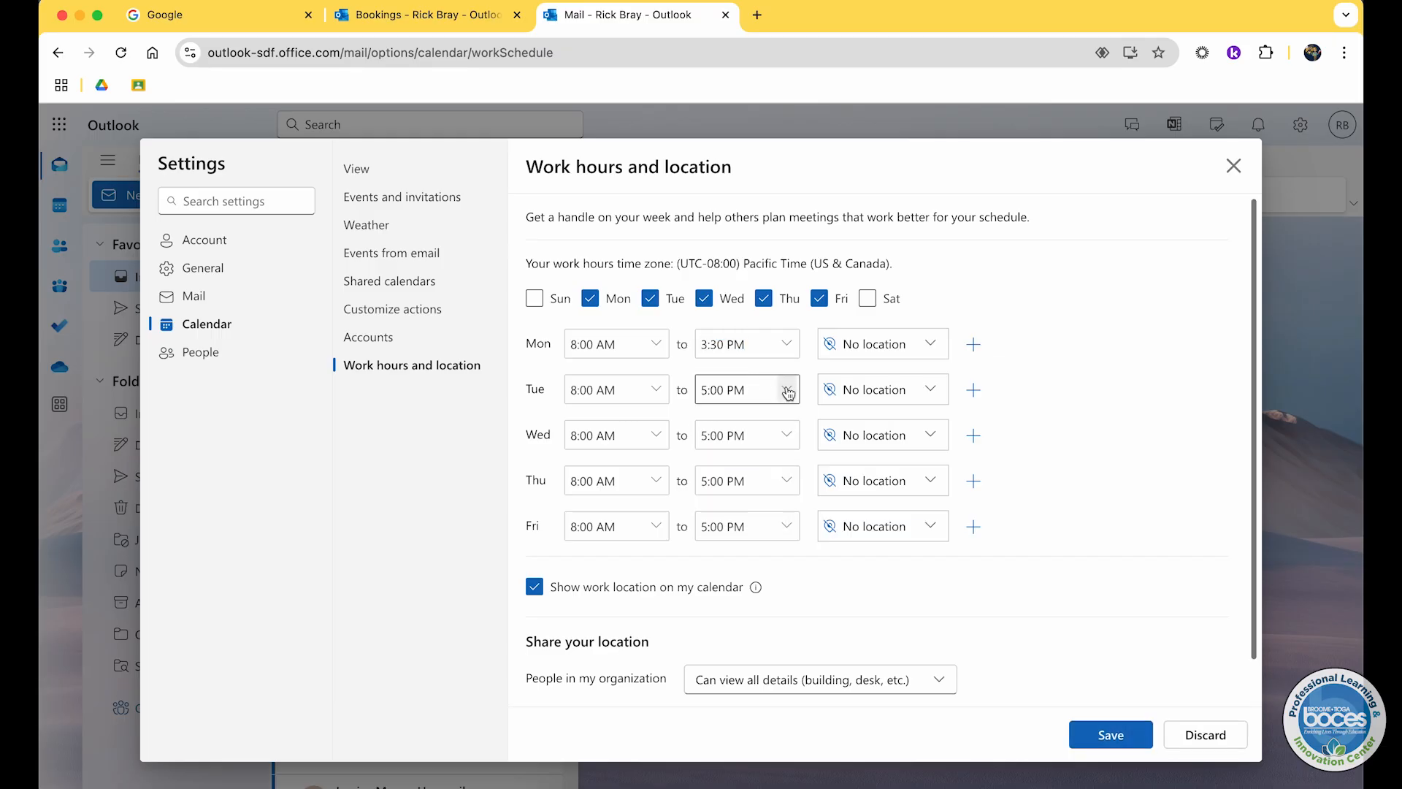
left_click(787, 393)
scroll(751, 424, "up", 3)
left_click(751, 412)
left_click(466, 17)
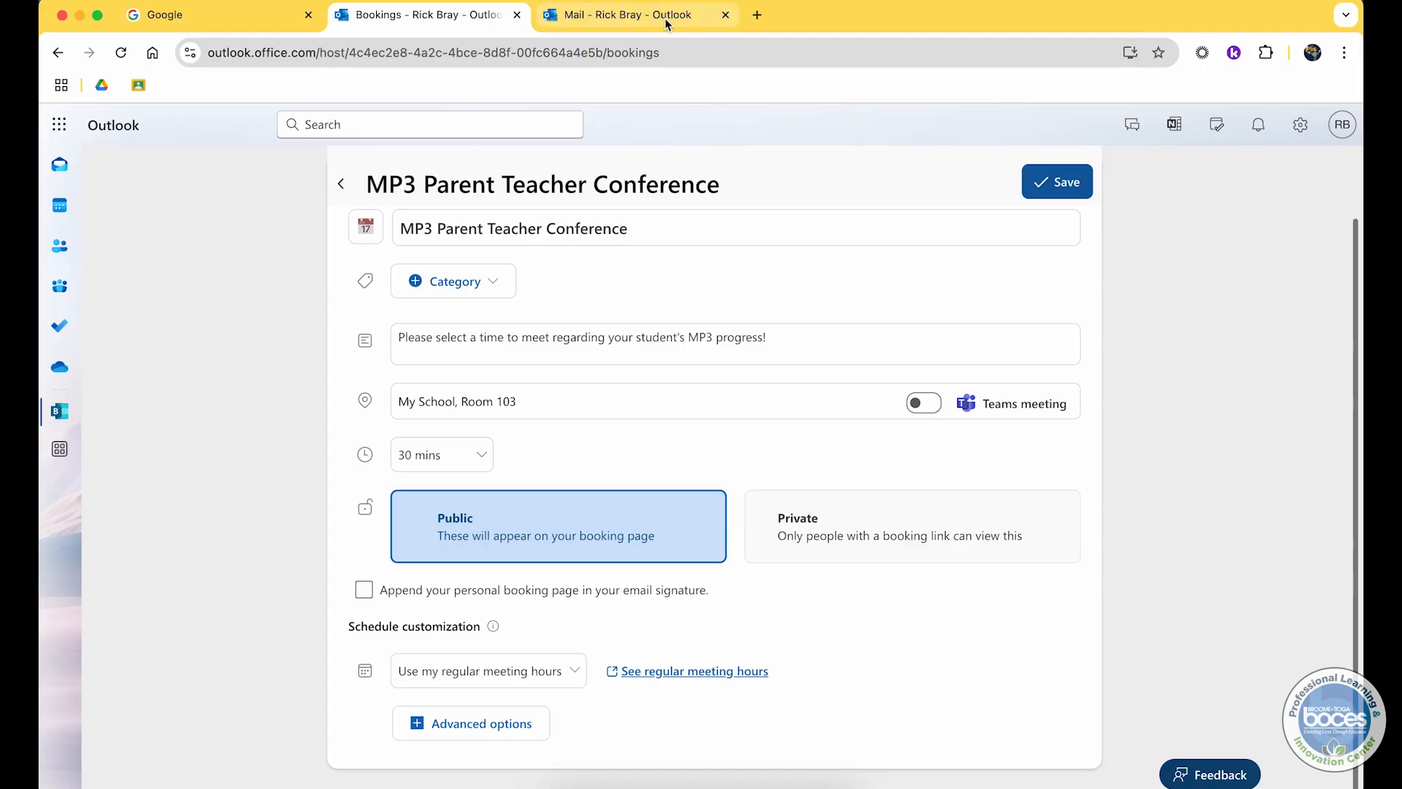
left_click(725, 15)
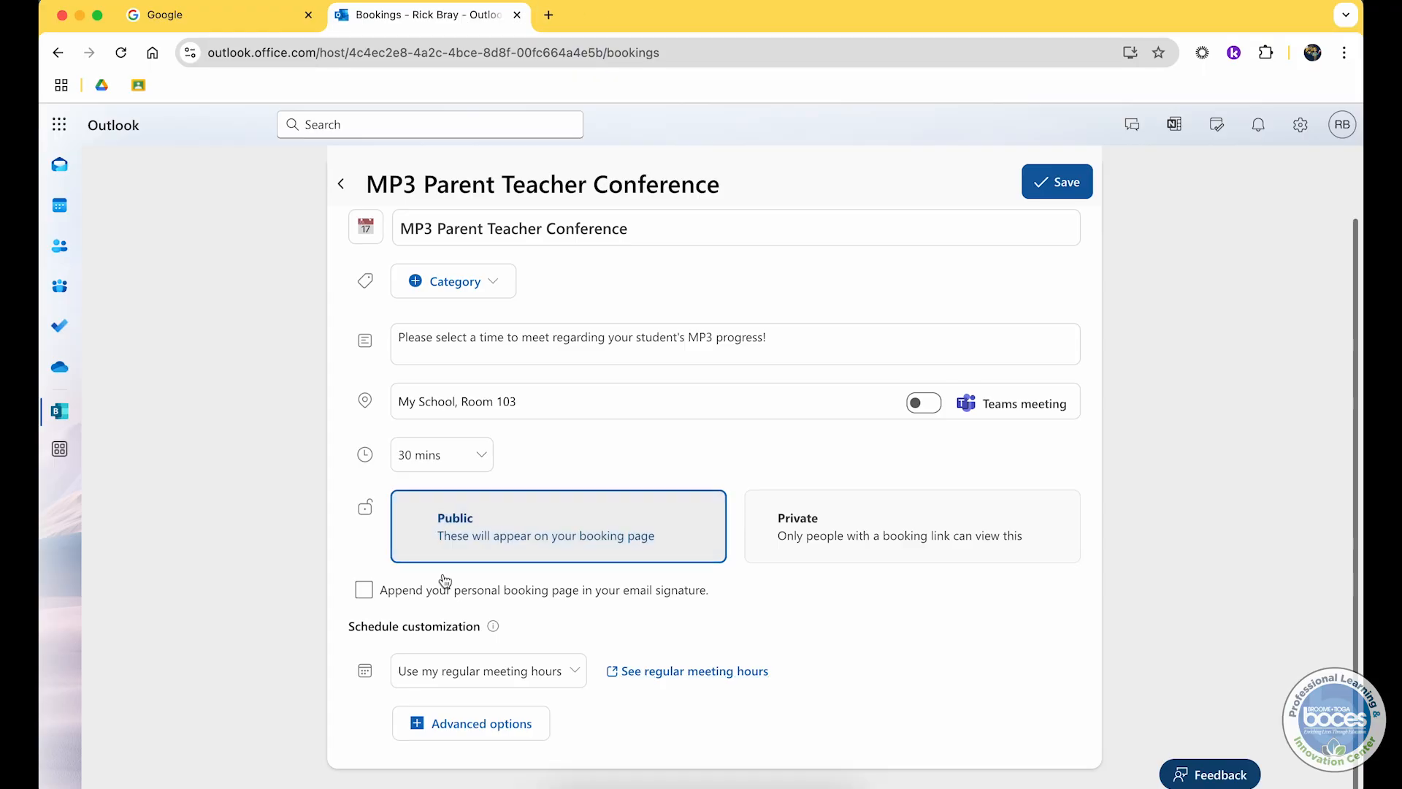
Step: Switch scheduling to custom availability hours and restrict it to a specific date range
left_click(473, 682)
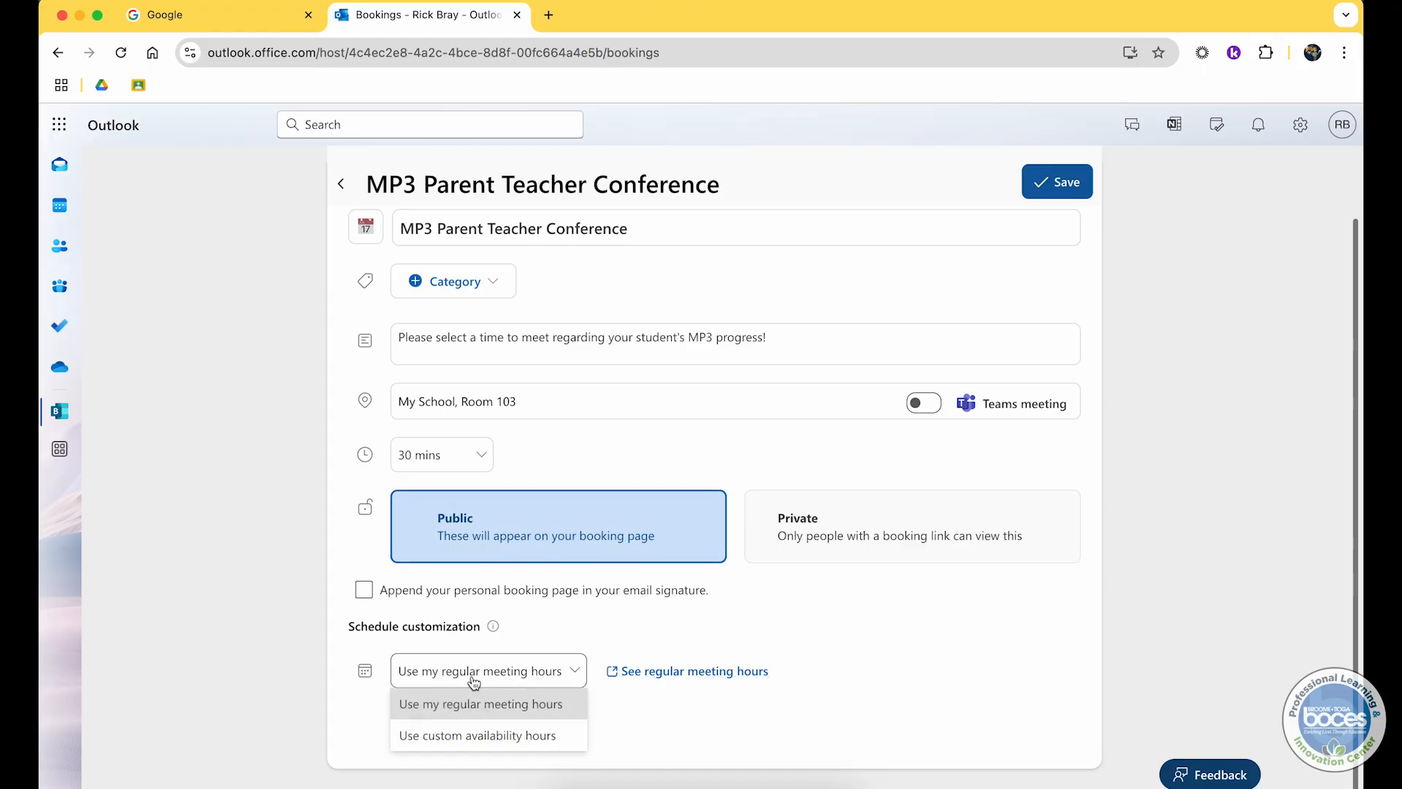
left_click(473, 733)
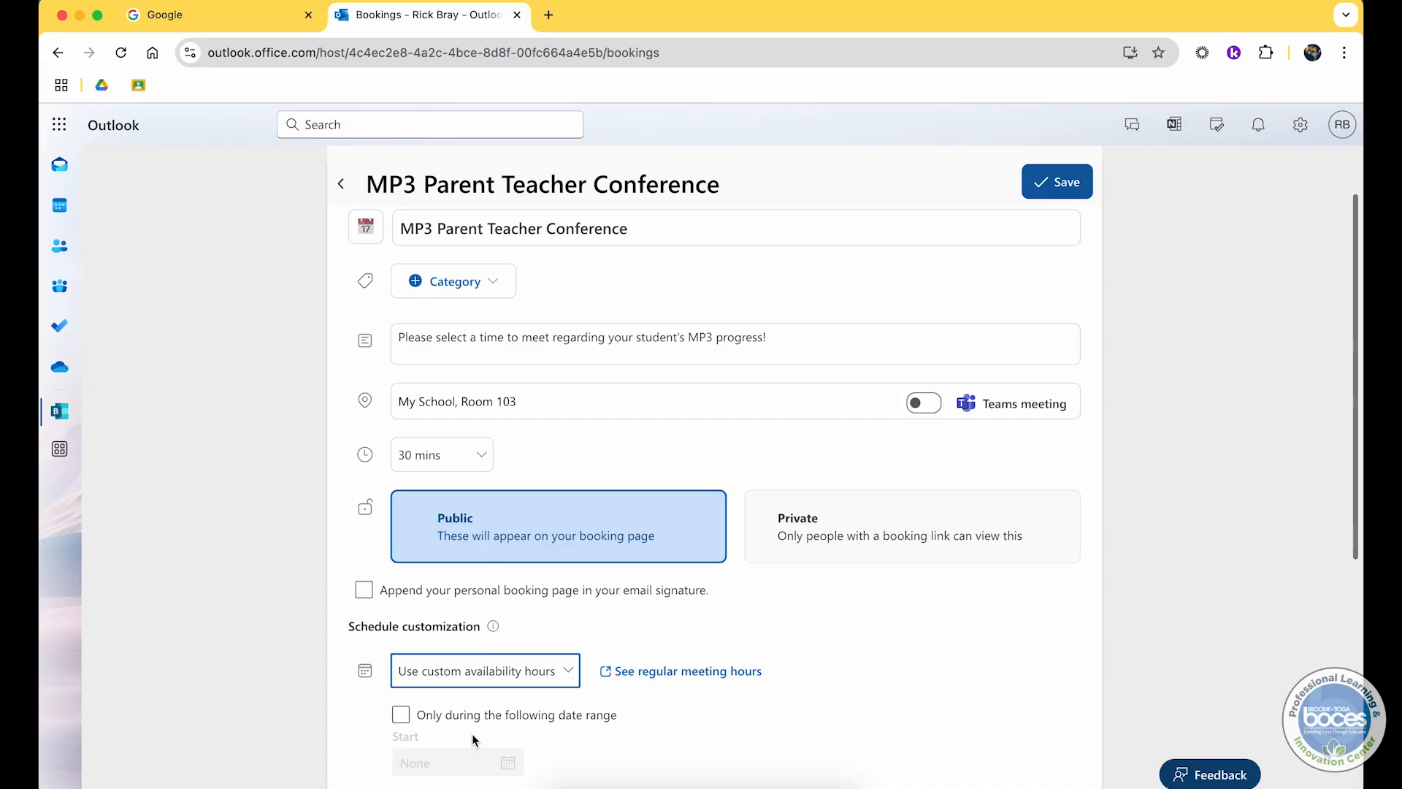
scroll(472, 733, "down", 1)
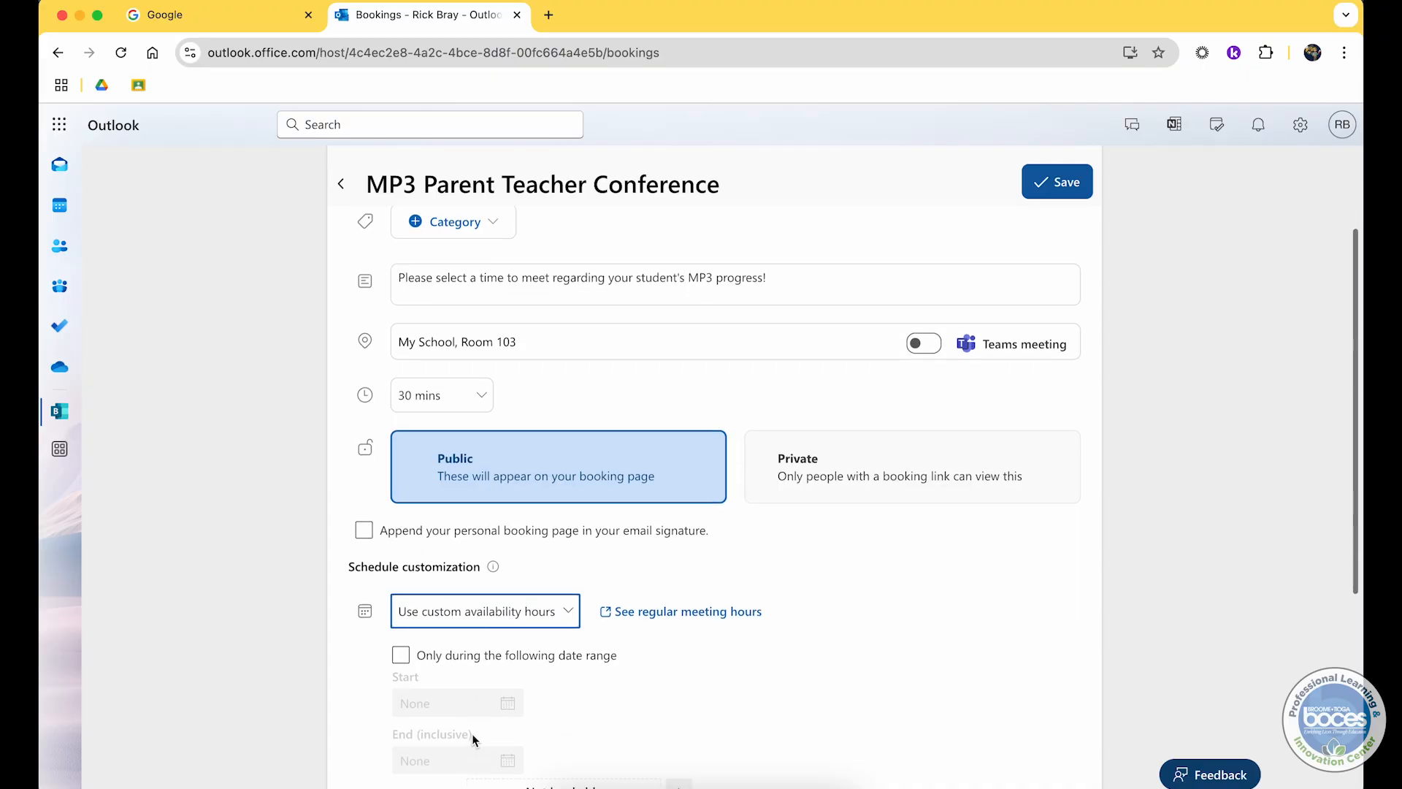
scroll(472, 733, "down", 5)
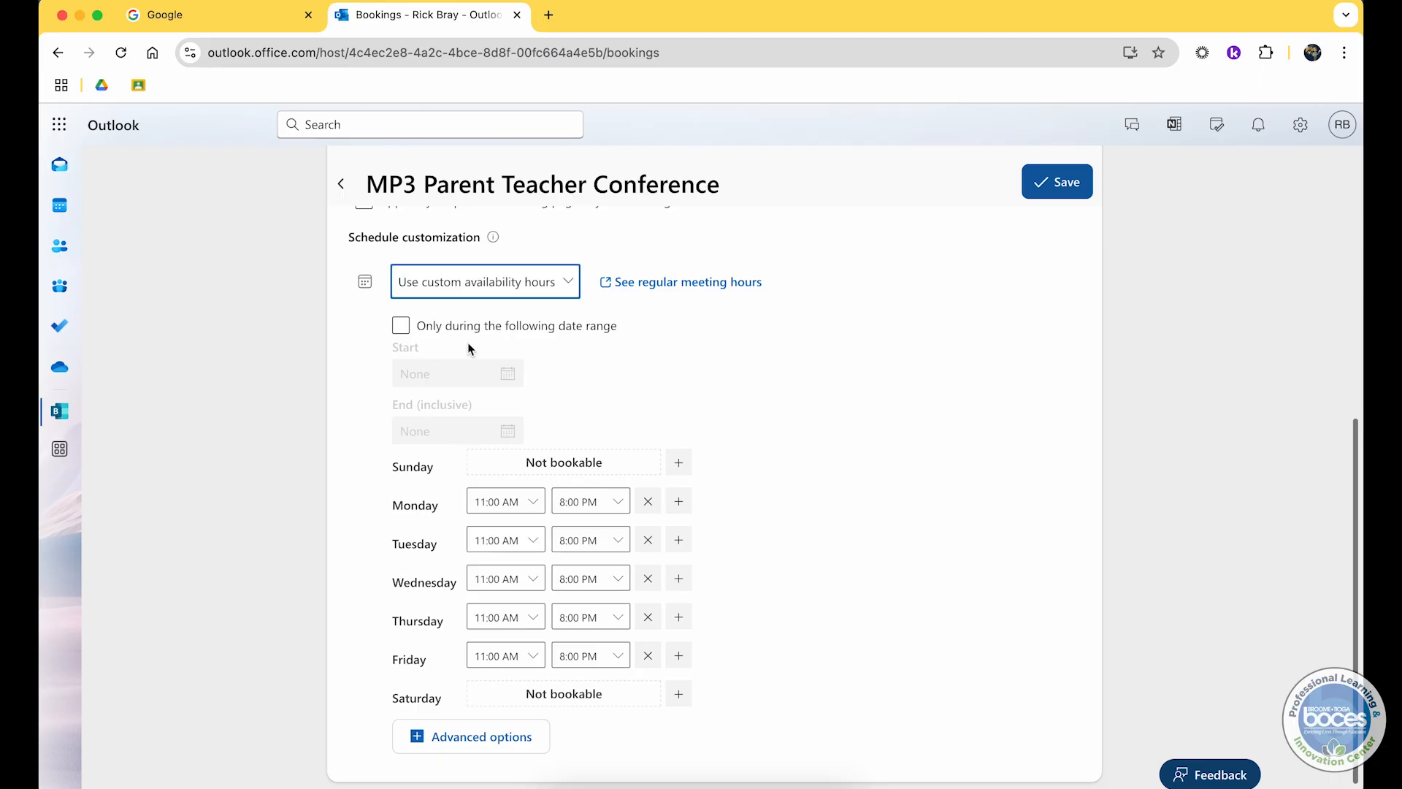
left_click(537, 333)
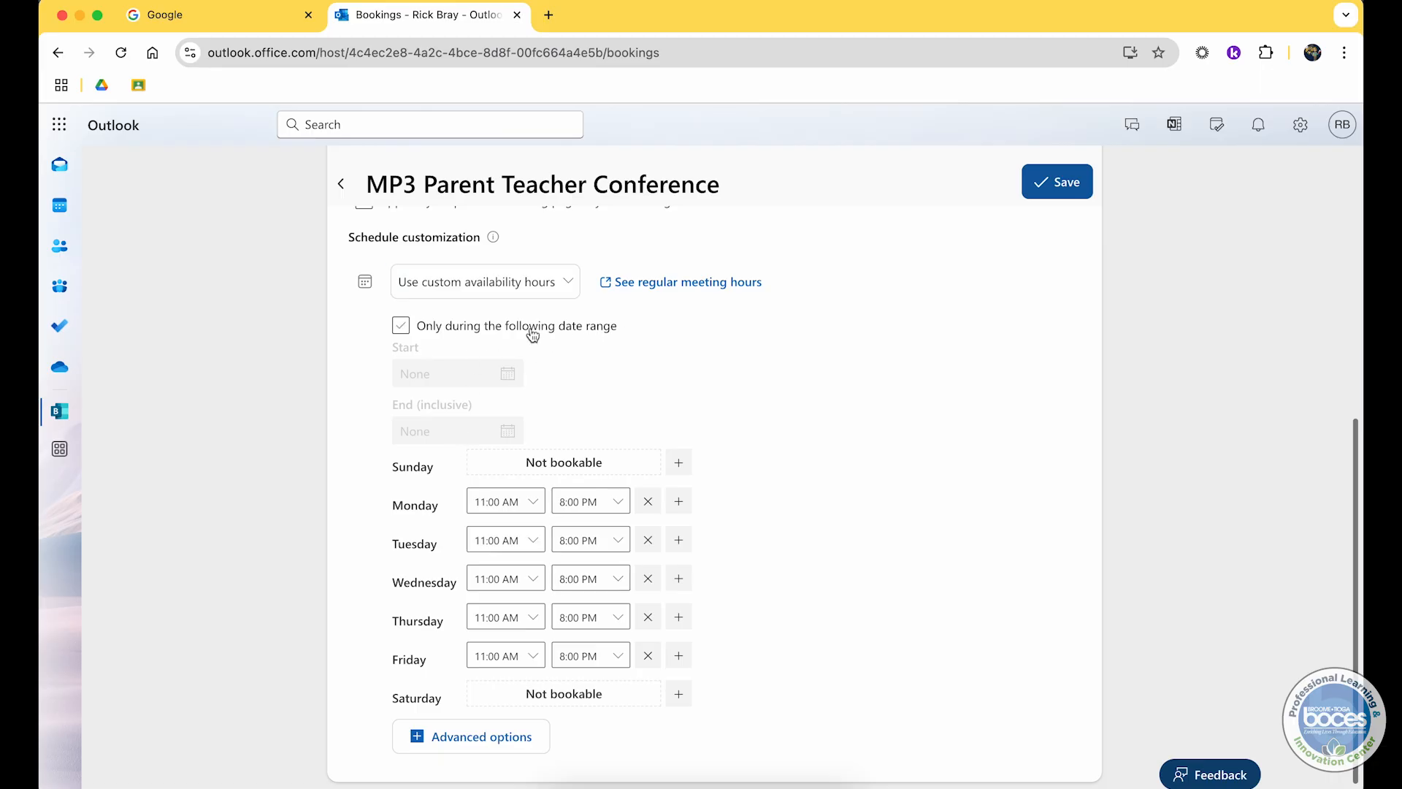
left_click(471, 336)
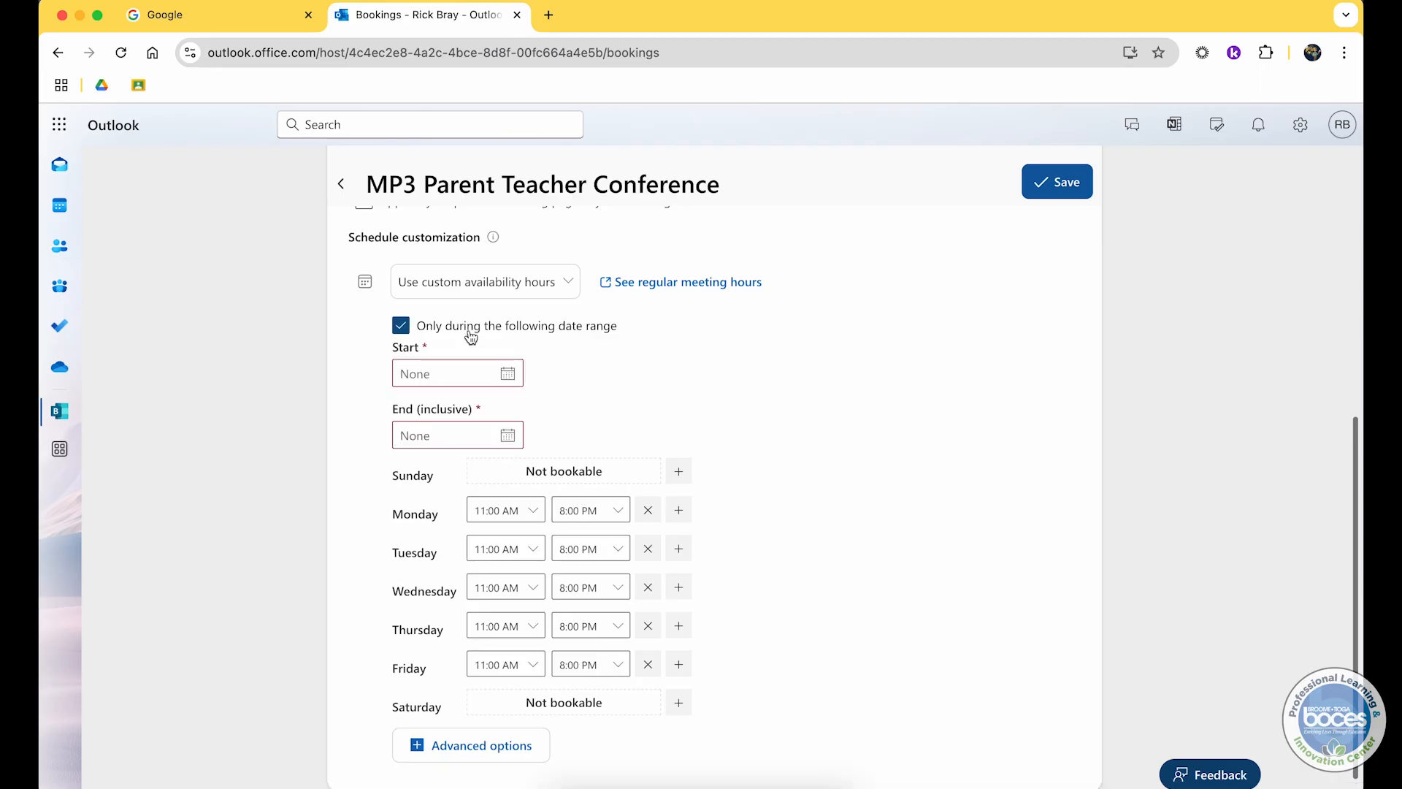
Step: Set the availability date range to start 4/1/2025 and end 4/11/2025
left_click(468, 373)
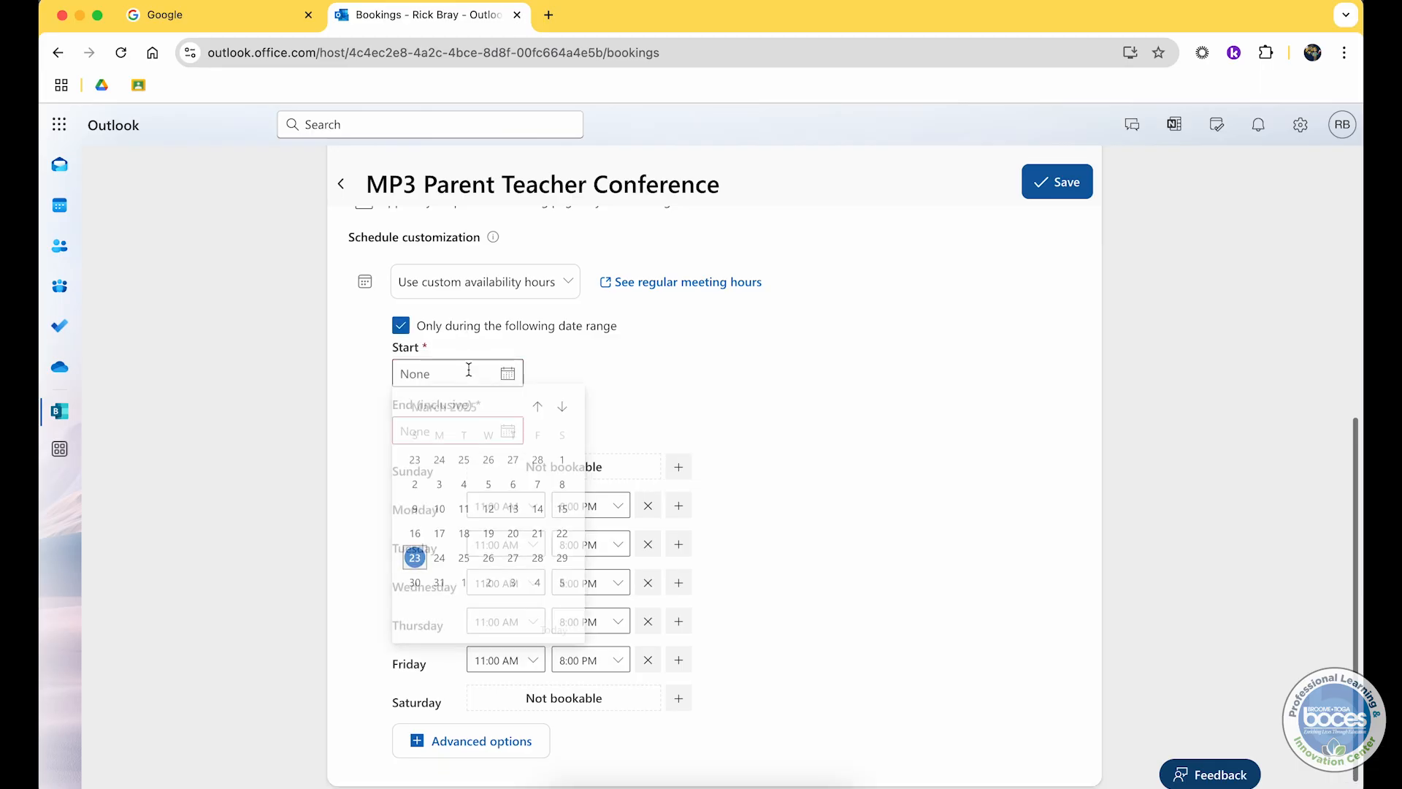
left_click(463, 586)
left_click(463, 431)
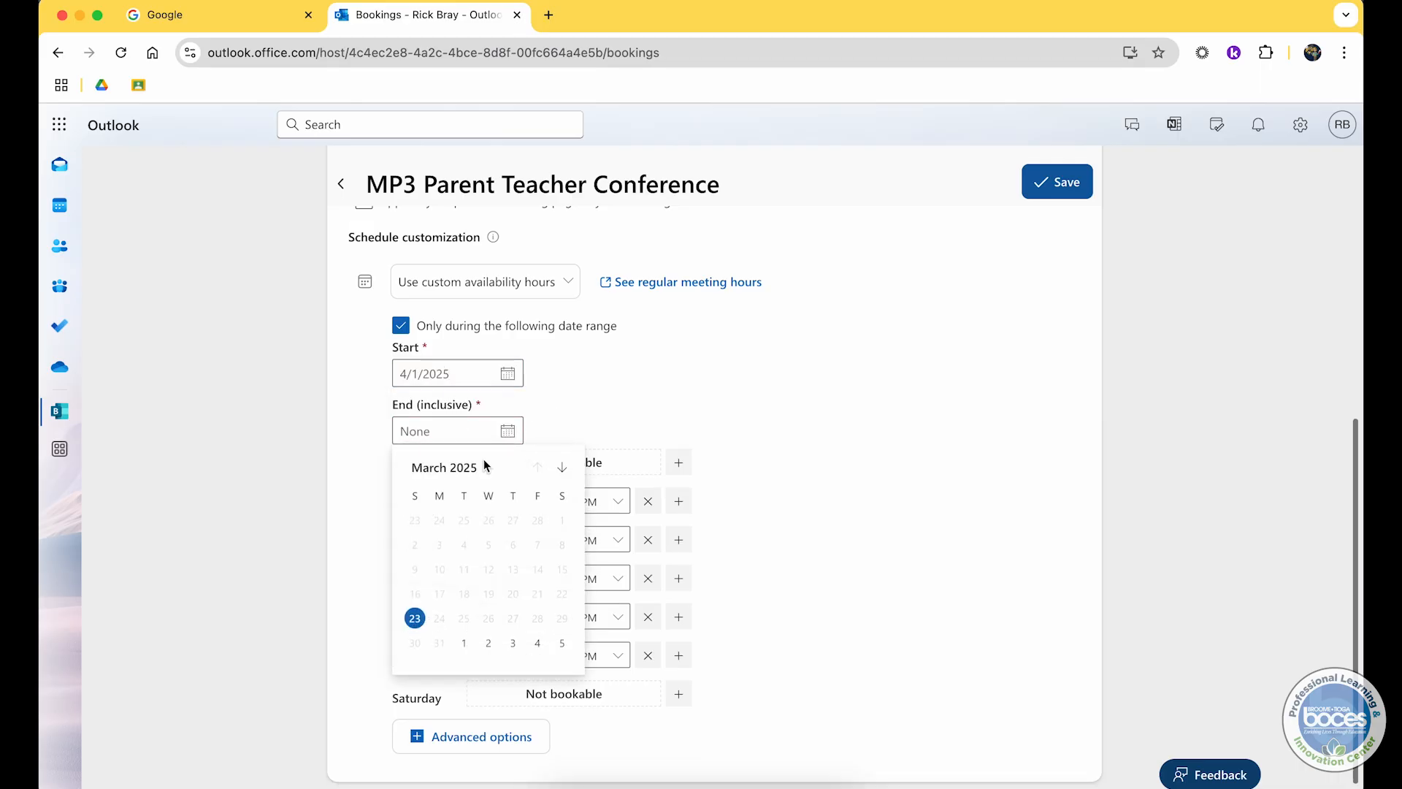
left_click(541, 636)
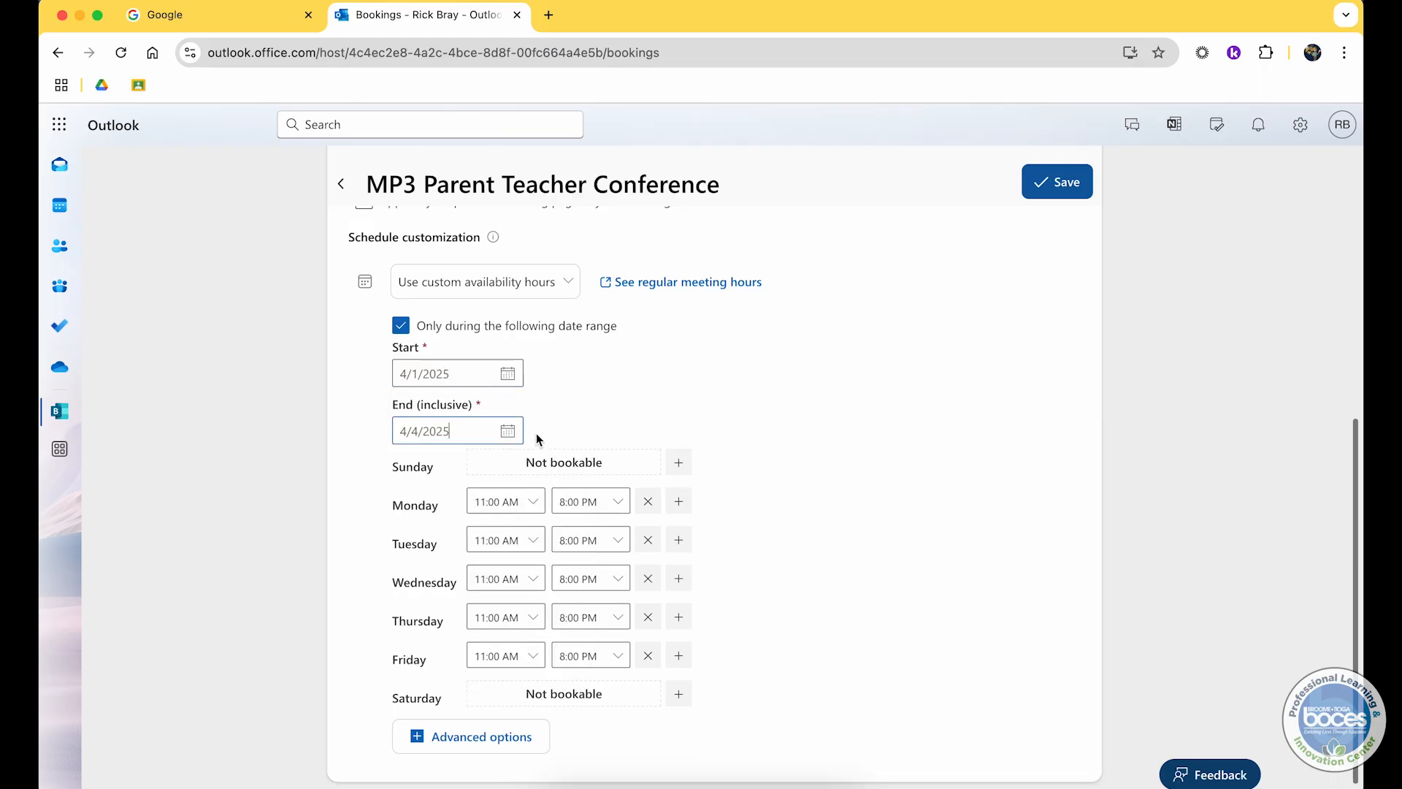
left_click(515, 437)
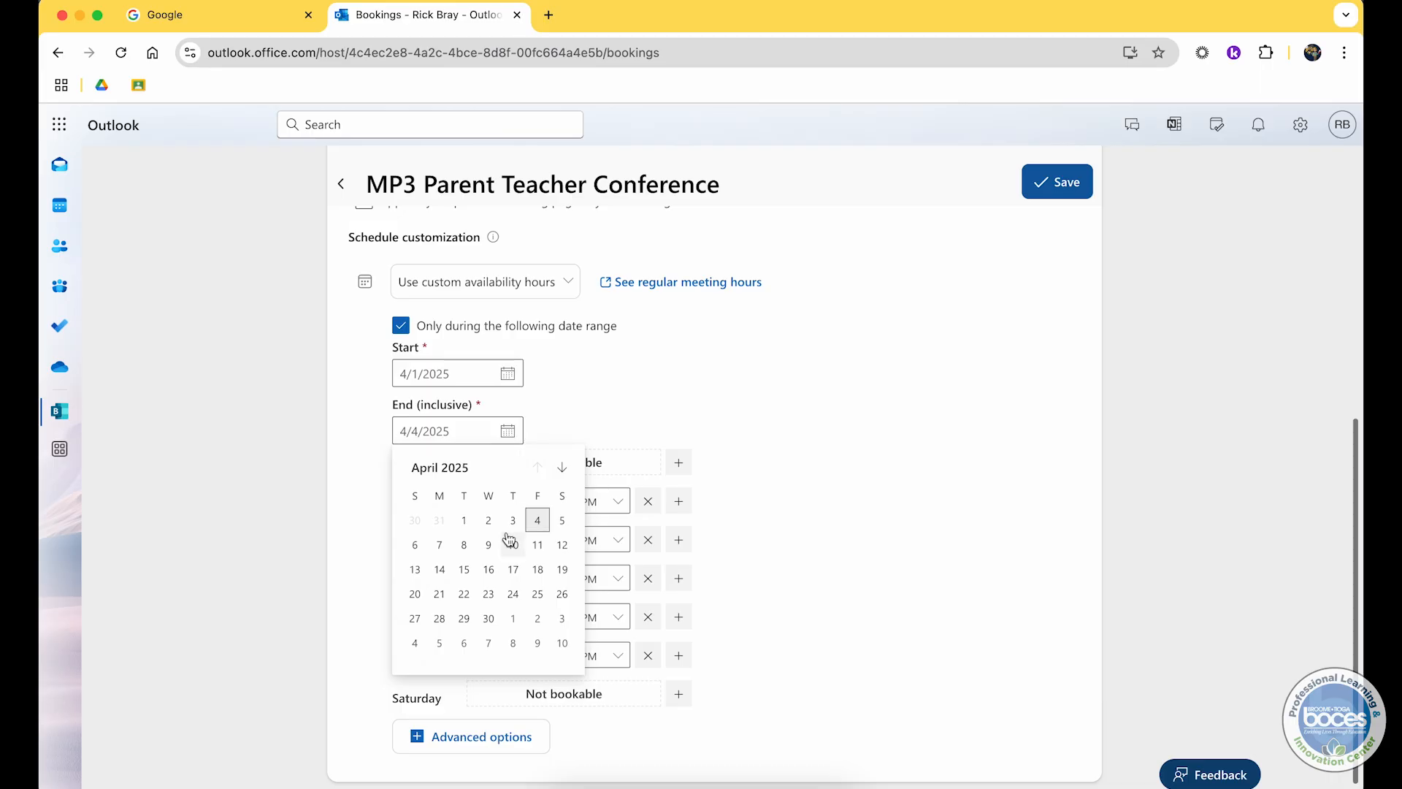
left_click(535, 546)
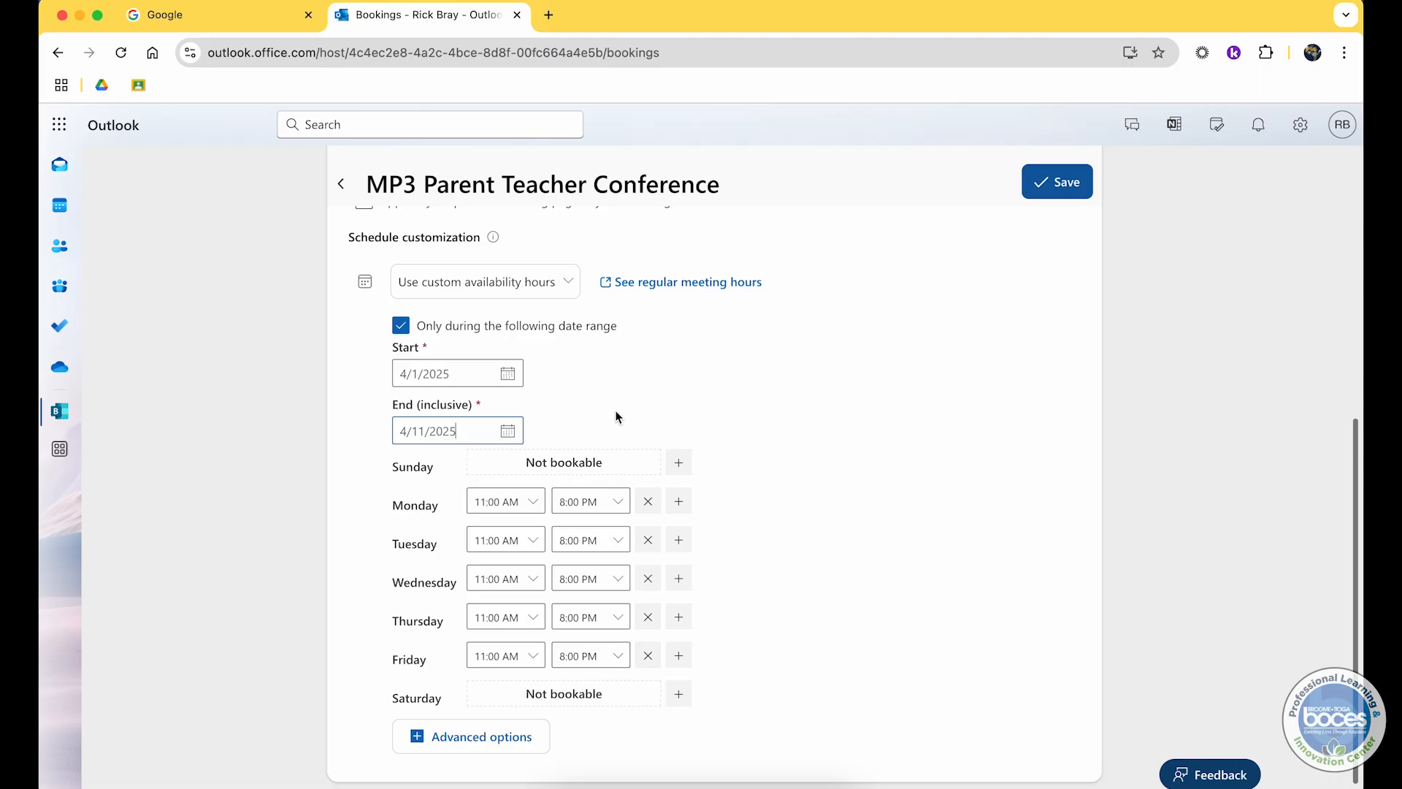
Step: Make Tuesday not bookable in the custom availability hours
left_click(679, 463)
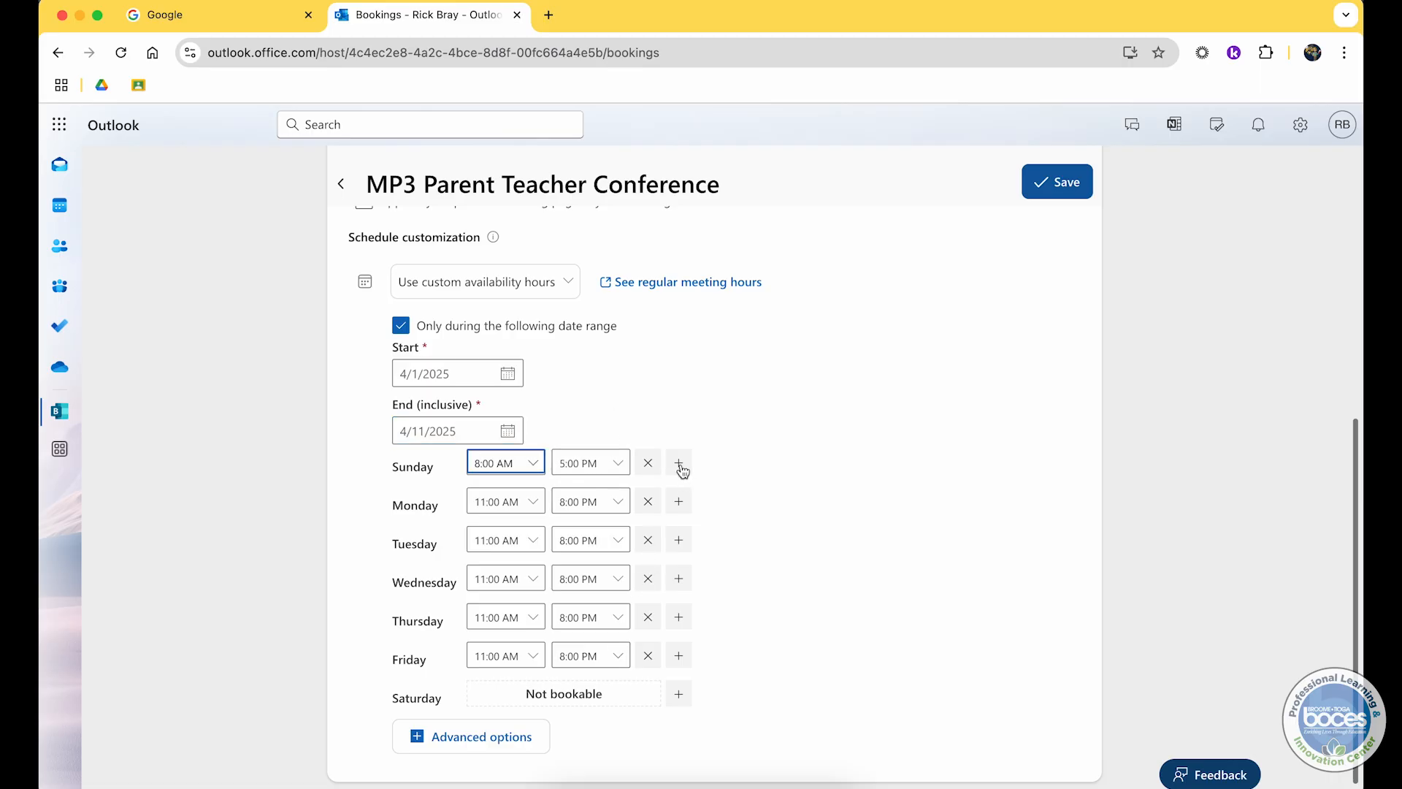
left_click(648, 462)
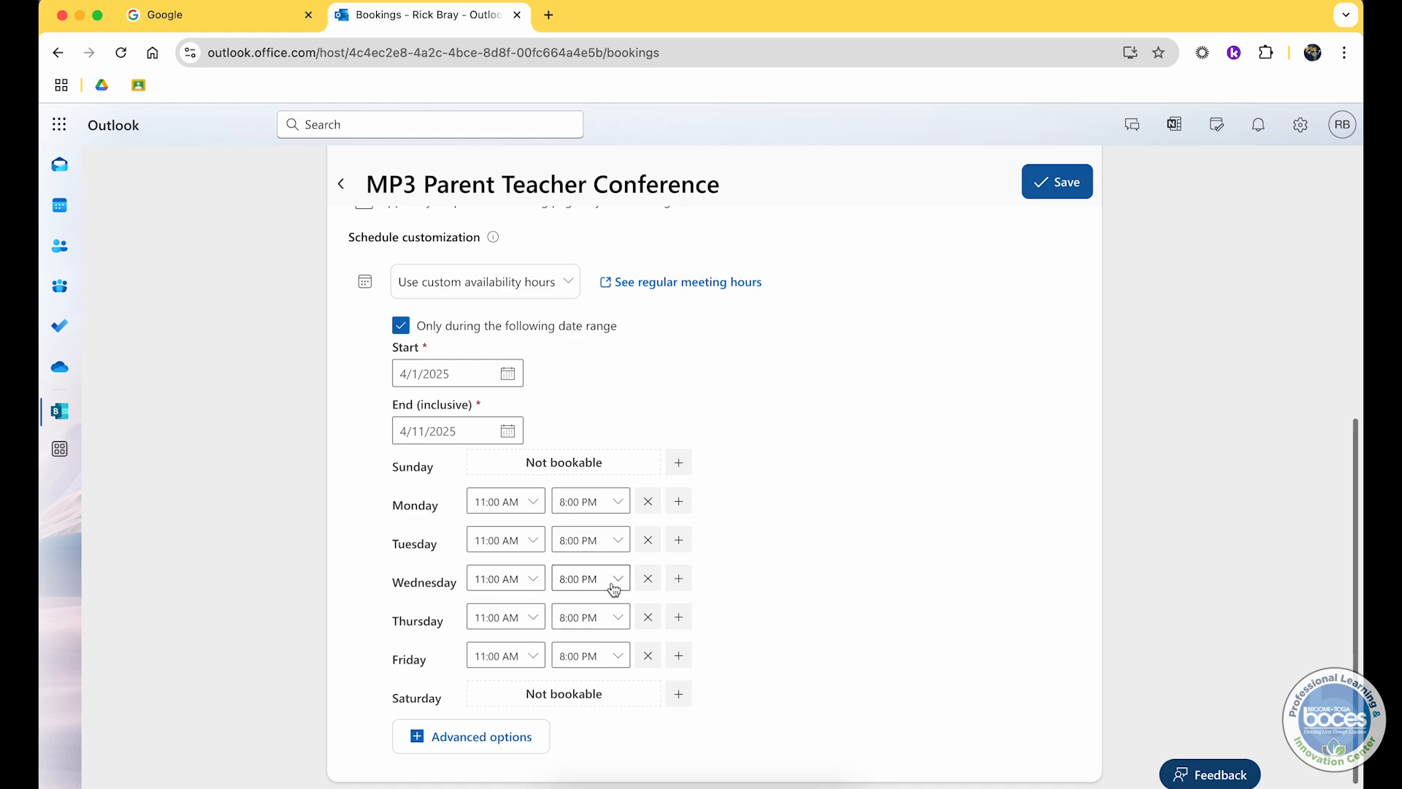
left_click(647, 541)
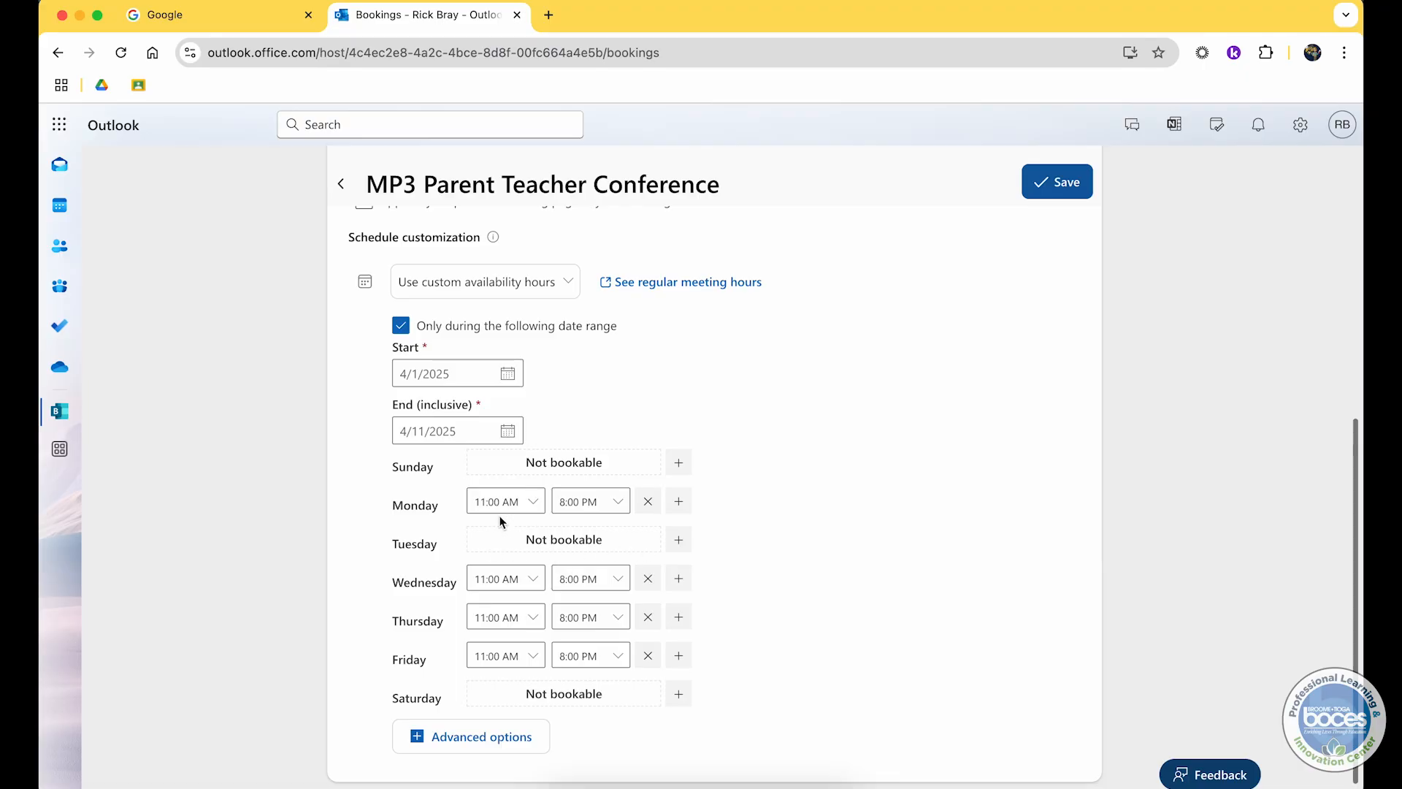
Step: Set Monday's custom availability to 8:00 AM through 2:30 PM
left_click(531, 502)
scroll(515, 550, "up", 3)
scroll(515, 549, "up", 3)
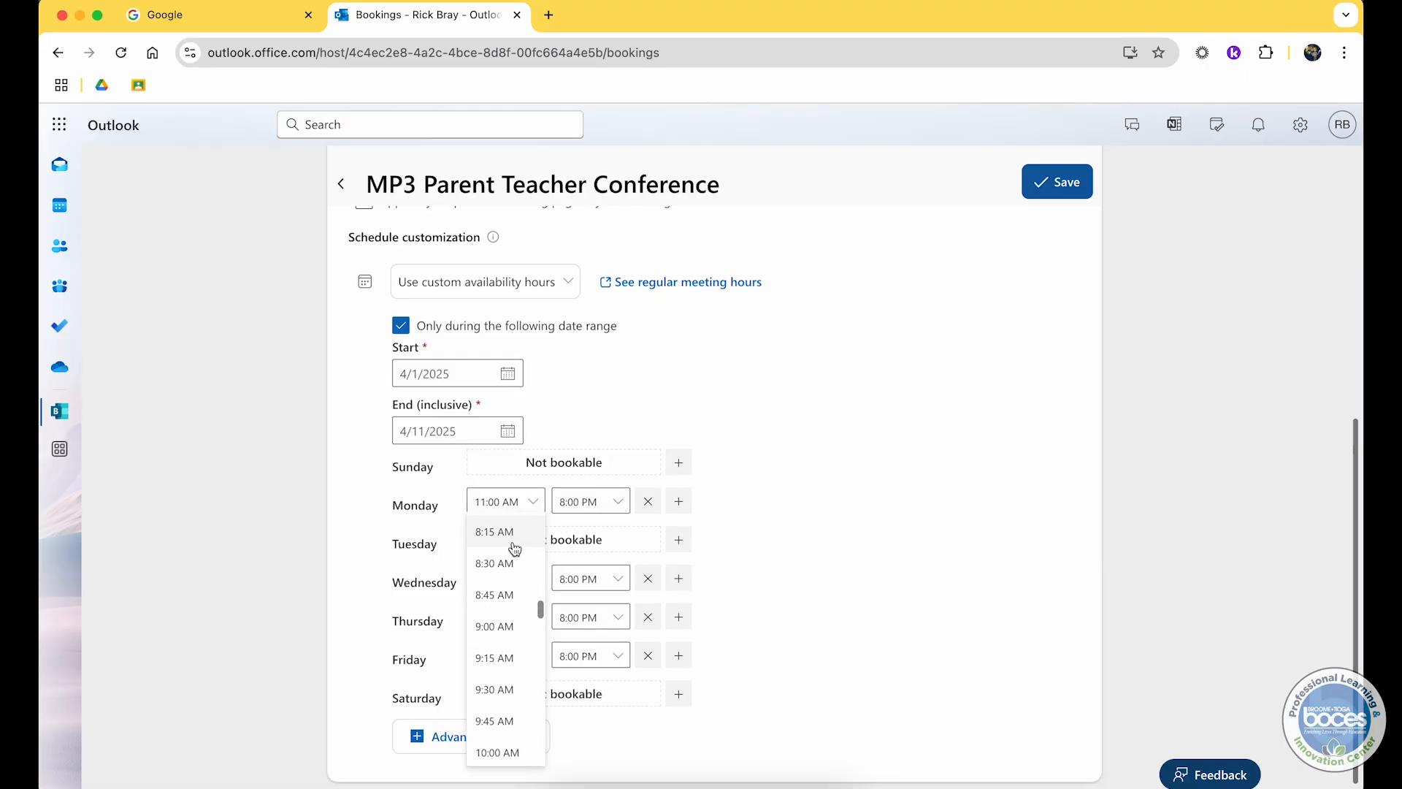
scroll(515, 549, "up", 1)
left_click(515, 548)
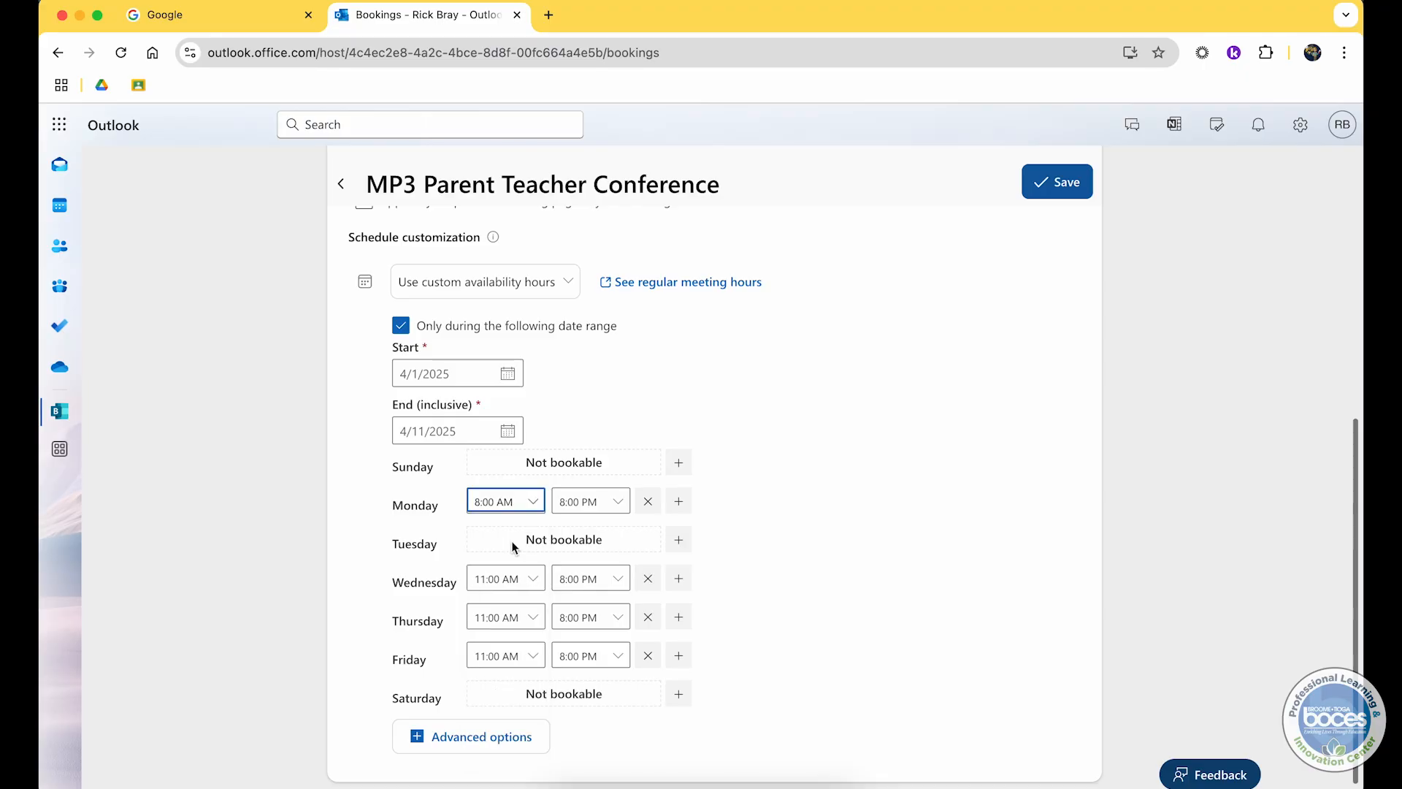
left_click(617, 504)
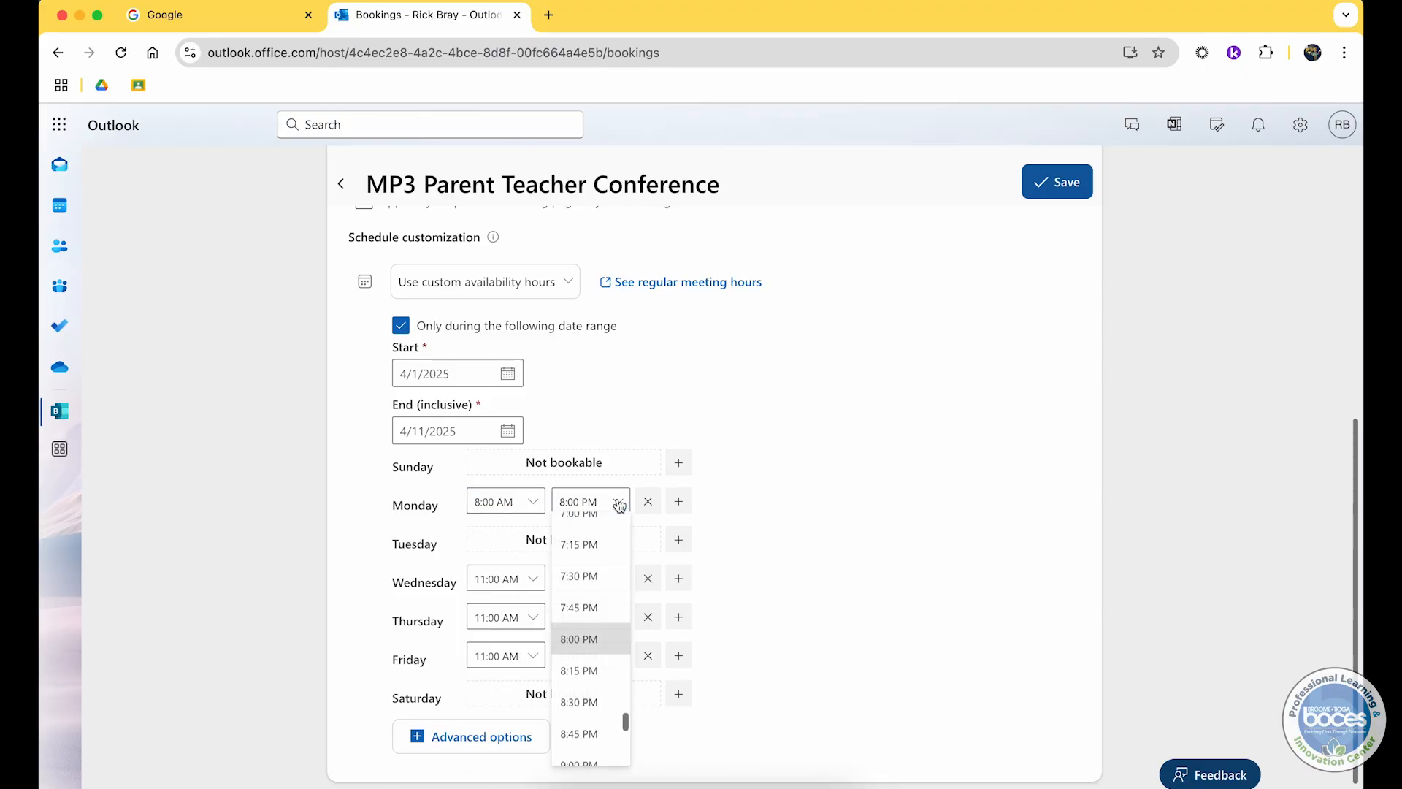
scroll(617, 559, "up", 10)
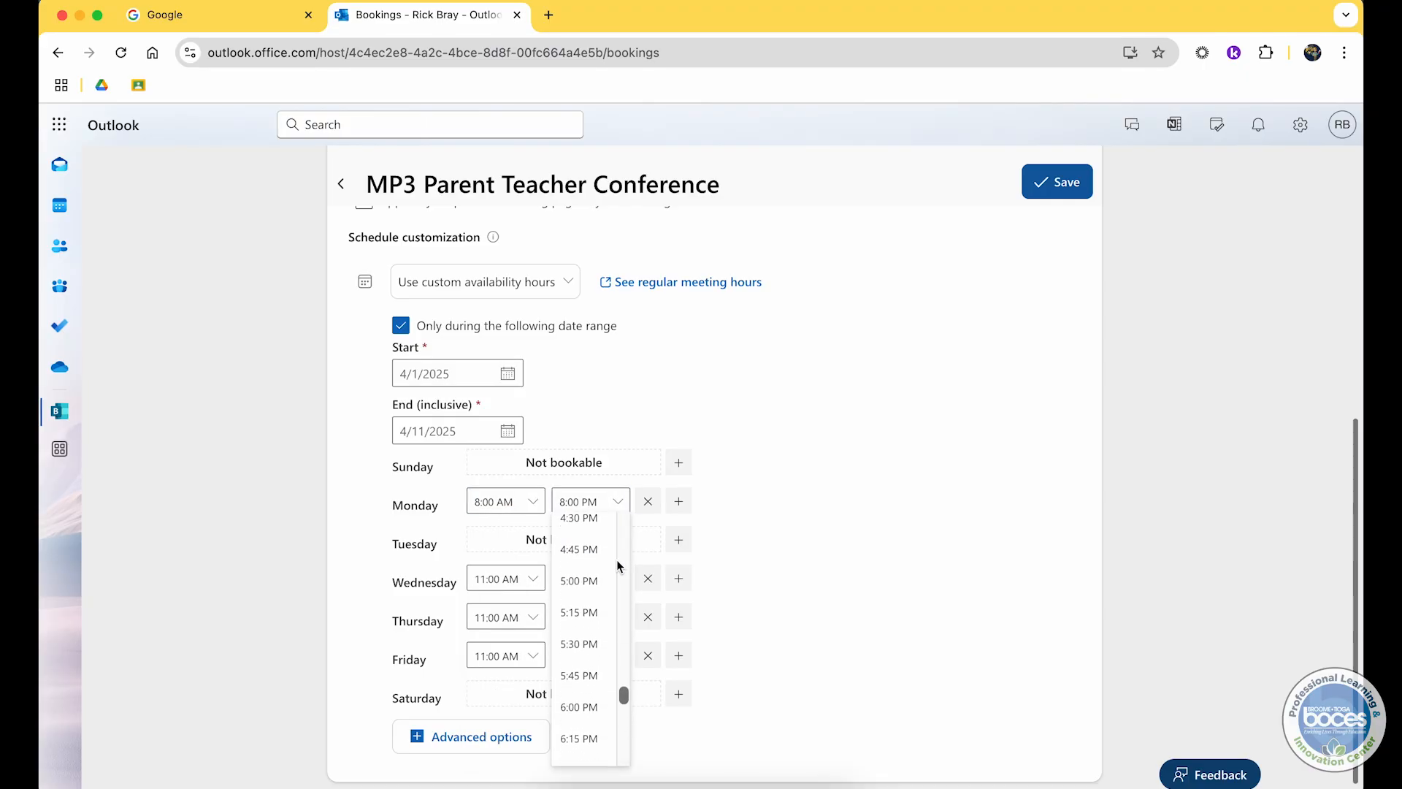
scroll(616, 559, "up", 3)
left_click(584, 577)
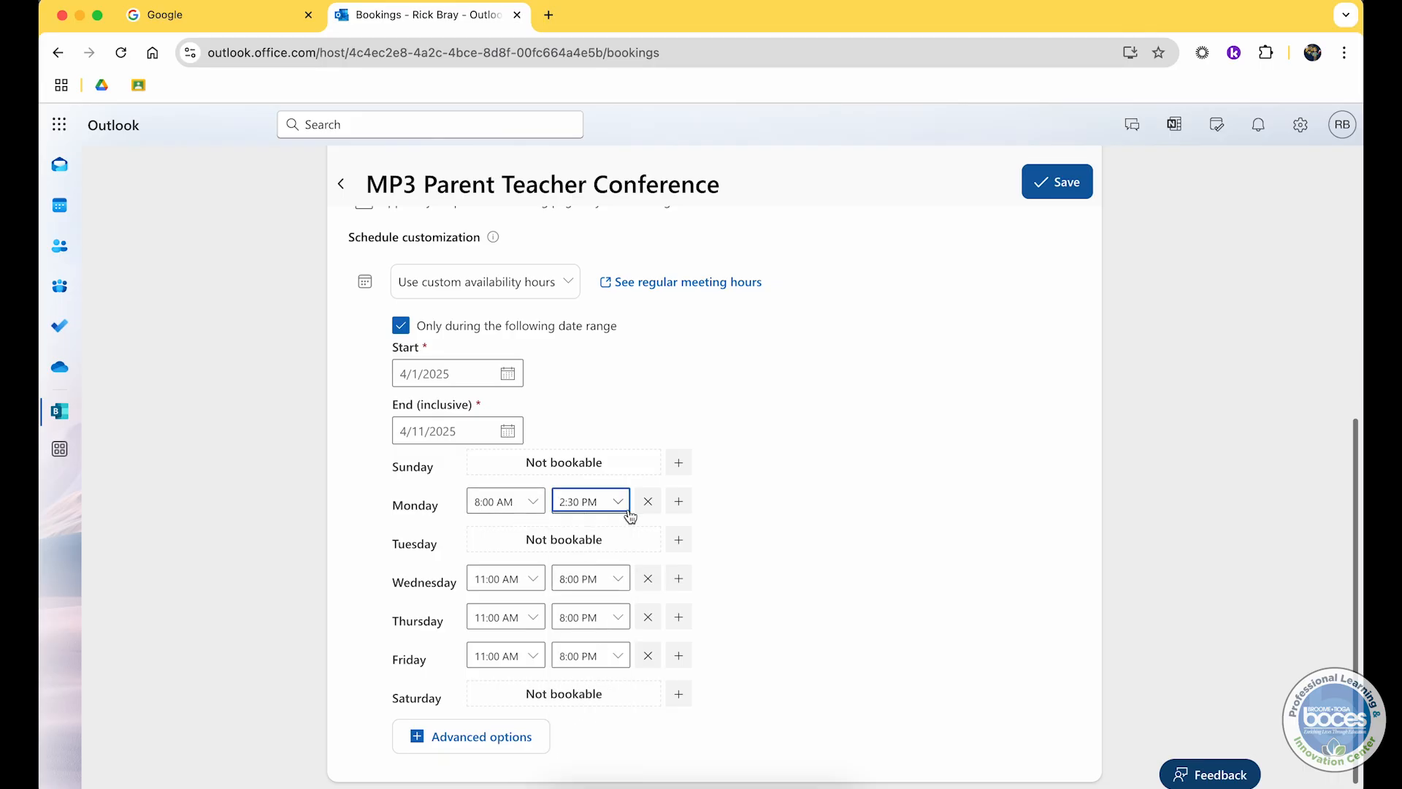
Step: Open the advanced options and set the minimum lead time to 1 day
scroll(629, 516, "down", 1)
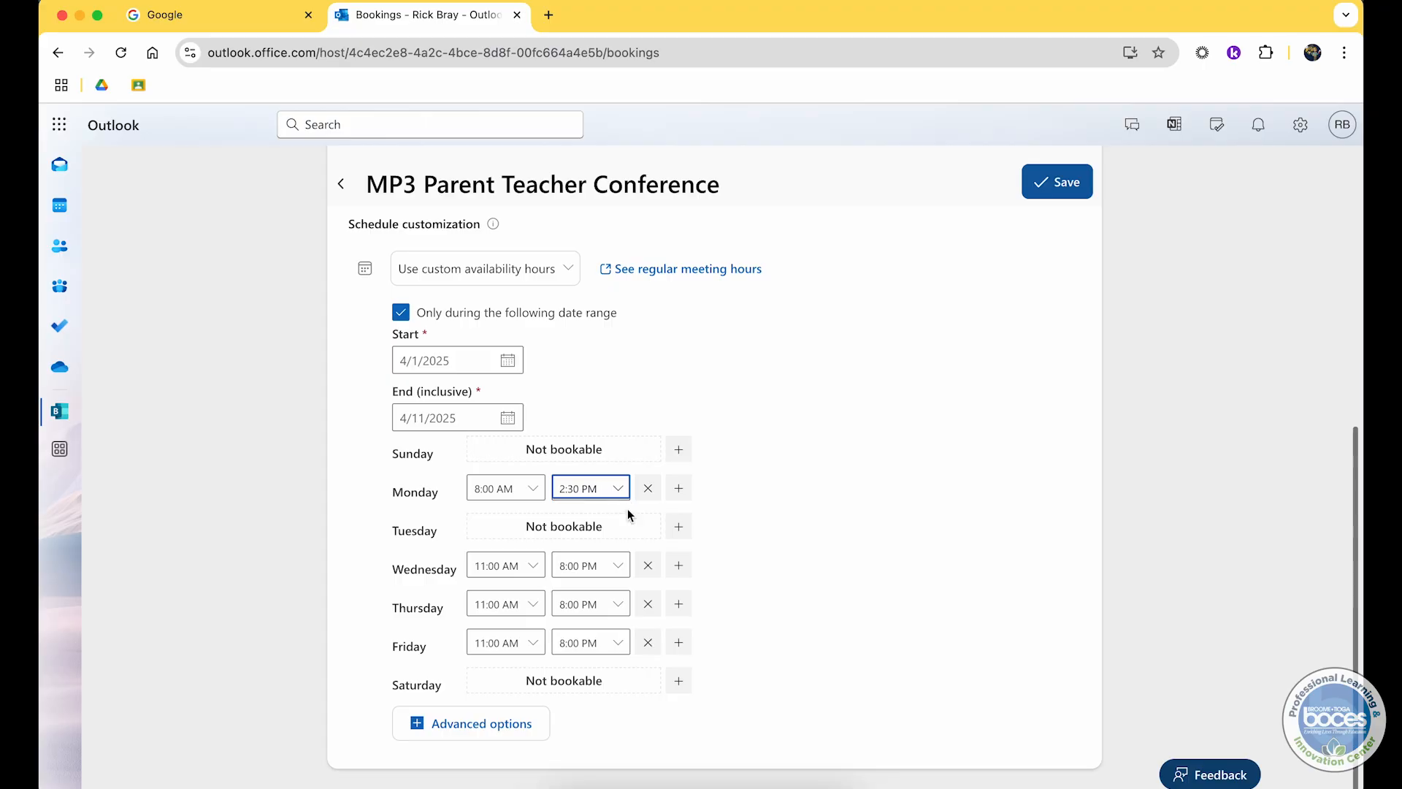
left_click(480, 731)
scroll(480, 730, "down", 5)
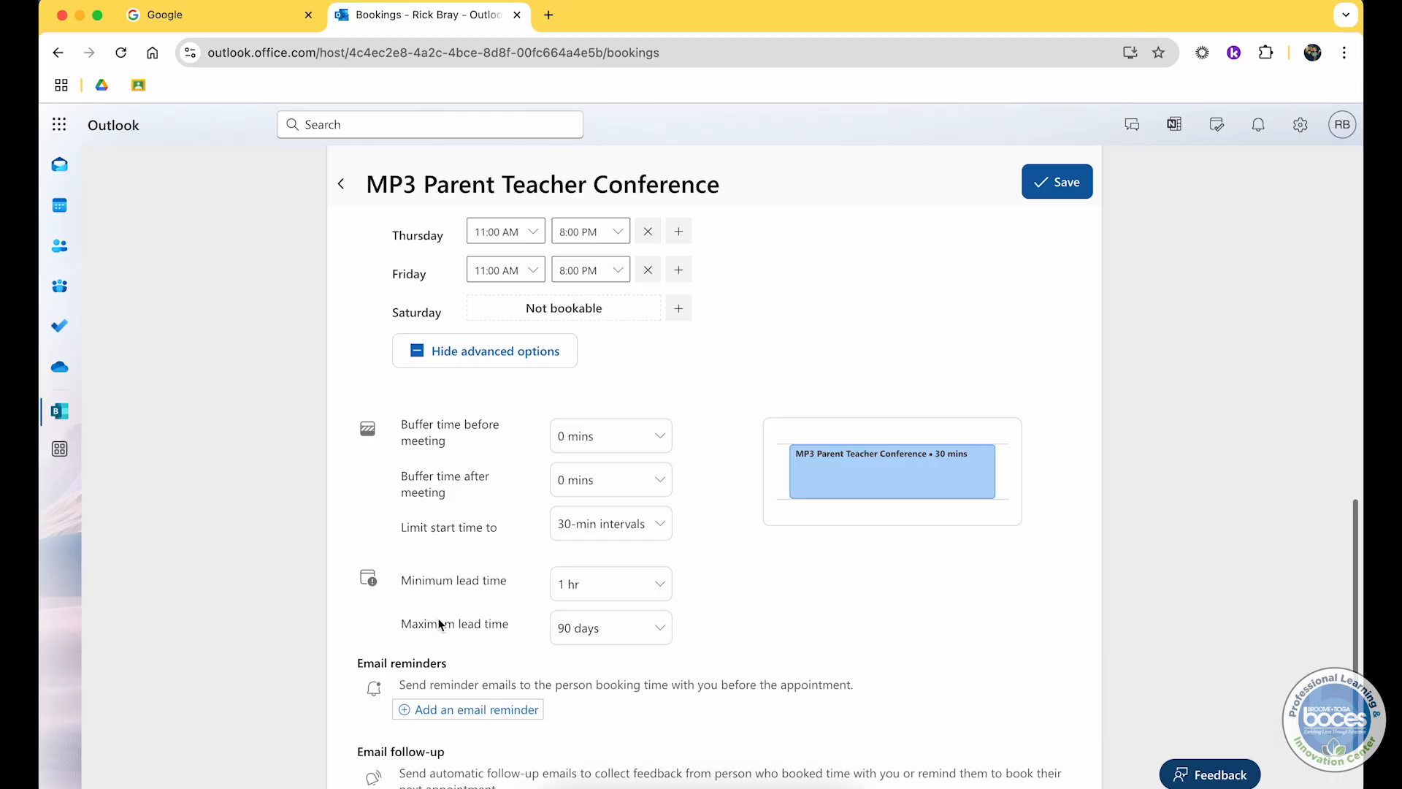
left_click(591, 593)
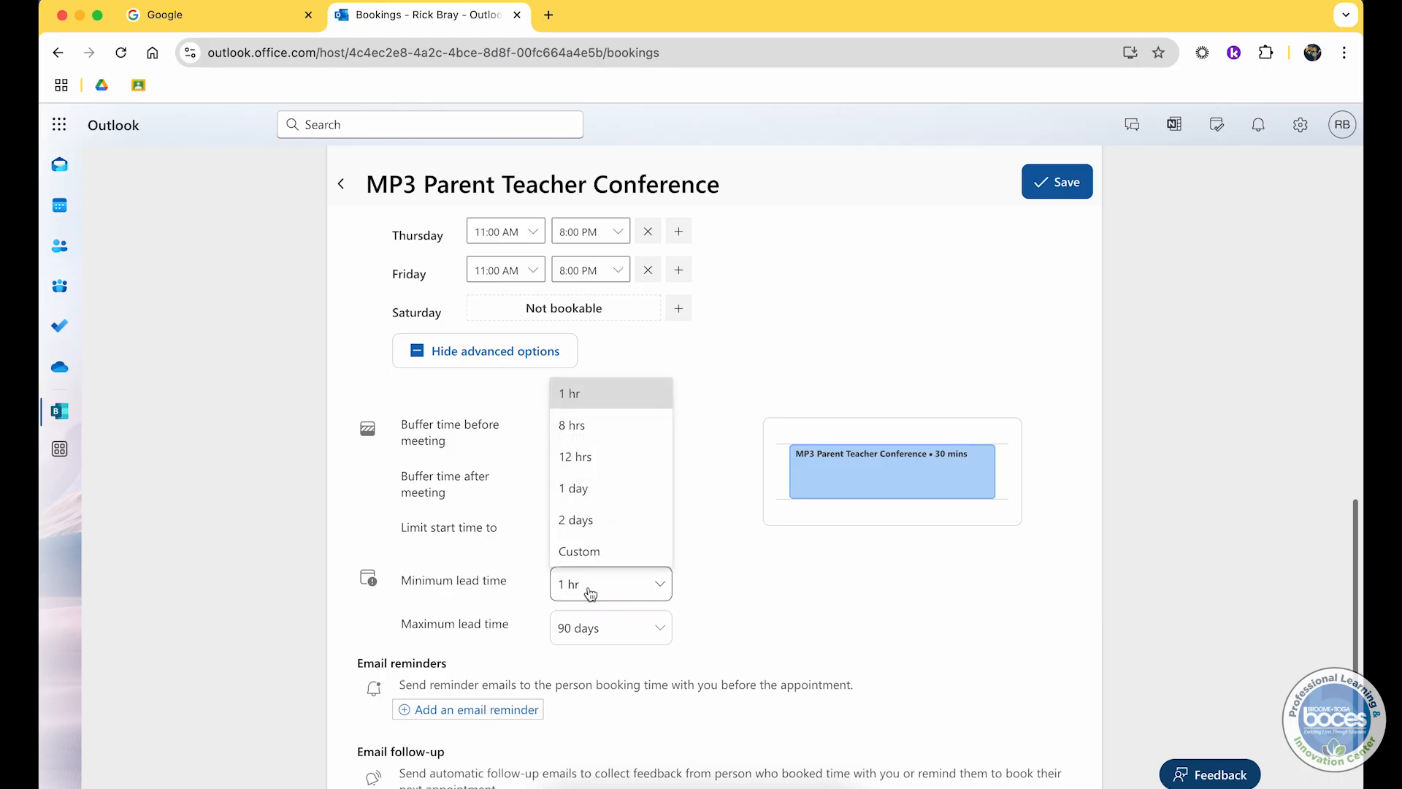
left_click(593, 495)
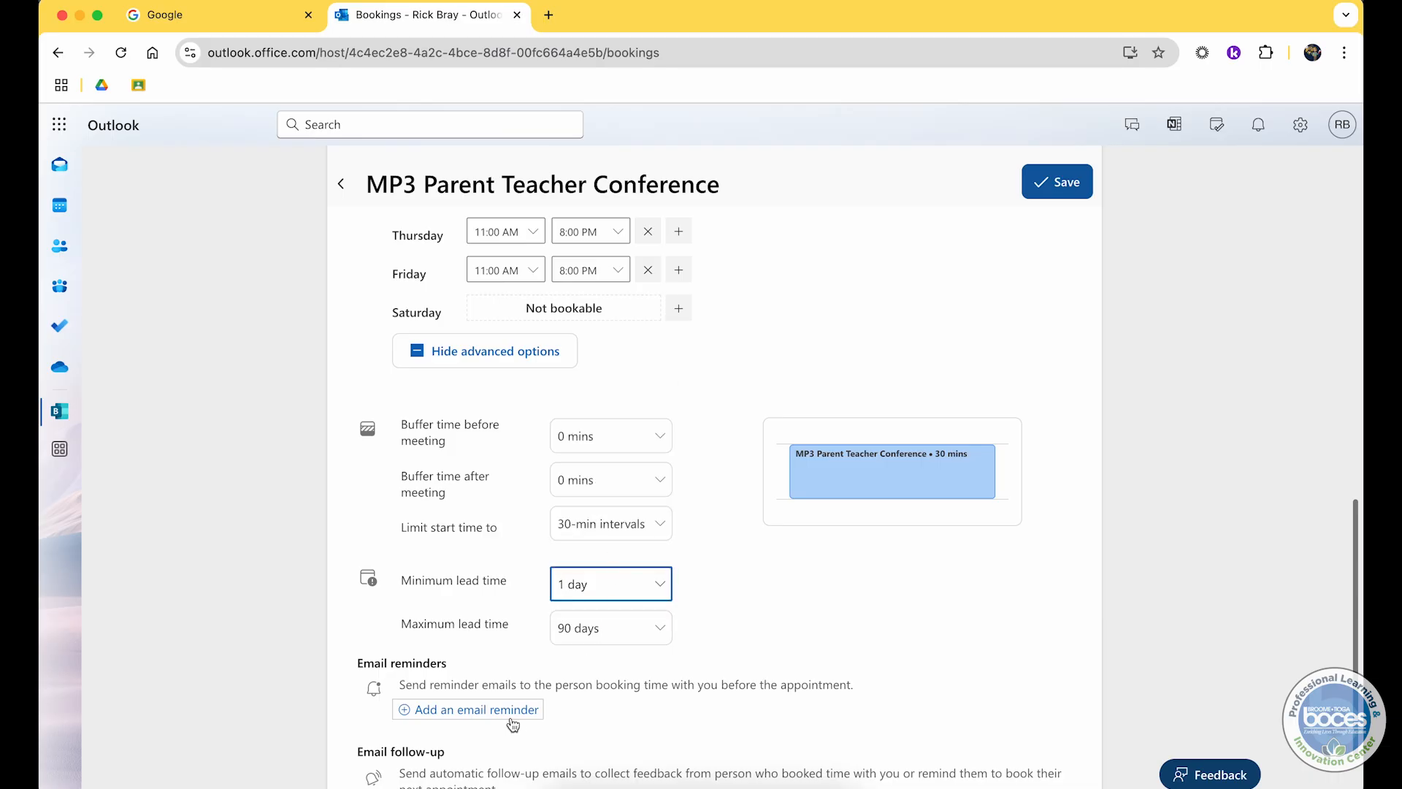
Step: Add an email reminder for the meeting type with timing set to 1 day before
scroll(513, 724, "down", 3)
left_click(508, 624)
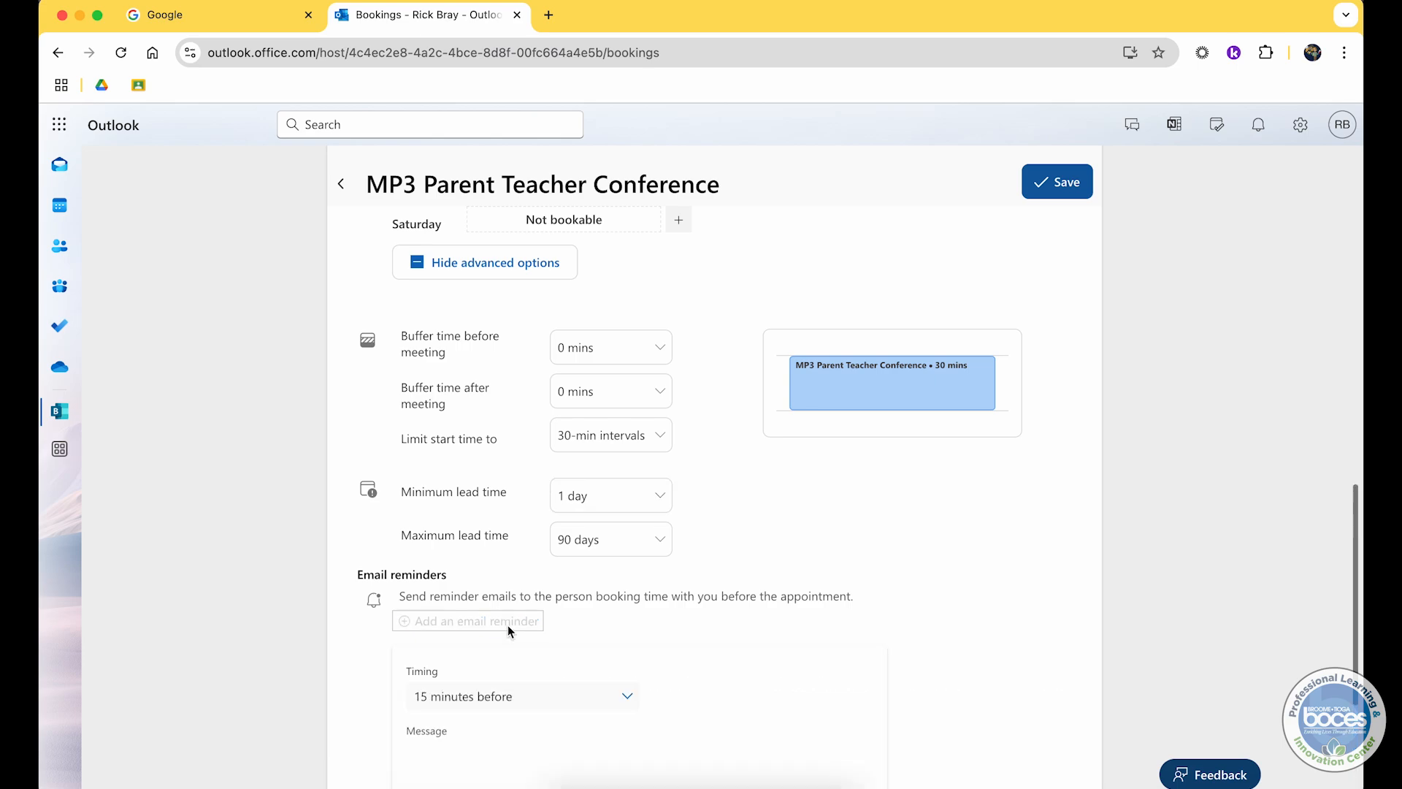
left_click(506, 557)
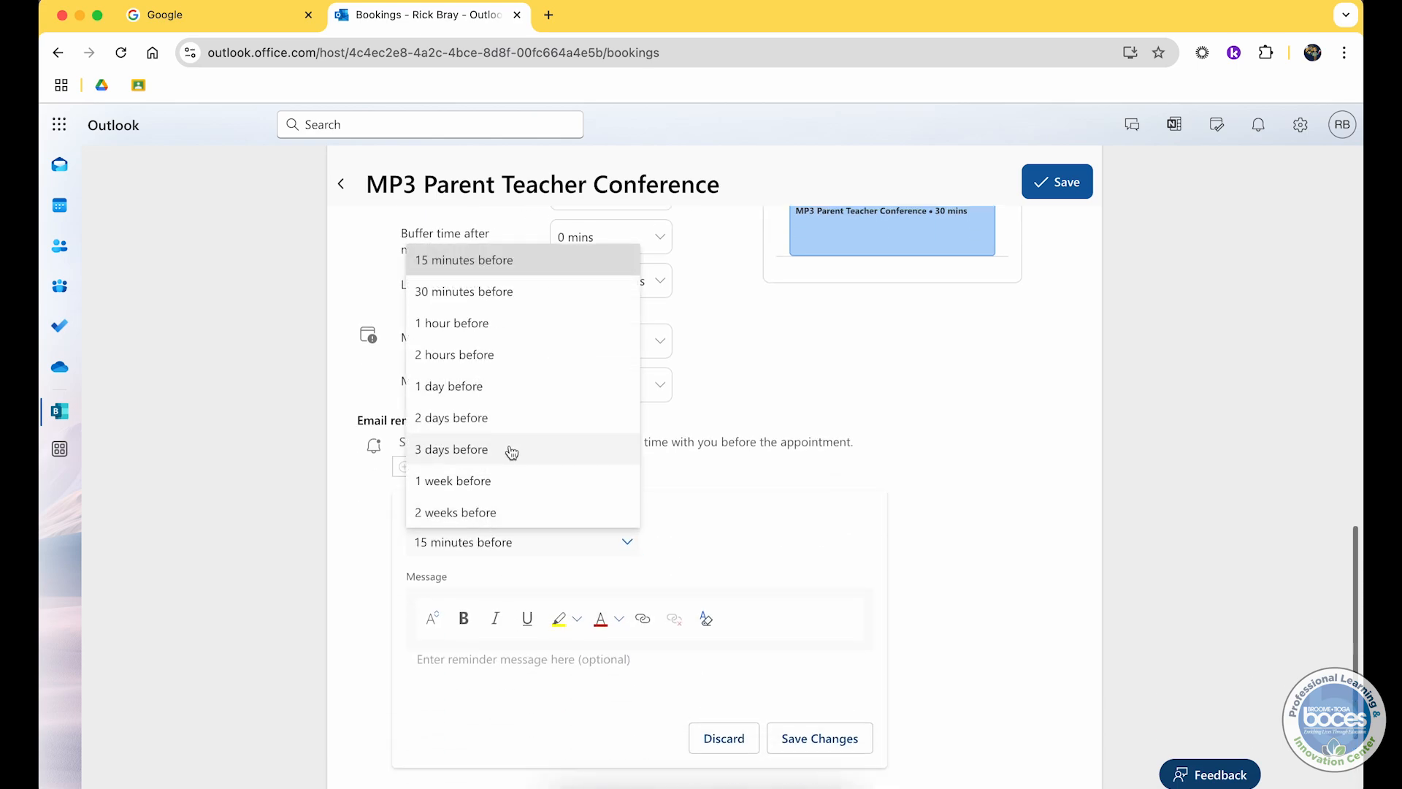
left_click(504, 386)
Step: Enter the reminder message "I look forward to seeing you tomorrow!" and save the reminder
left_click(488, 665)
type("I look ")
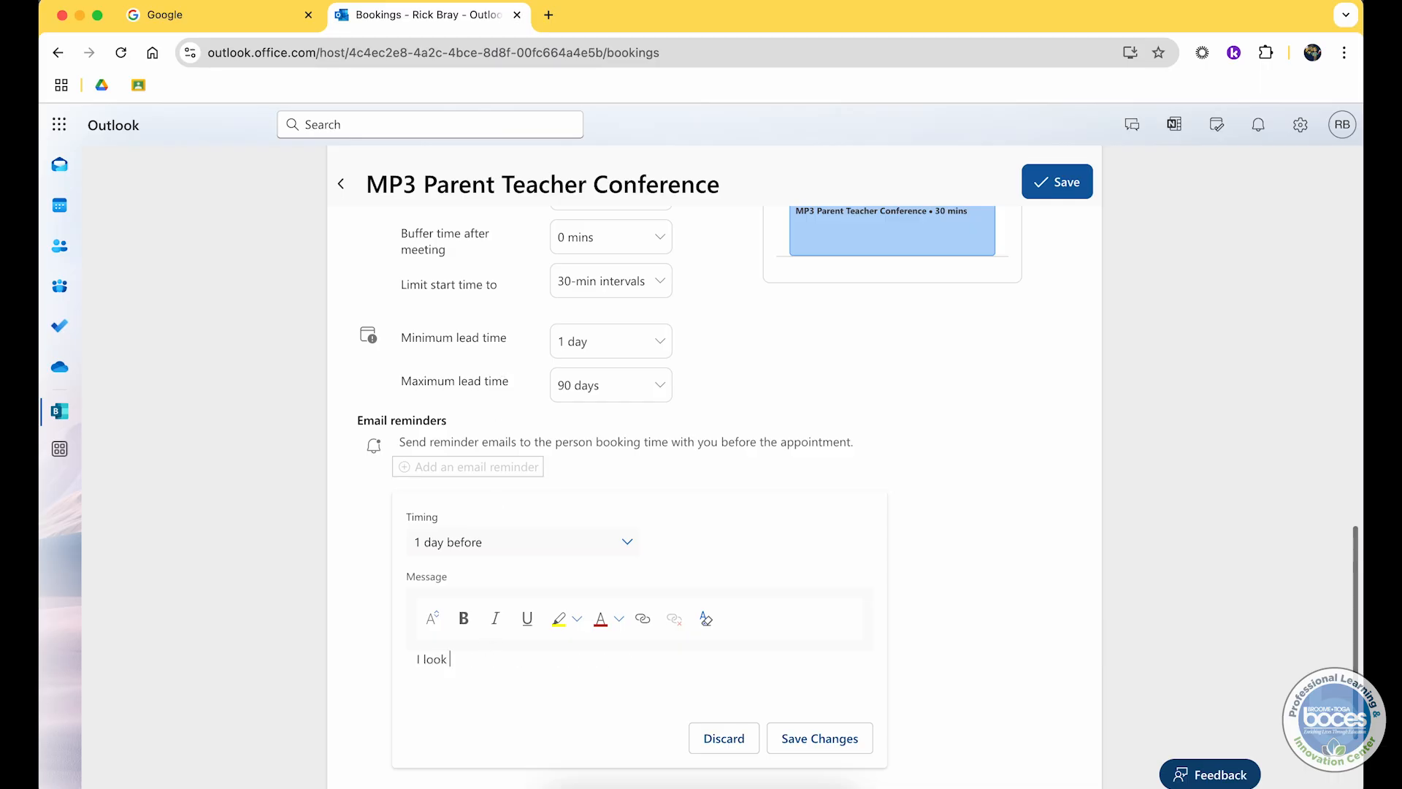
type("foward to seeing you tomorrow!")
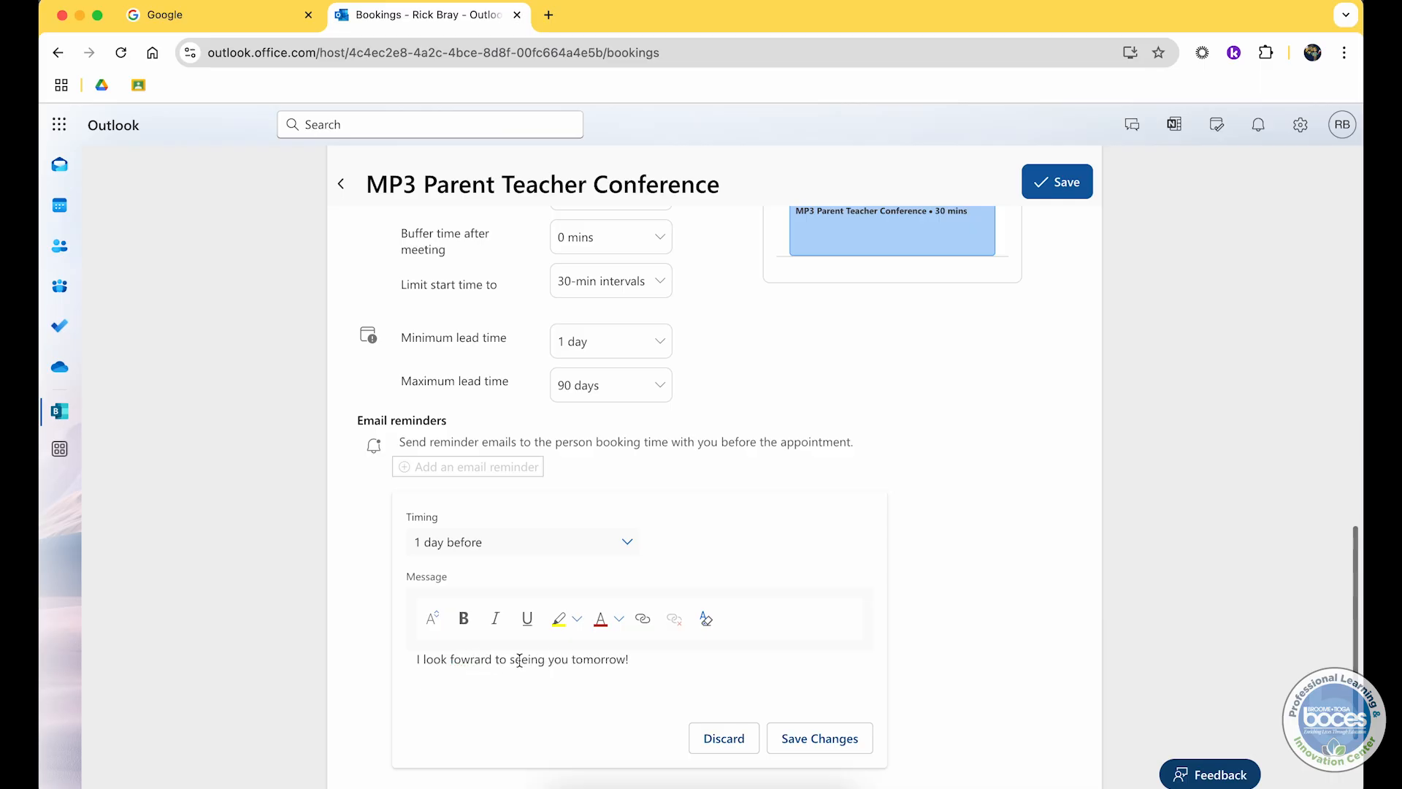
left_click(461, 661)
type("r")
left_click(792, 740)
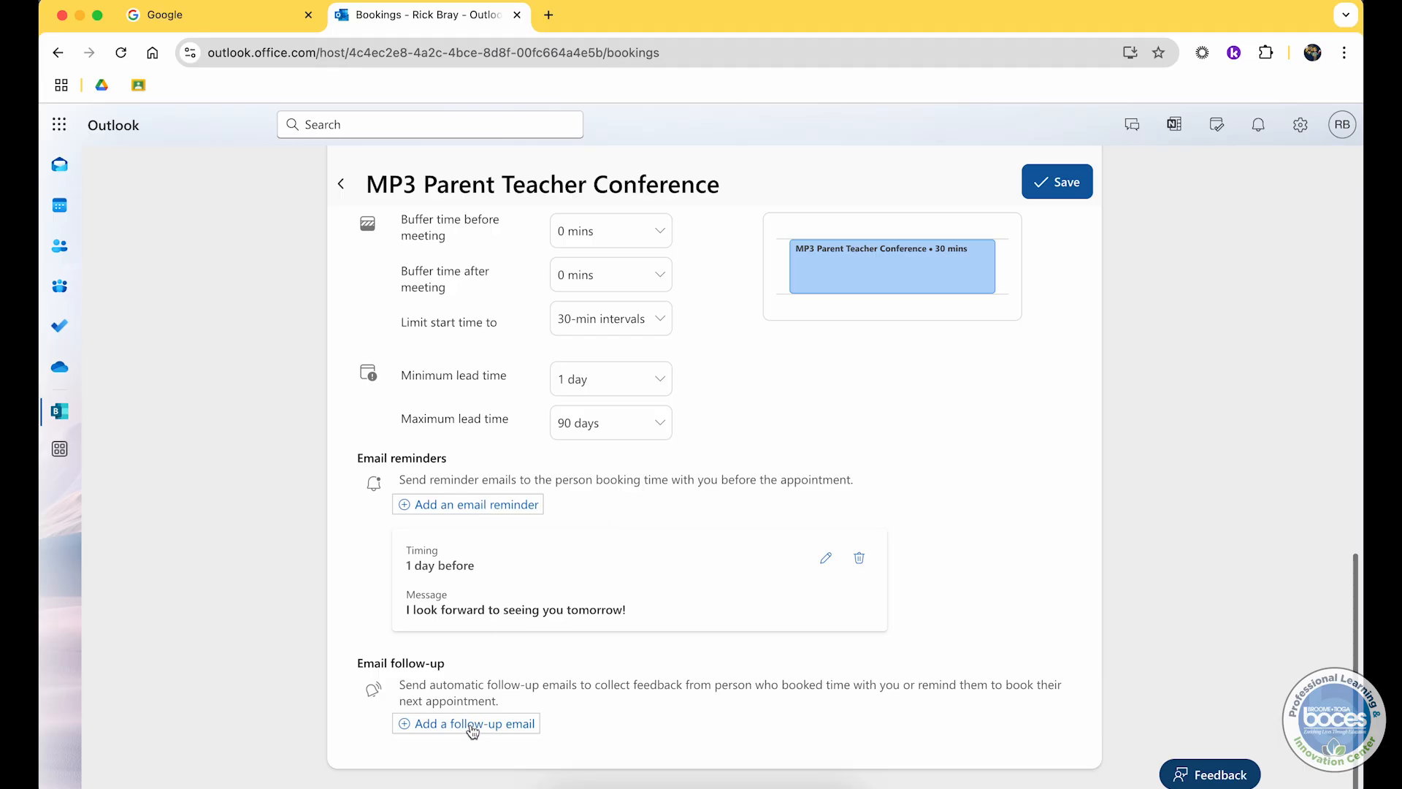
Step: Save the MP3 Parent Teacher Conference meeting type
scroll(474, 730, "up", 15)
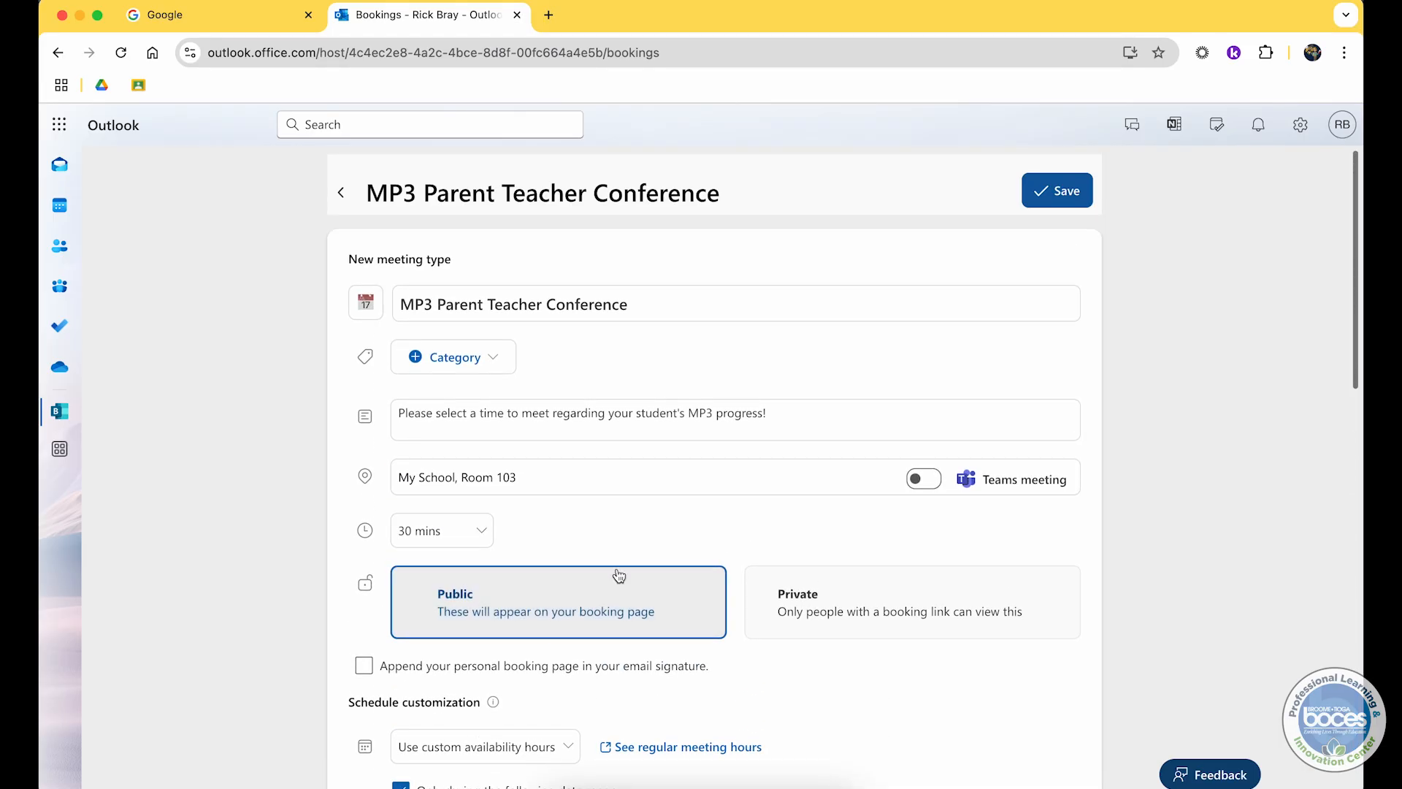
scroll(616, 576, "down", 15)
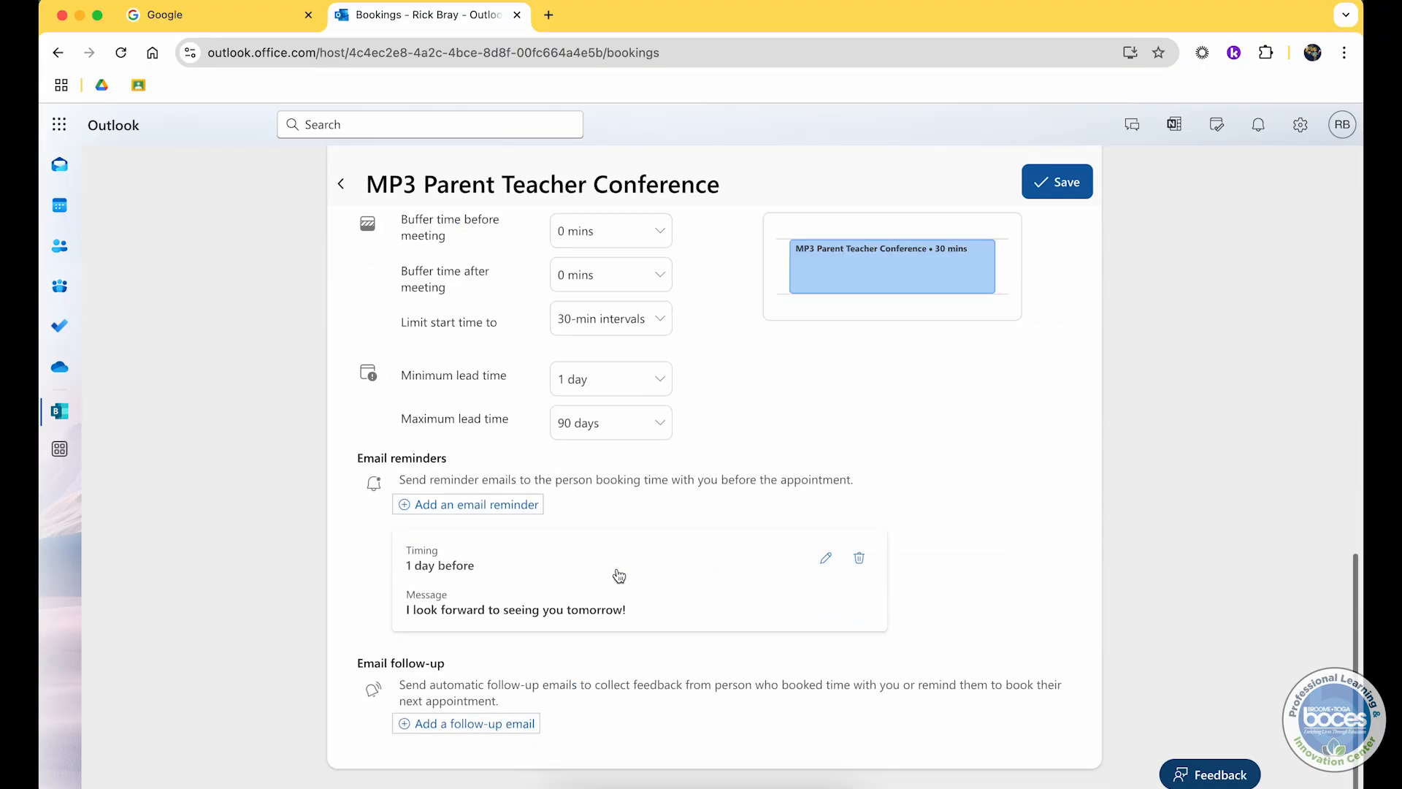
left_click(1080, 185)
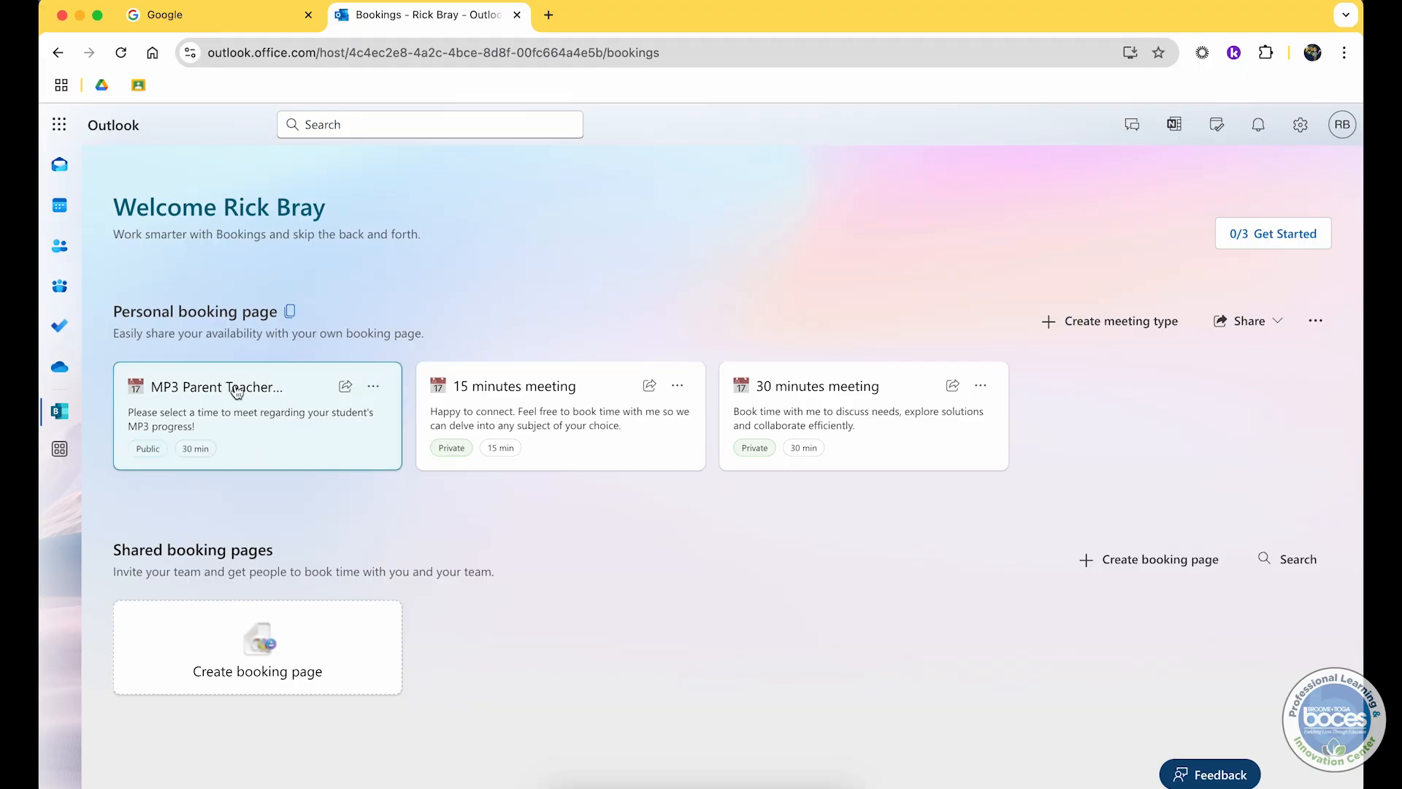
Step: Reopen the MP3 Parent Teacher Conference meeting type to review its settings and save it again
left_click(373, 389)
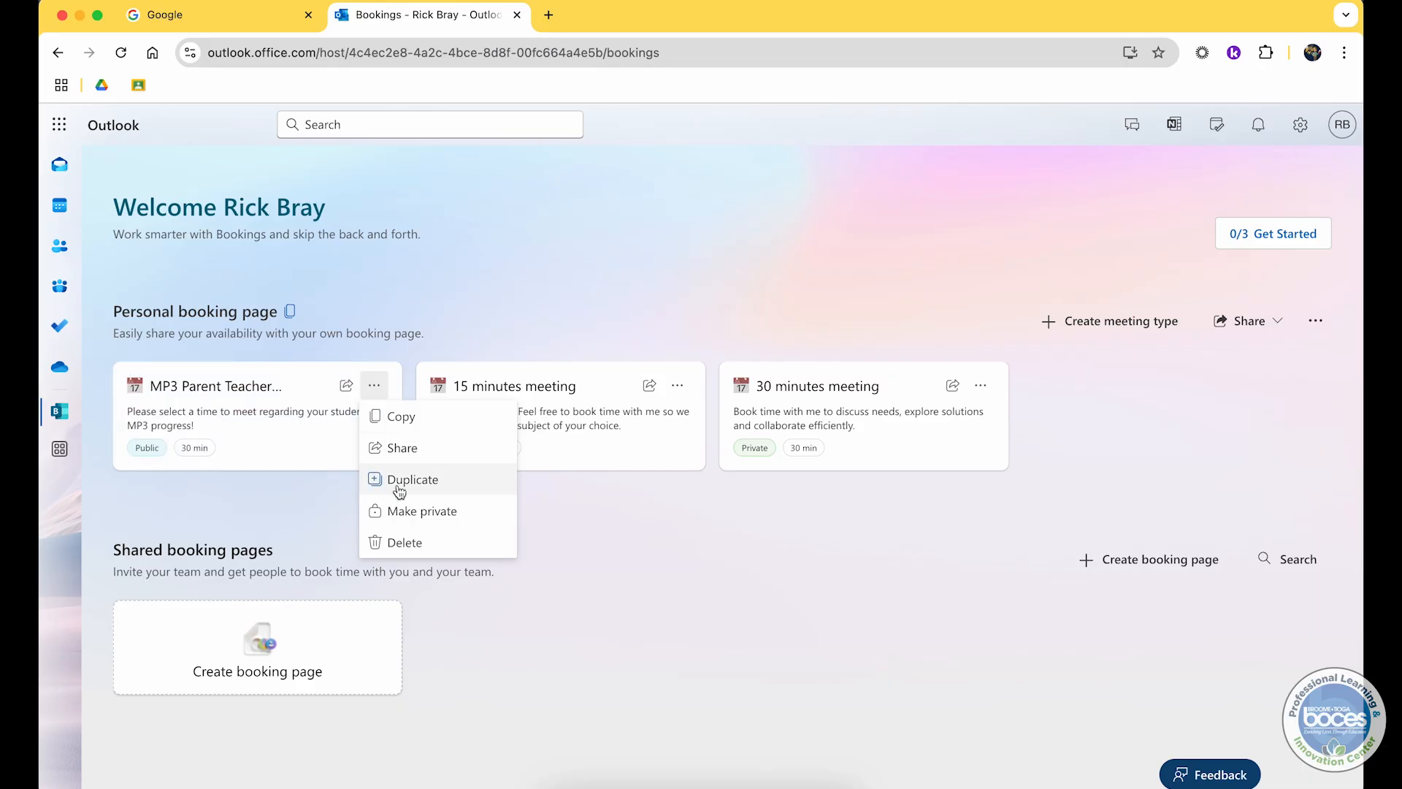
left_click(255, 438)
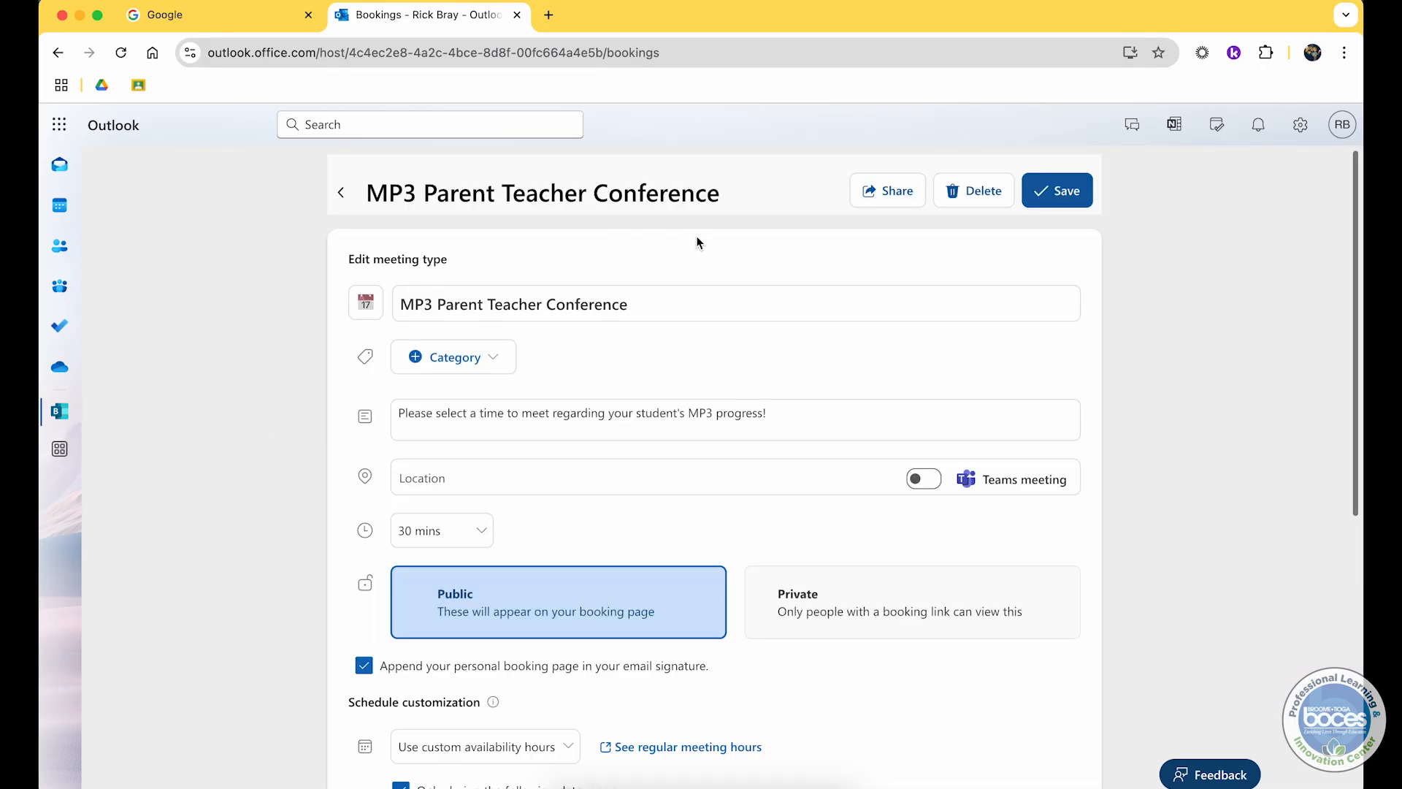
scroll(698, 242, "down", 10)
scroll(698, 243, "up", 10)
left_click(1027, 202)
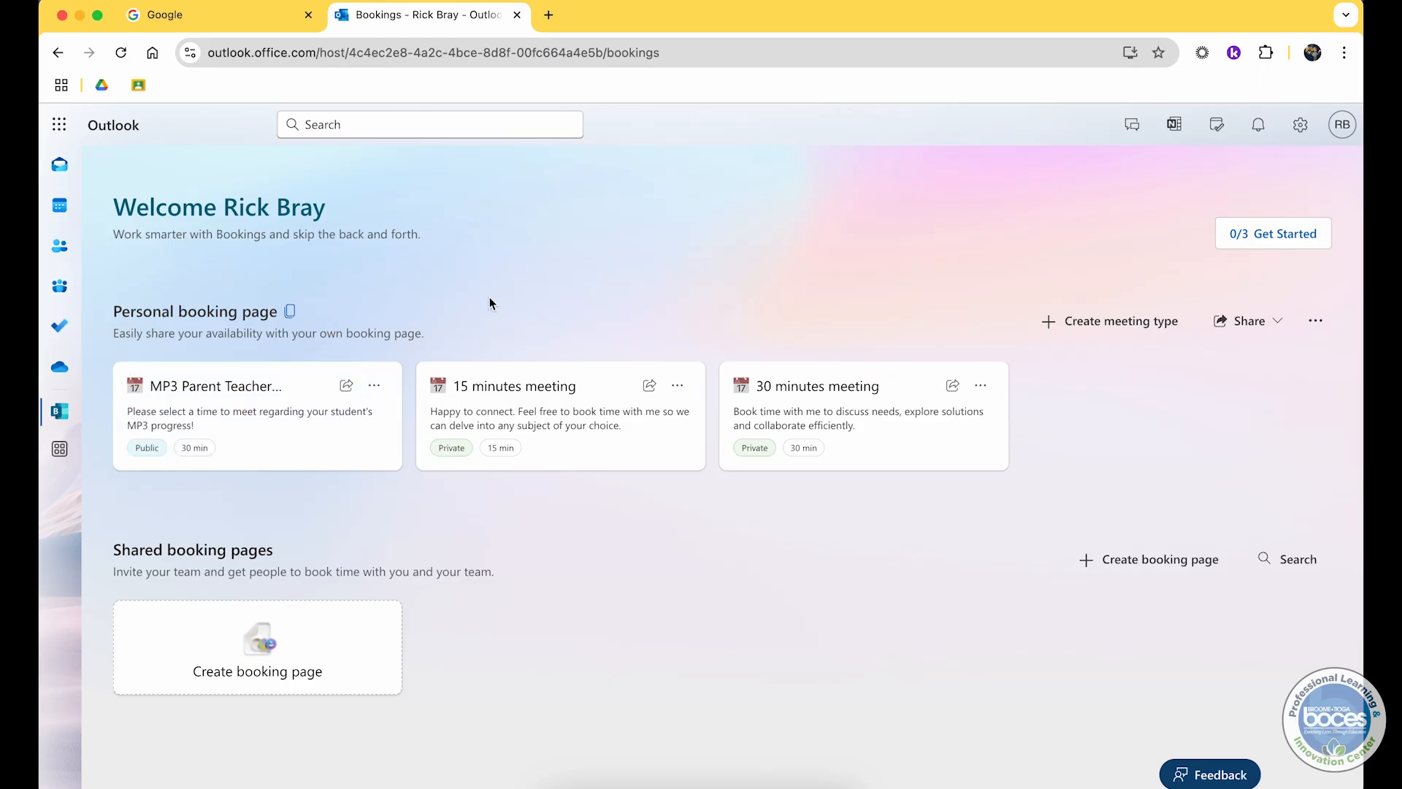
Step: Copy the link to the personal booking page
left_click(1263, 326)
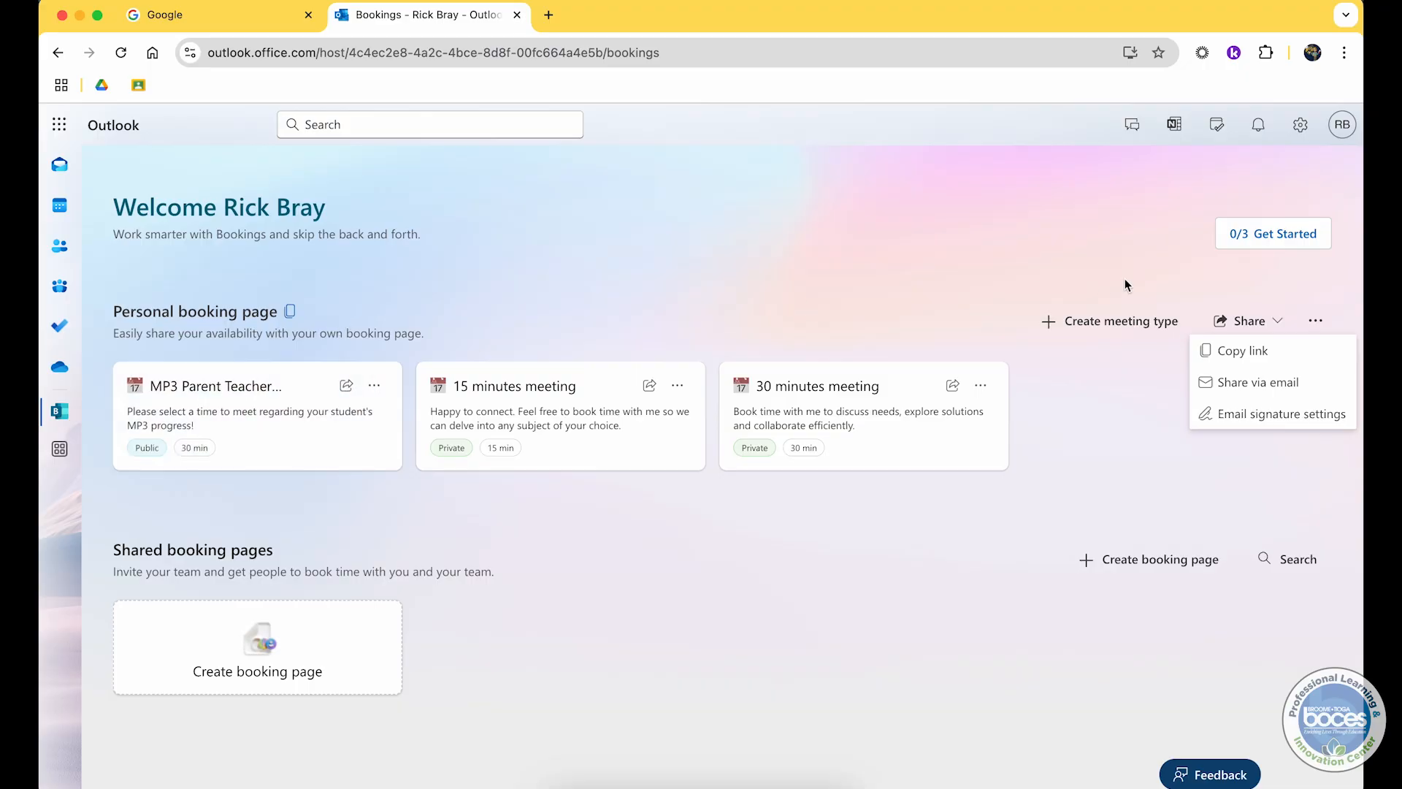
left_click(1252, 328)
left_click(1254, 330)
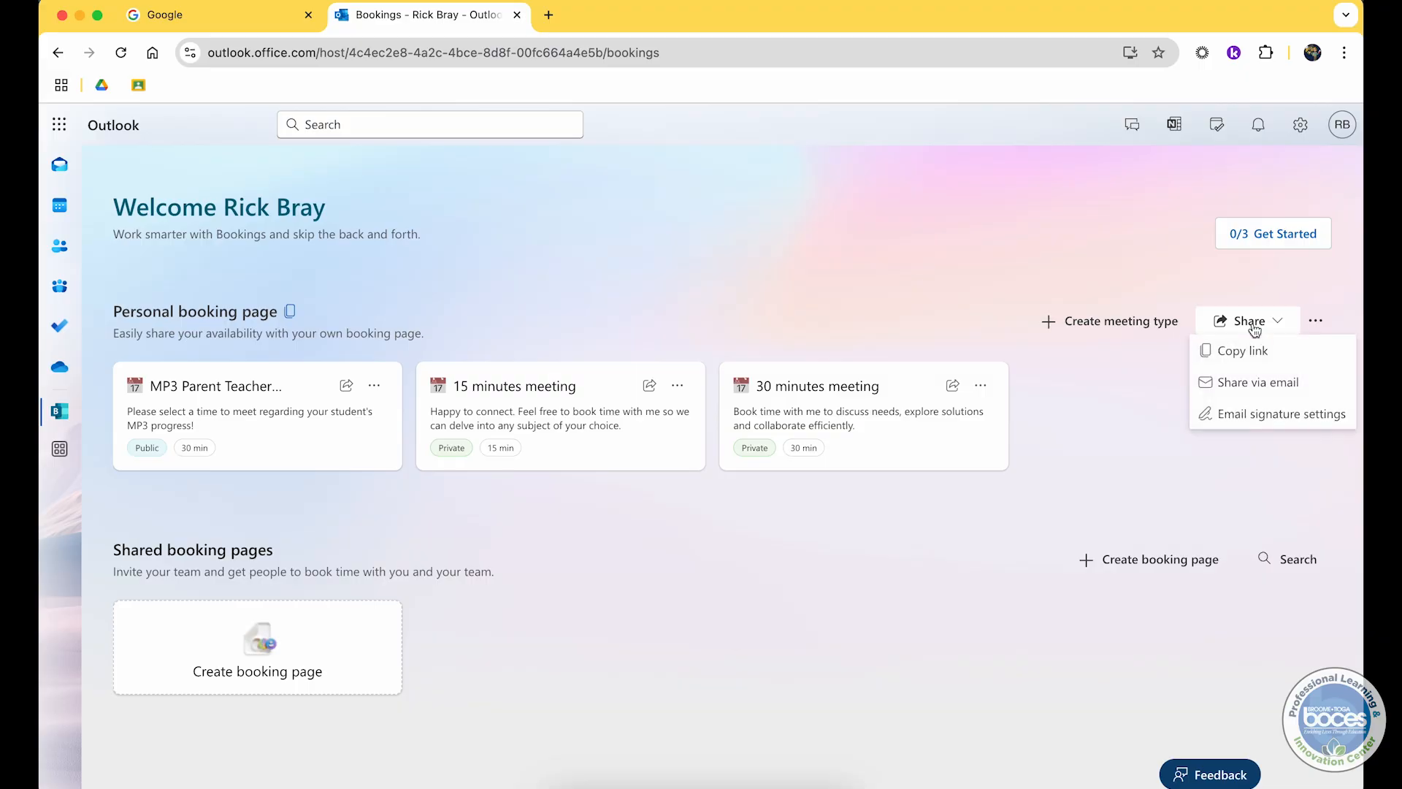
left_click(1255, 354)
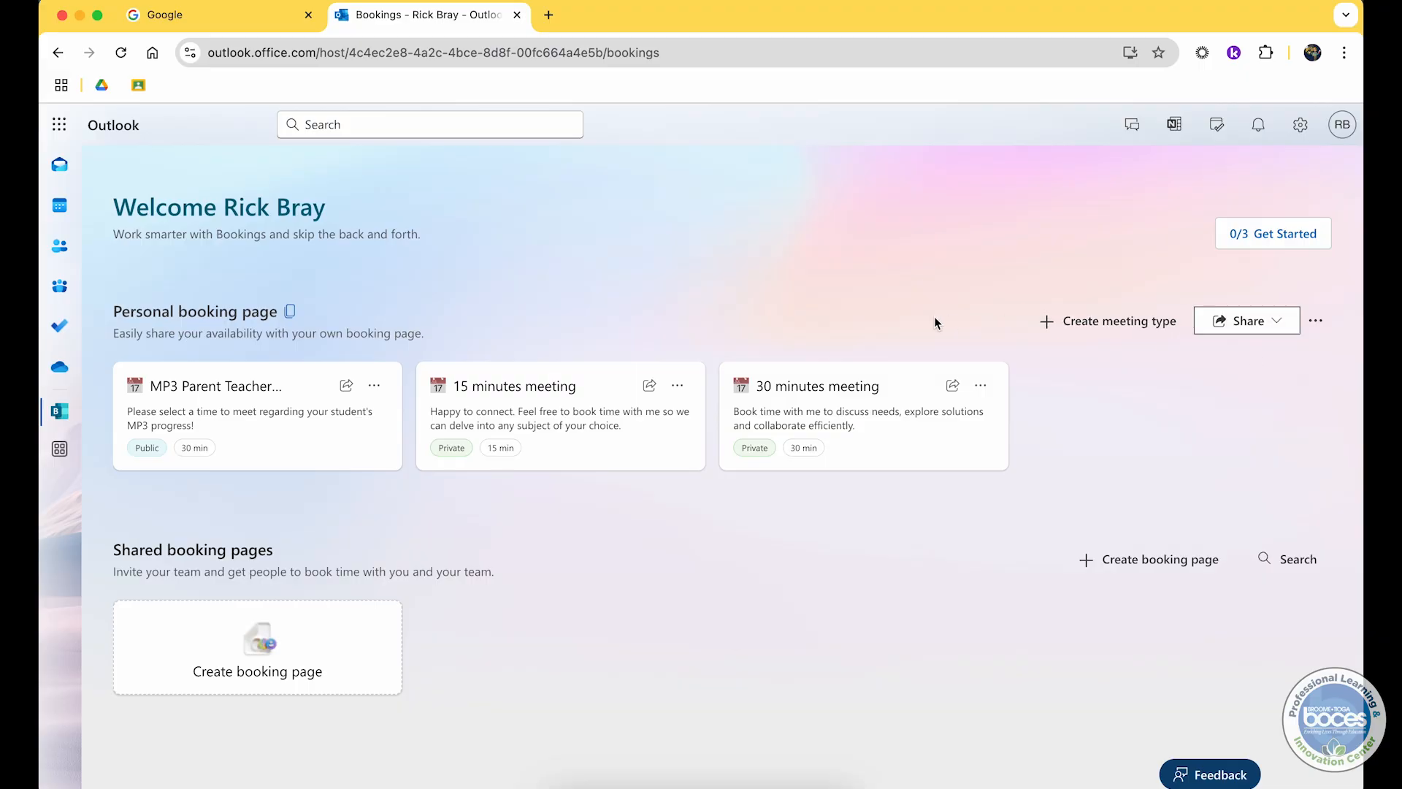
left_click(1249, 321)
left_click(1256, 354)
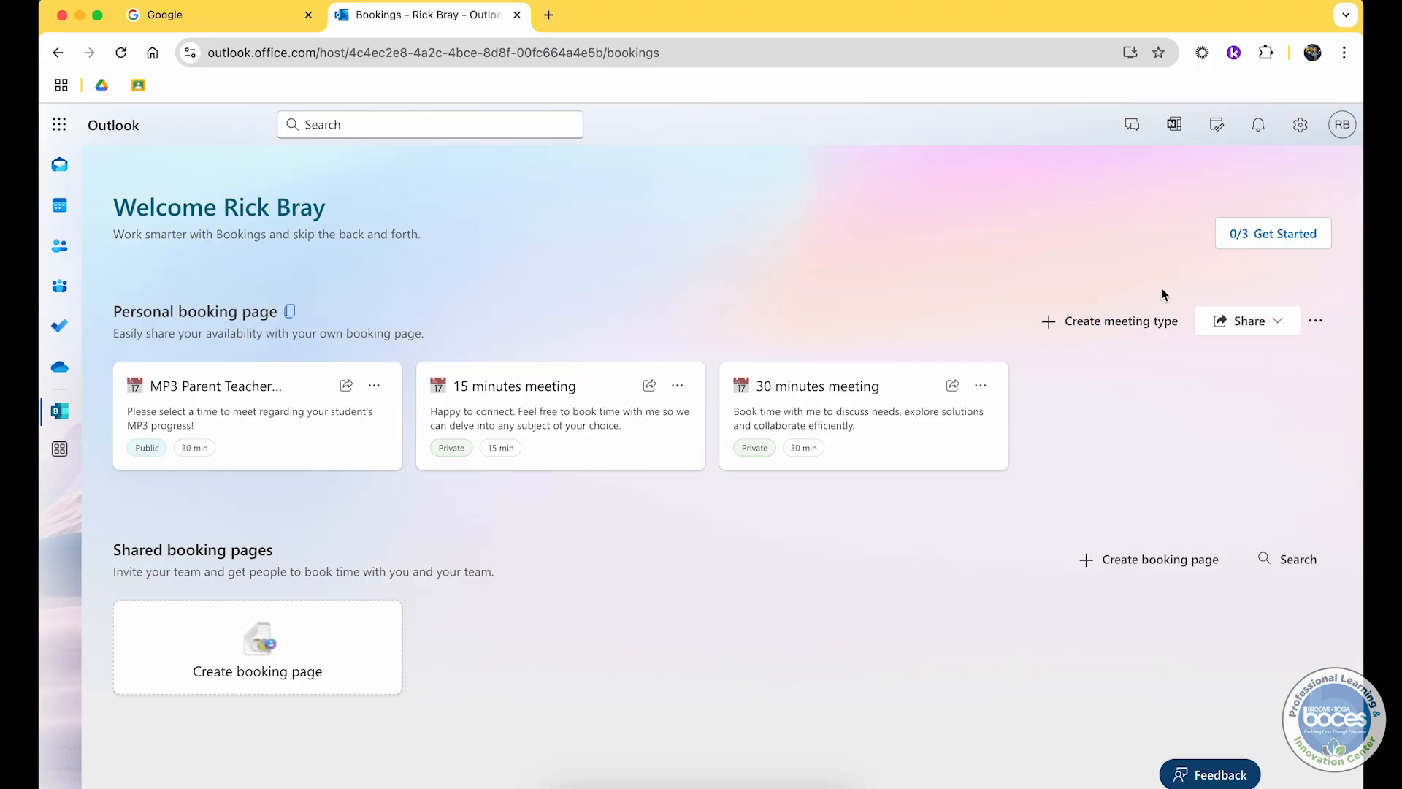
Step: Switch to another browser window and open the copied booking page link in a new tab
key("ctrl+Up")
left_click(560, 211)
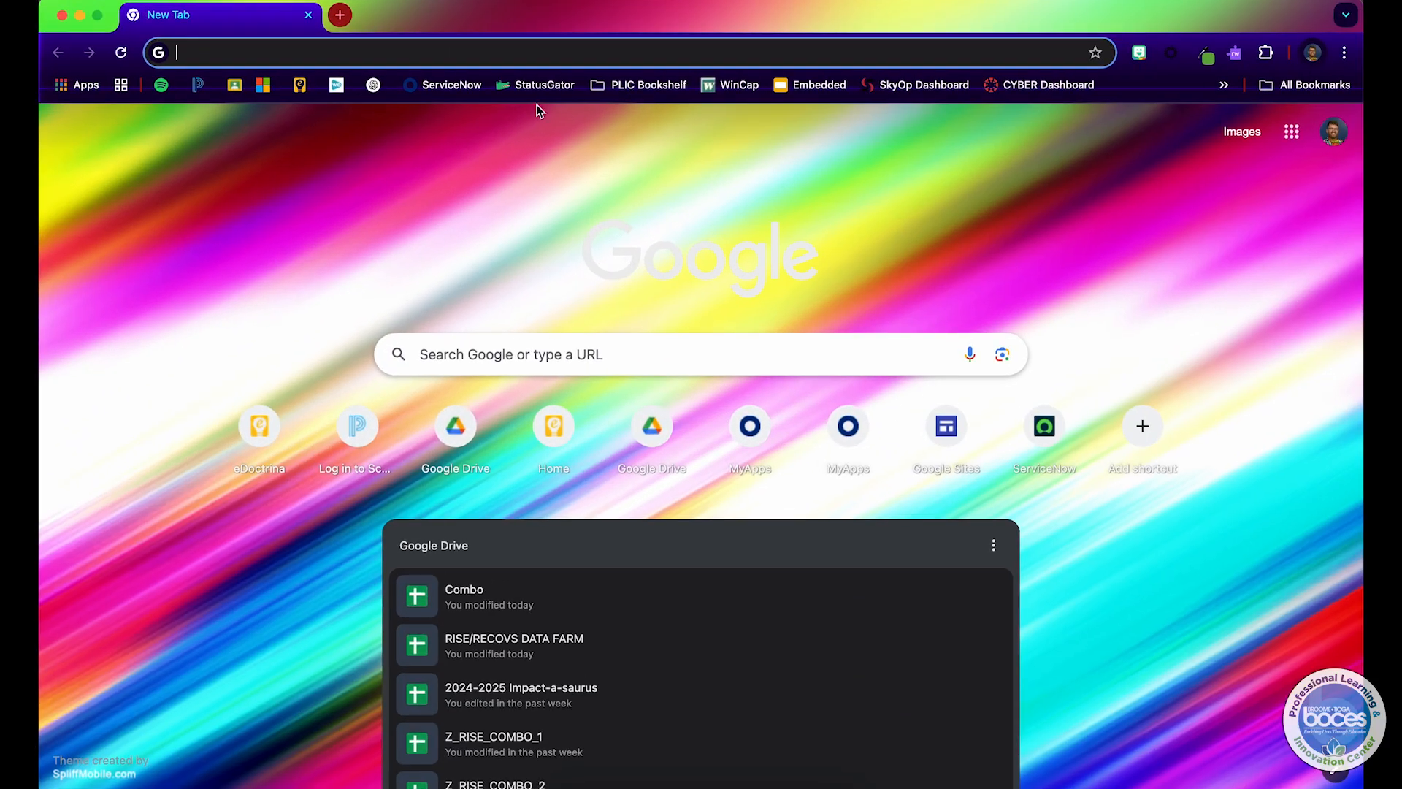
left_click(528, 57)
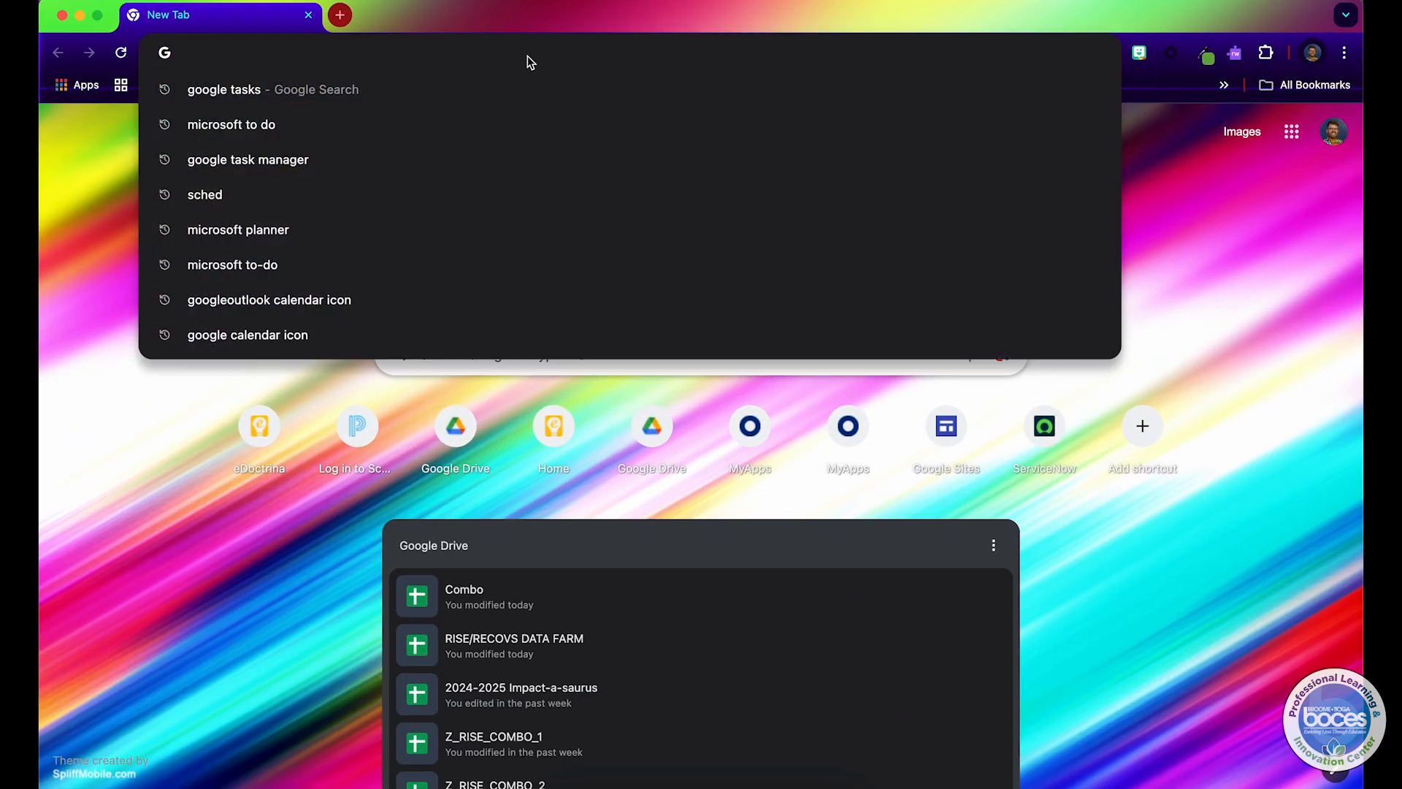
key("super+v")
key("Return")
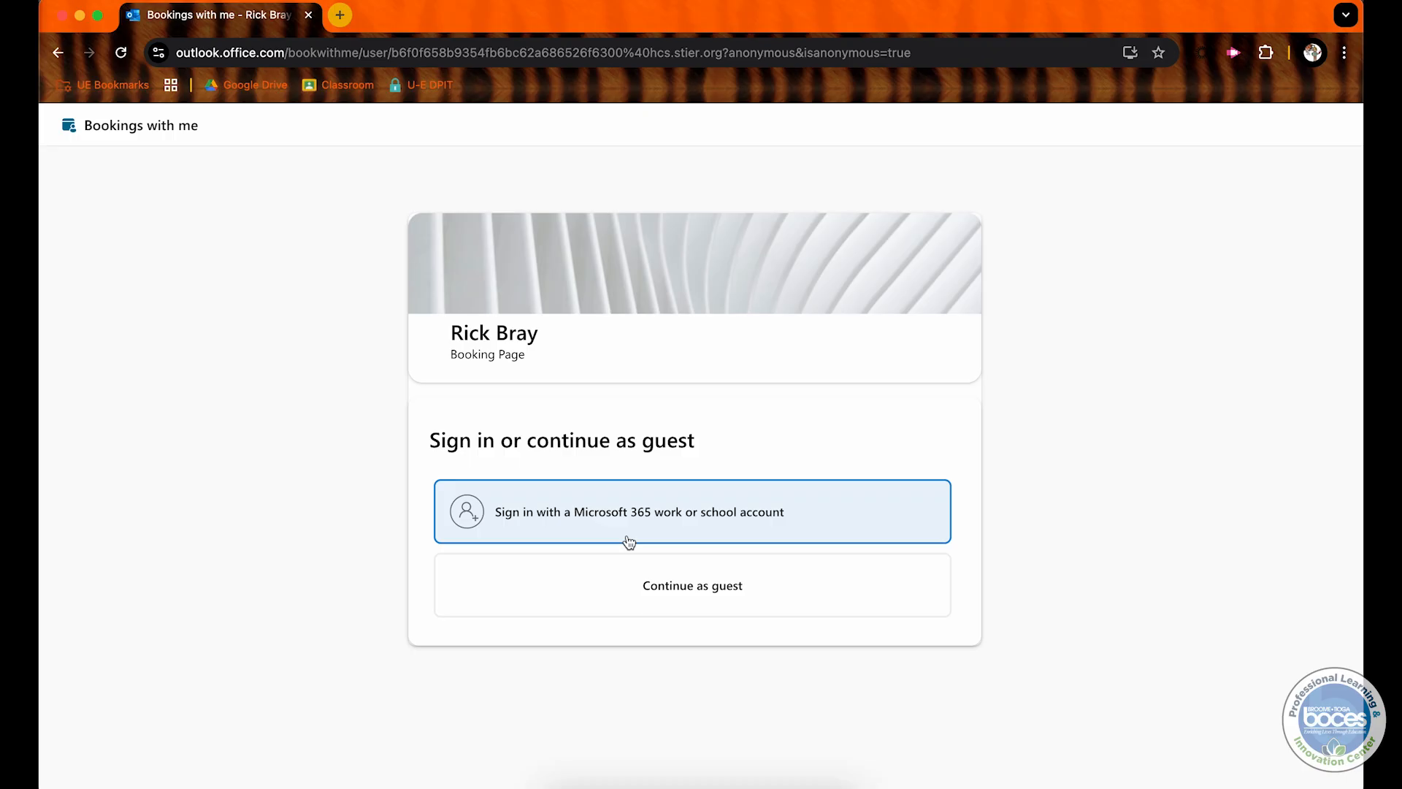
left_click(80, 15)
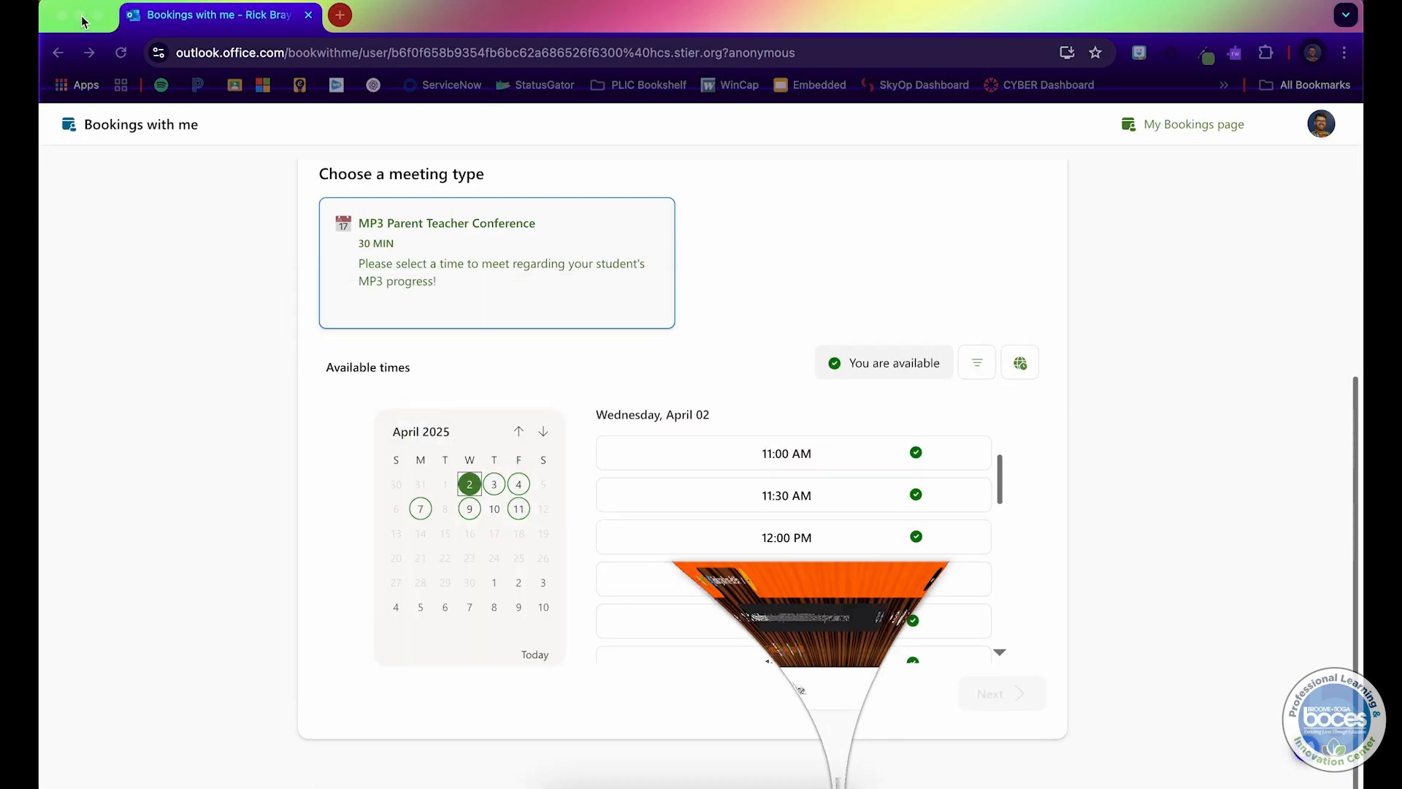
scroll(217, 233, "up", 5)
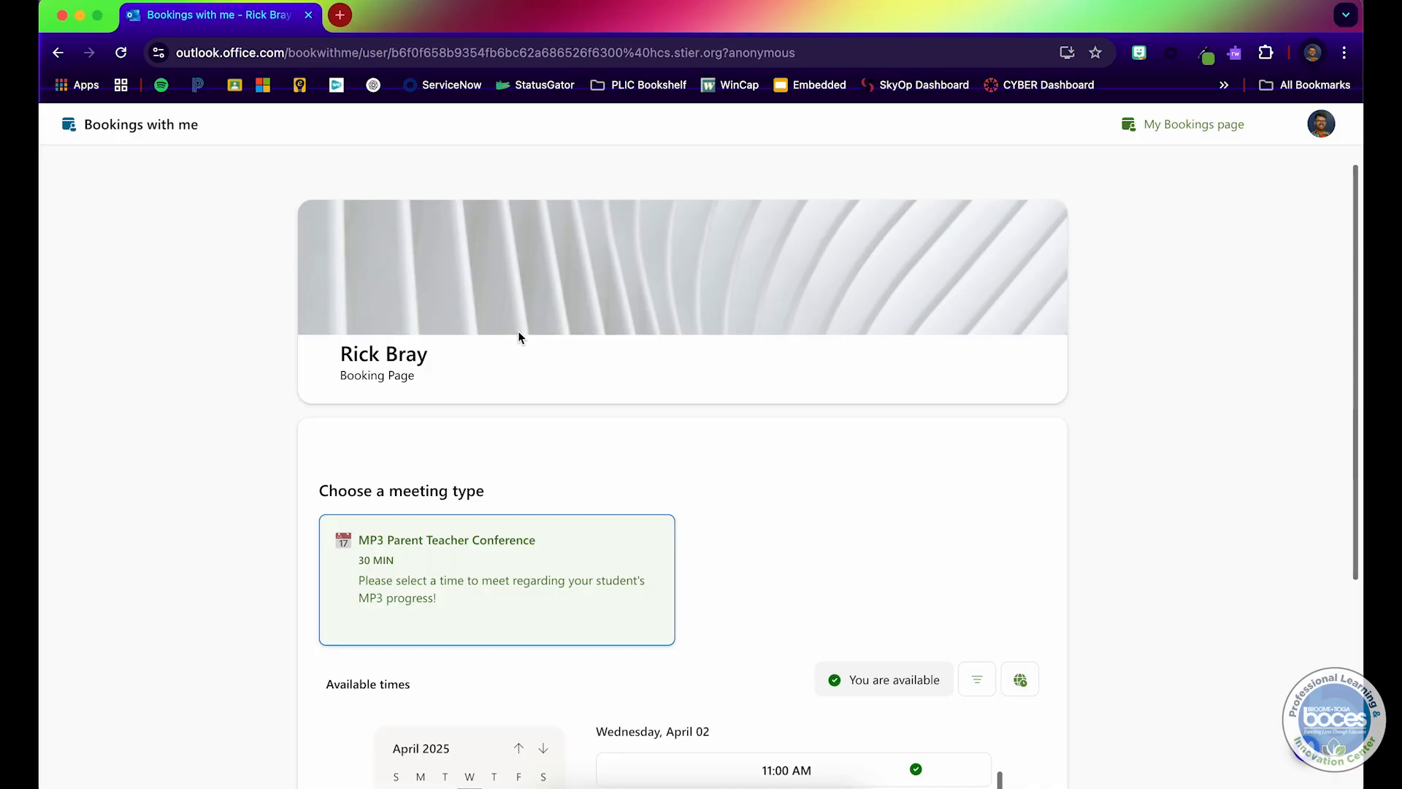
key("ctrl+Up")
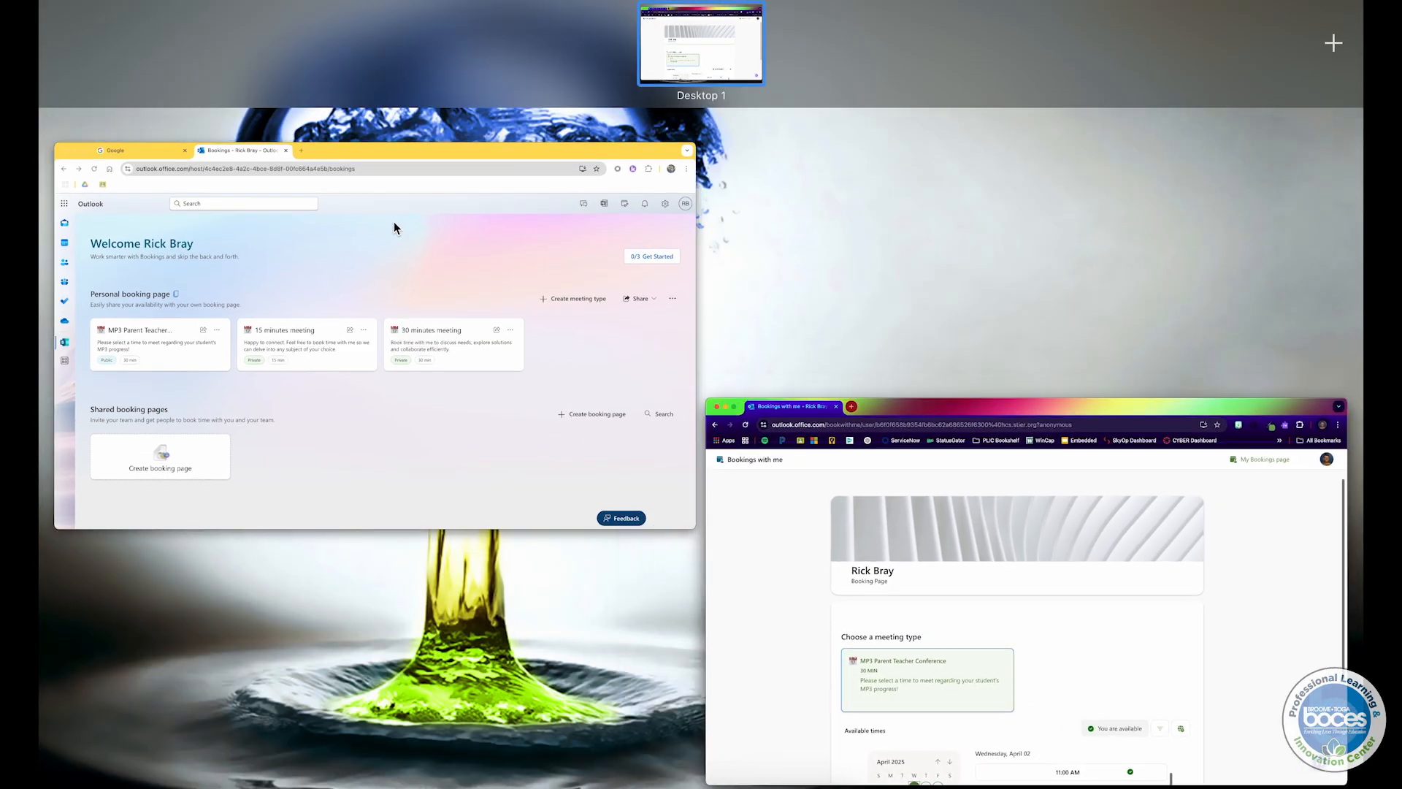
left_click(393, 222)
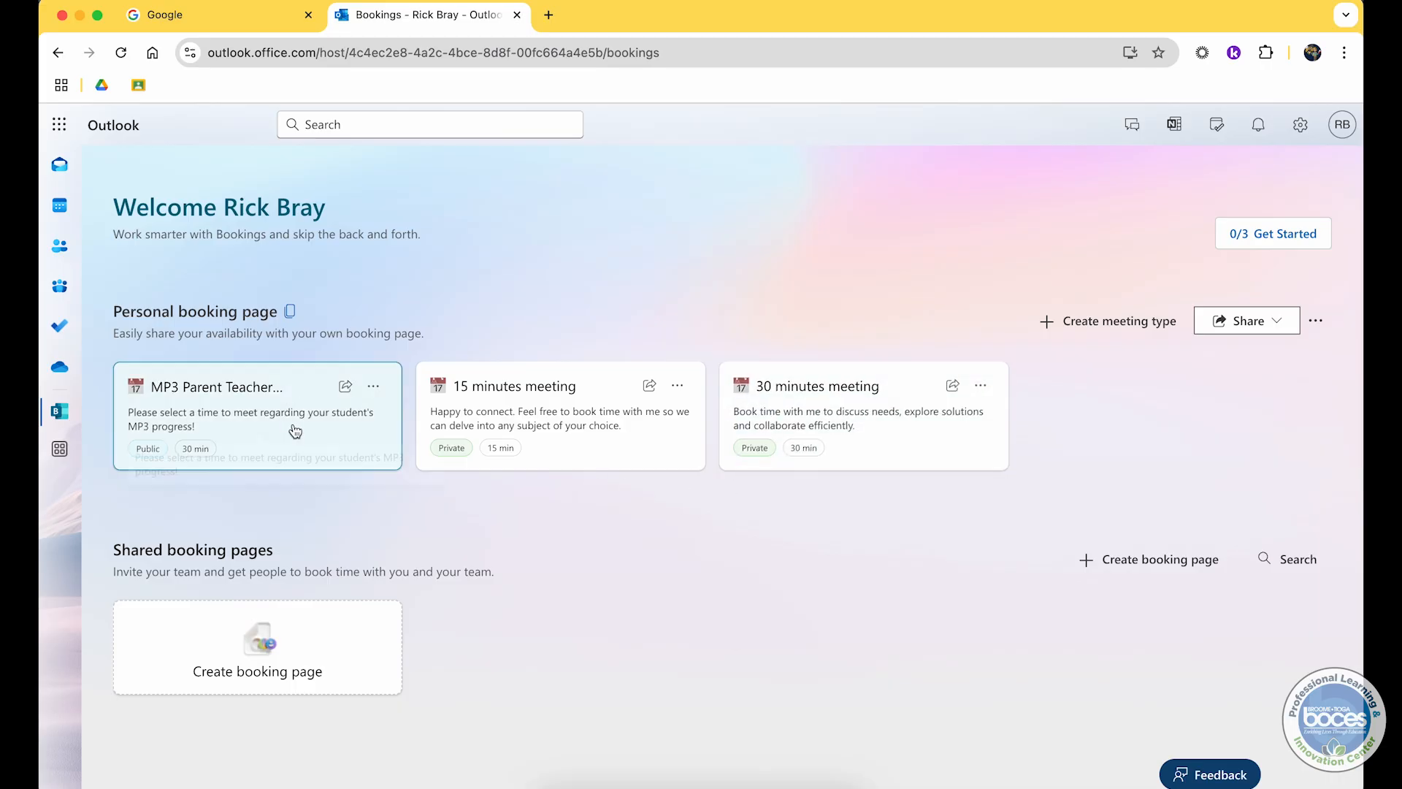
key("ctrl+Up")
left_click(387, 320)
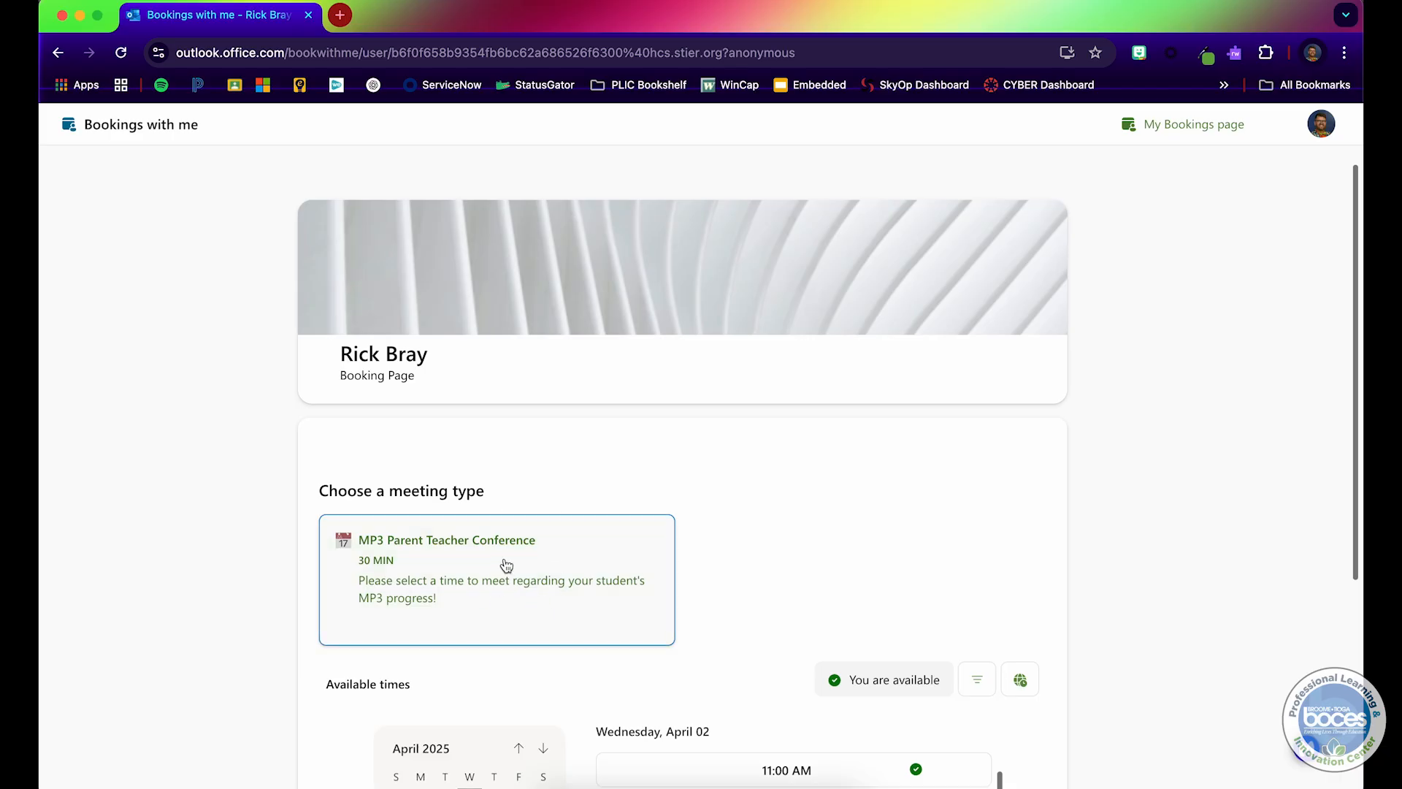
scroll(506, 566, "down", 4)
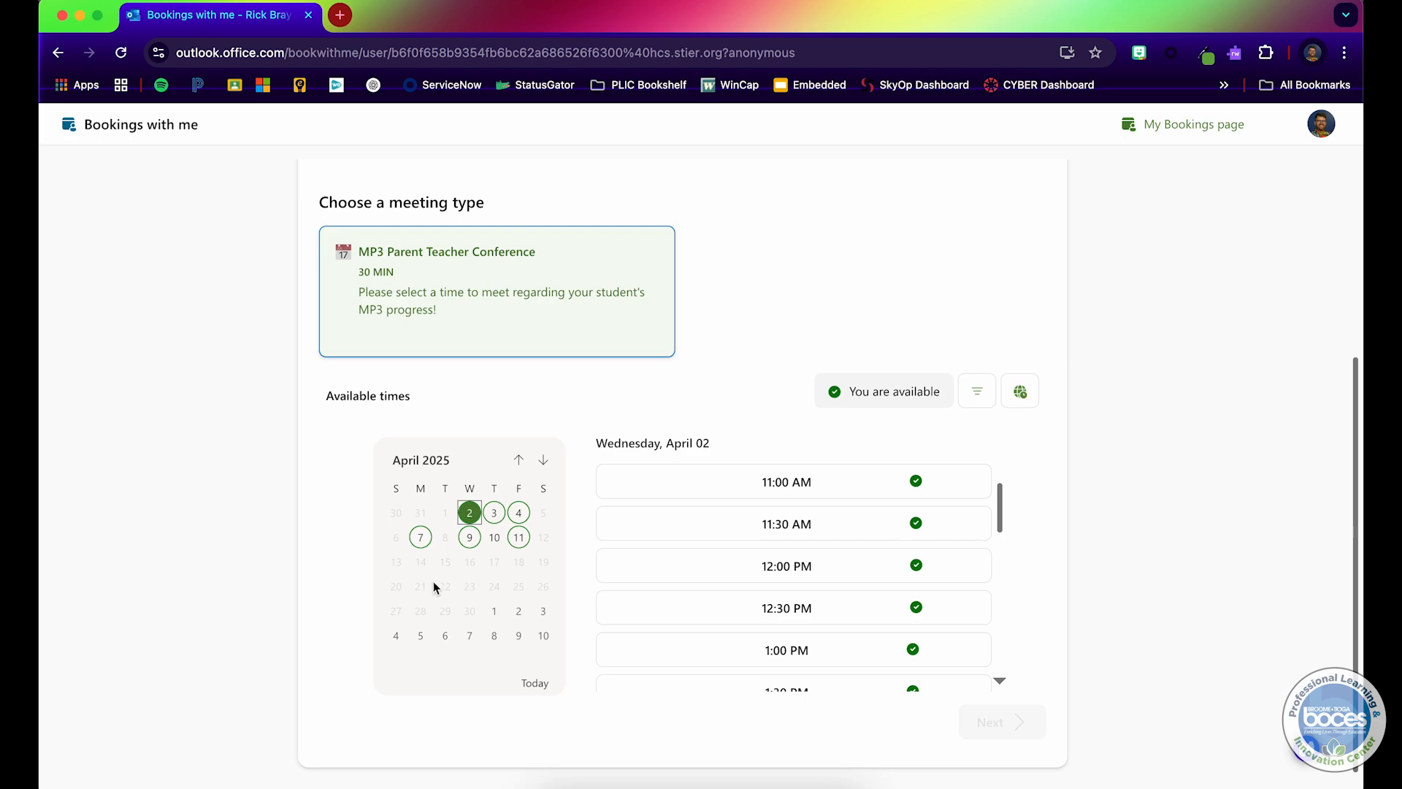
Step: Browse the public booking calendar's available dates and time slots for the conference across March to May 2025
left_click(519, 612)
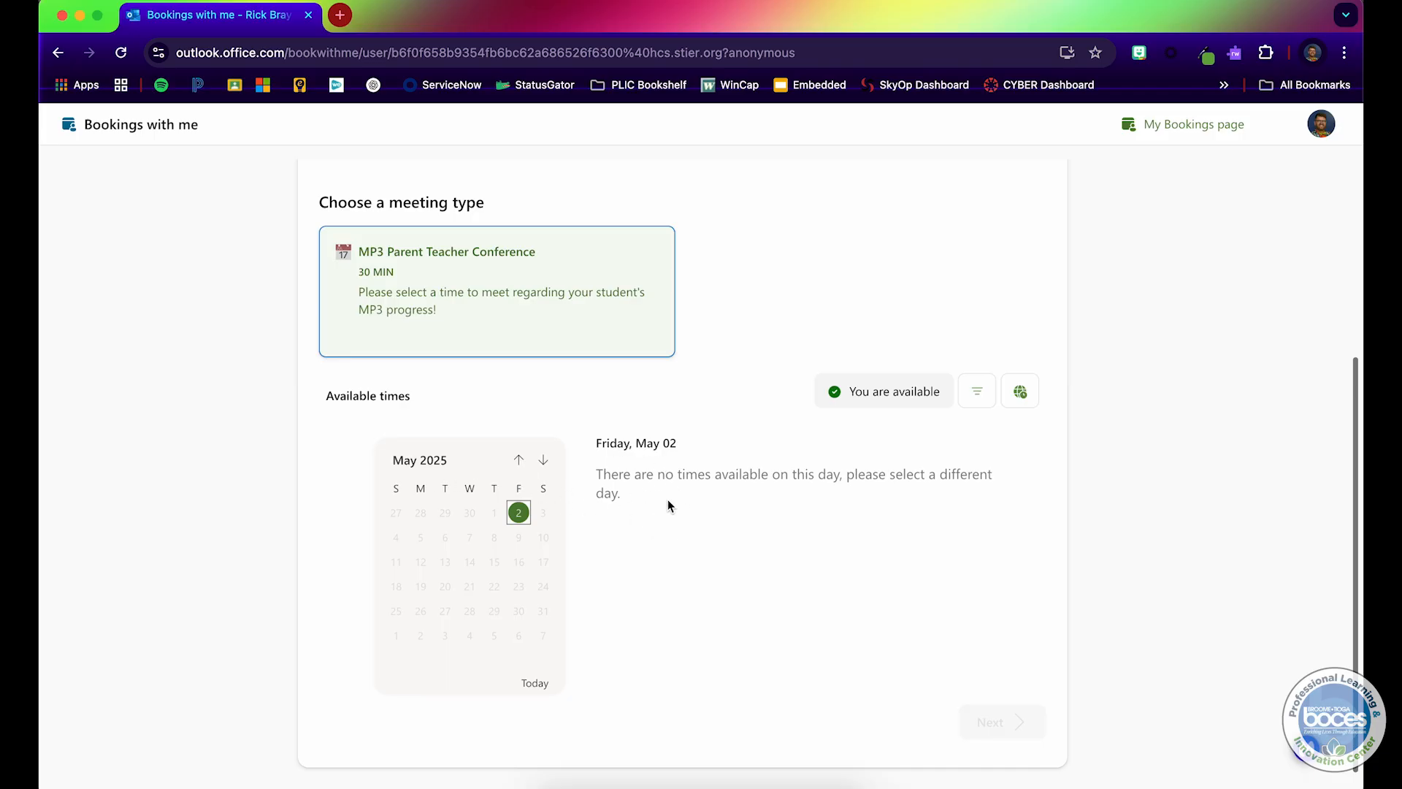
left_click(519, 459)
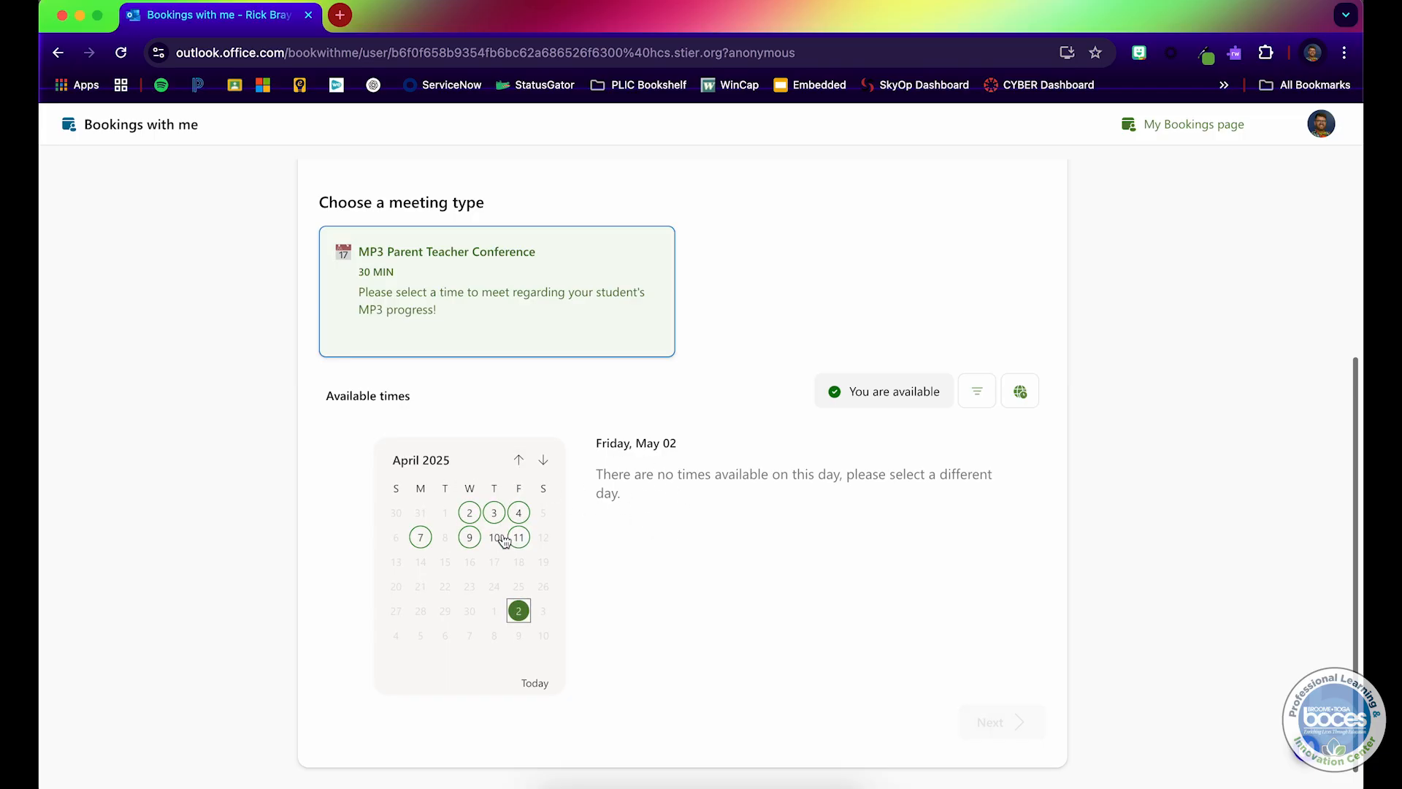
left_click(518, 460)
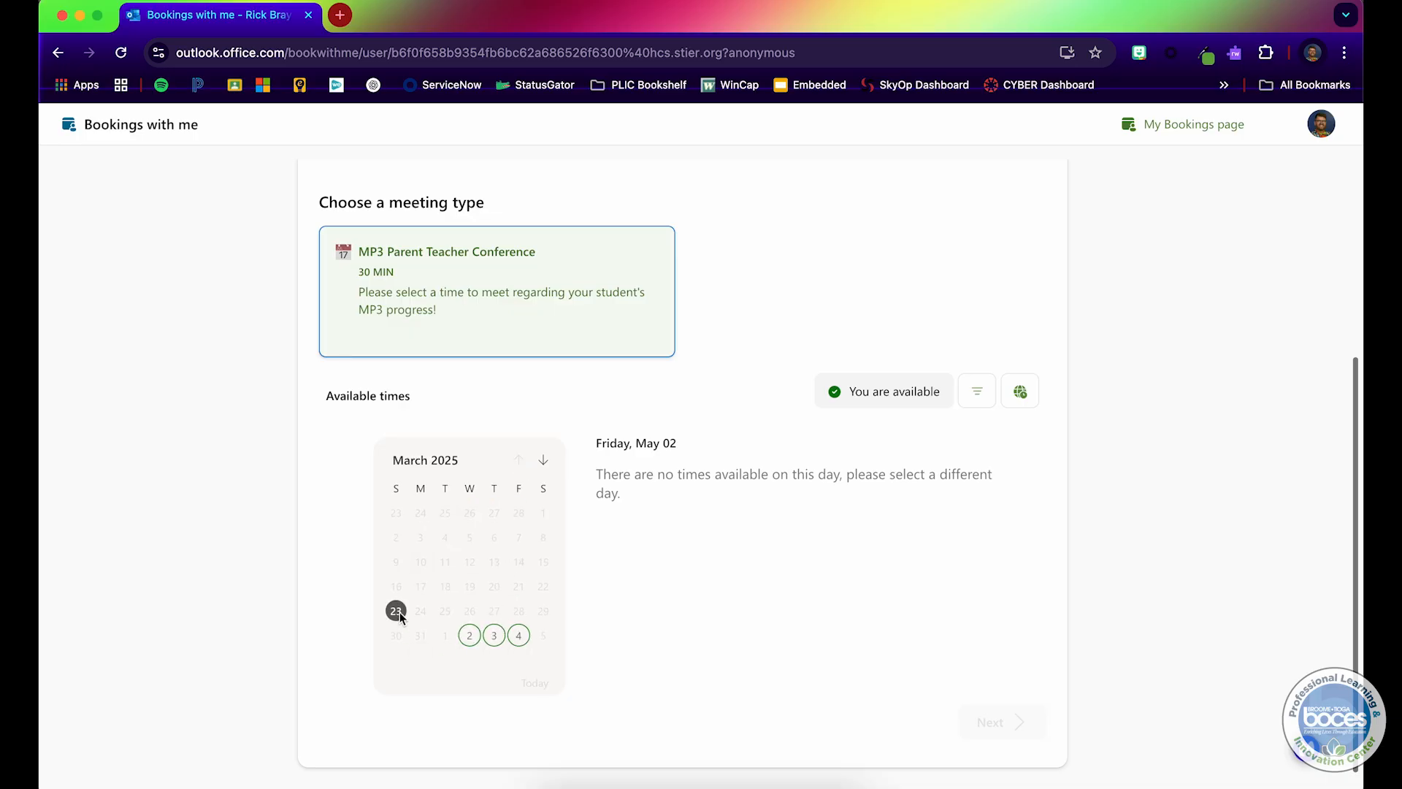
left_click(469, 635)
scroll(643, 526, "down", 8)
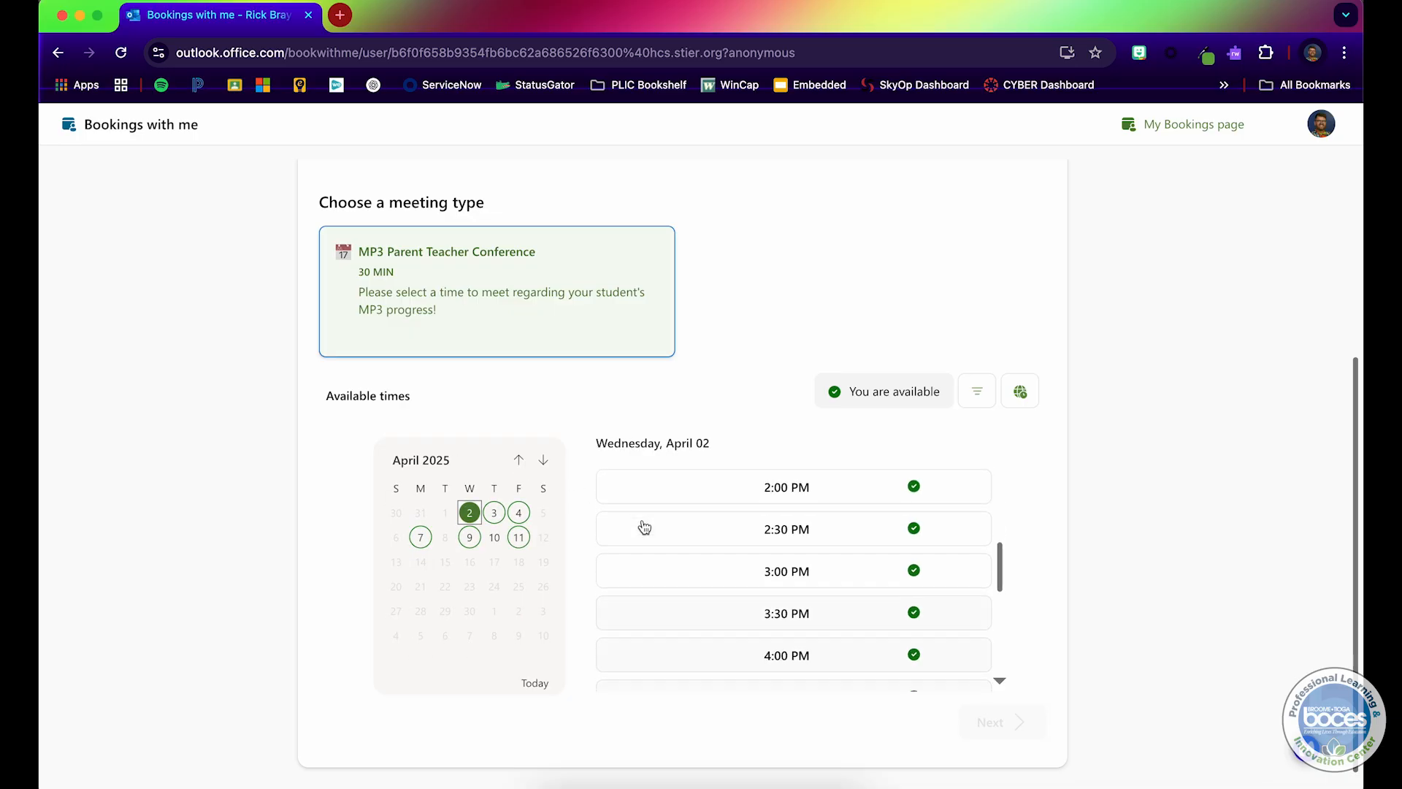
scroll(644, 526, "up", 8)
scroll(644, 526, "down", 8)
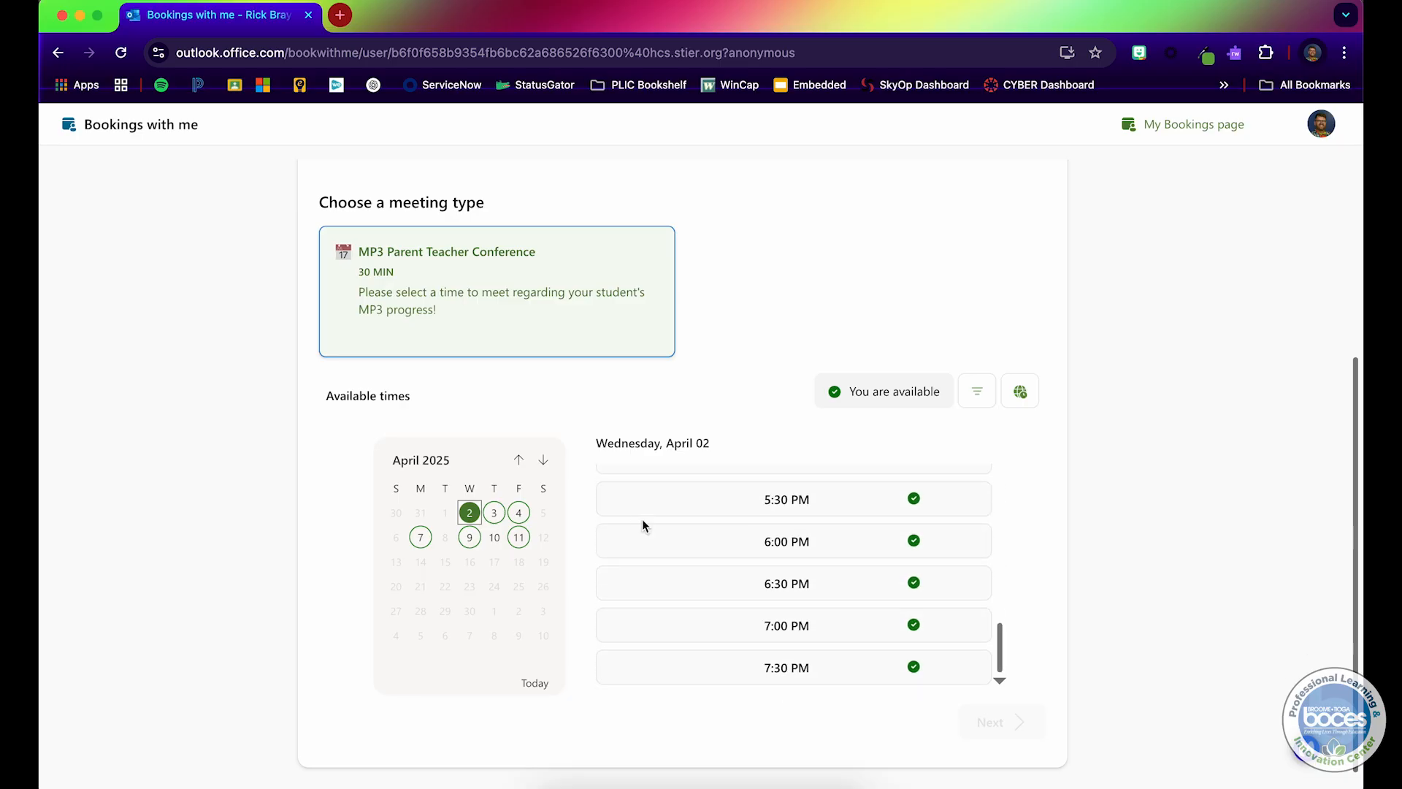
Step: Choose Monday, April 7 at 1:00 PM on the booking page and continue to the booking form
left_click(420, 537)
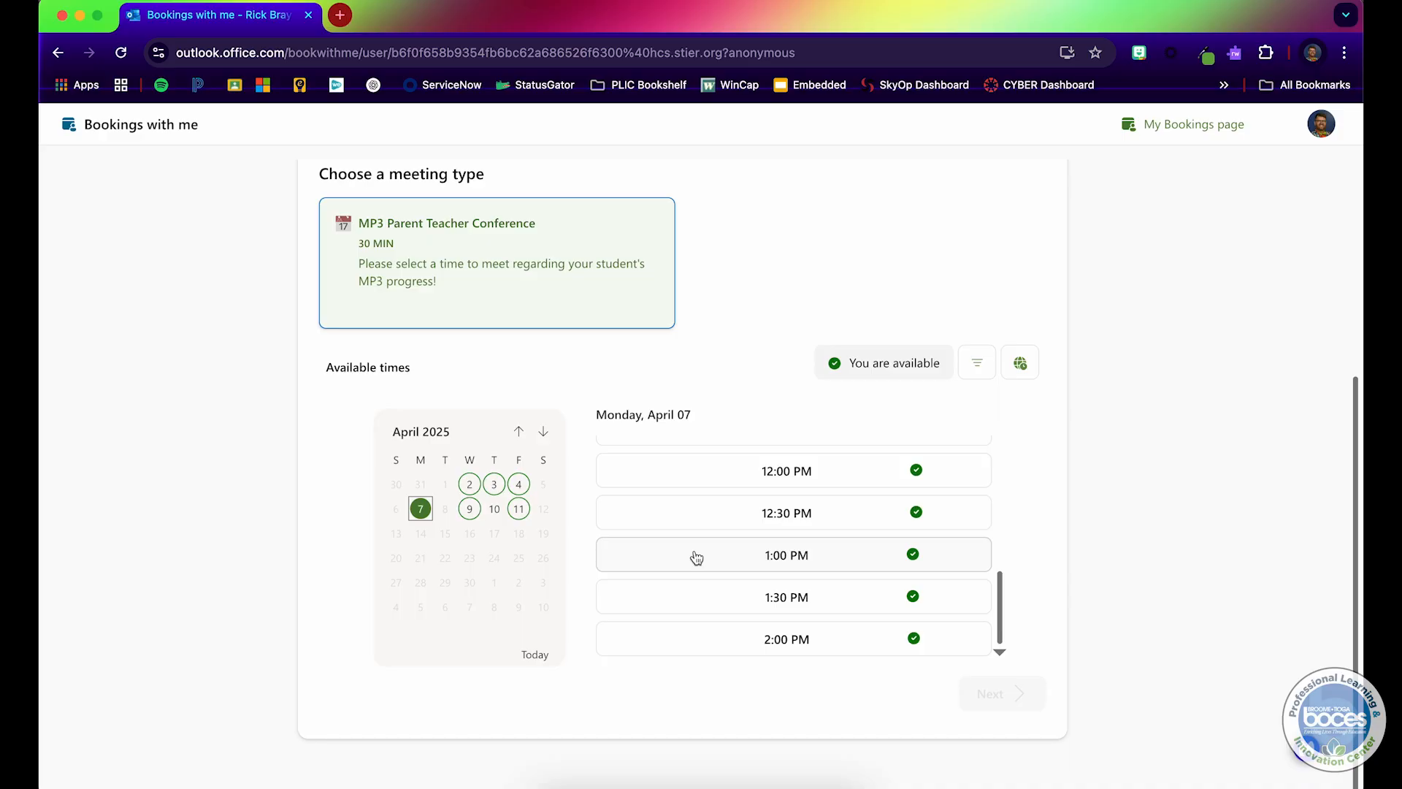
left_click(696, 559)
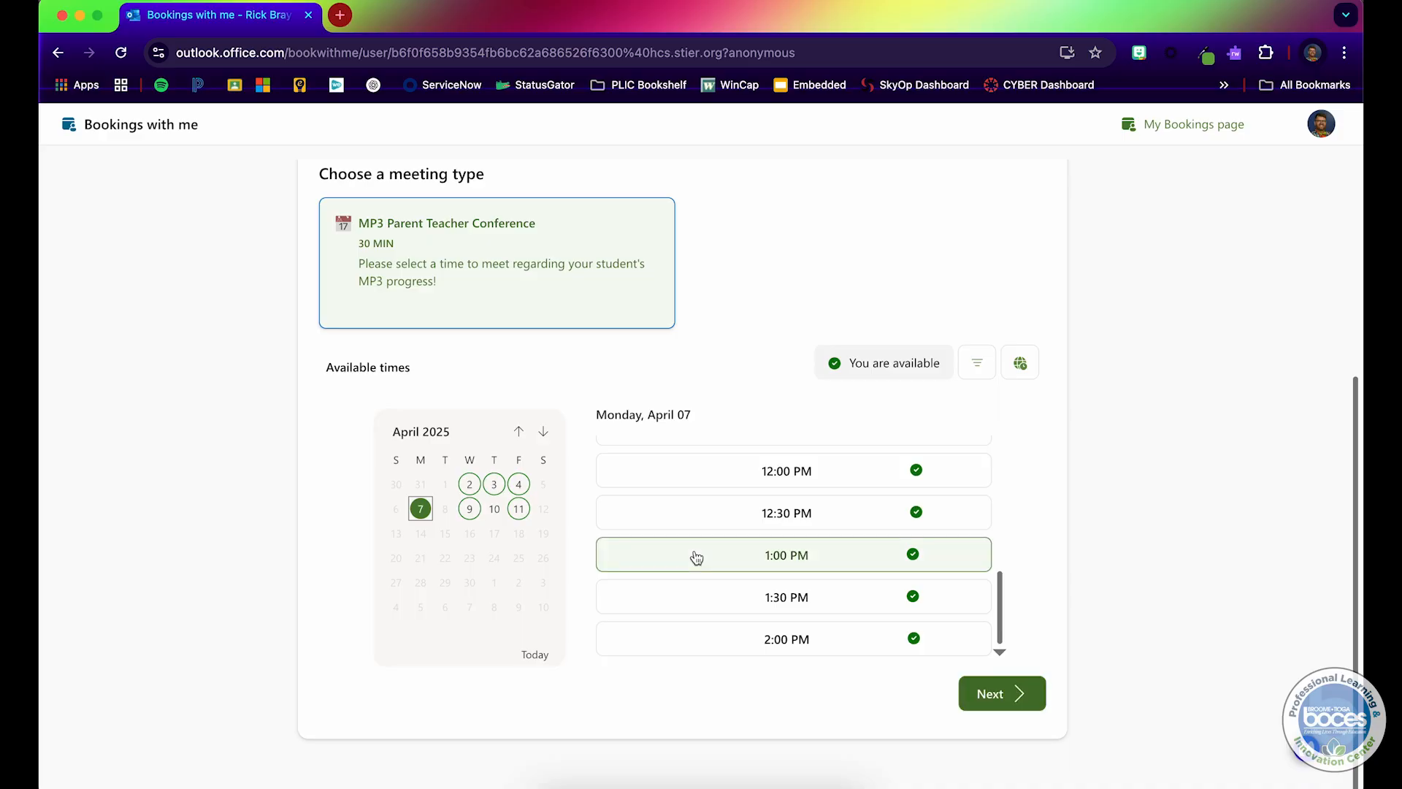
left_click(1006, 691)
Step: Book the test appointment using the prefilled name and email fields
left_click_drag(616, 420, 536, 420)
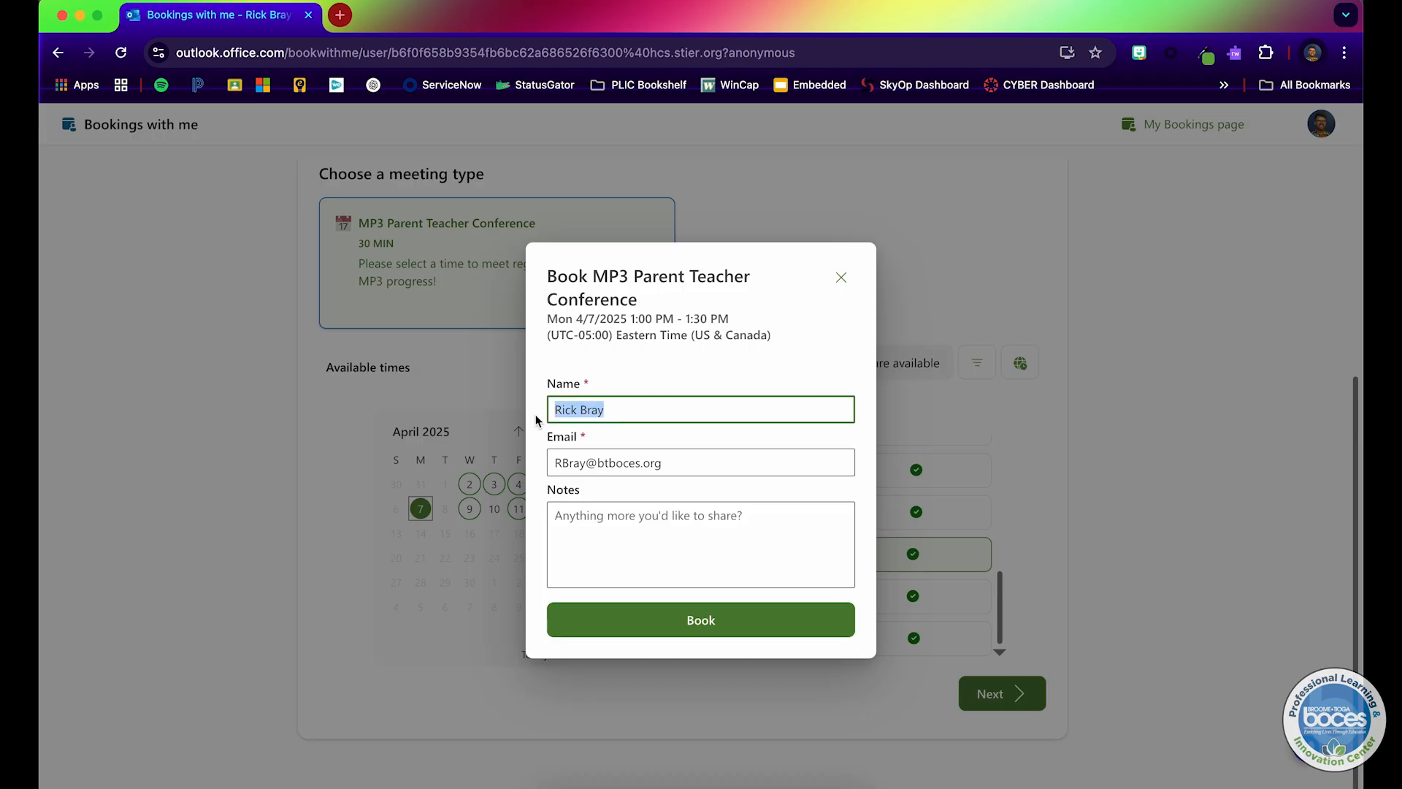
left_click(671, 463)
left_click_drag(671, 462, 580, 462)
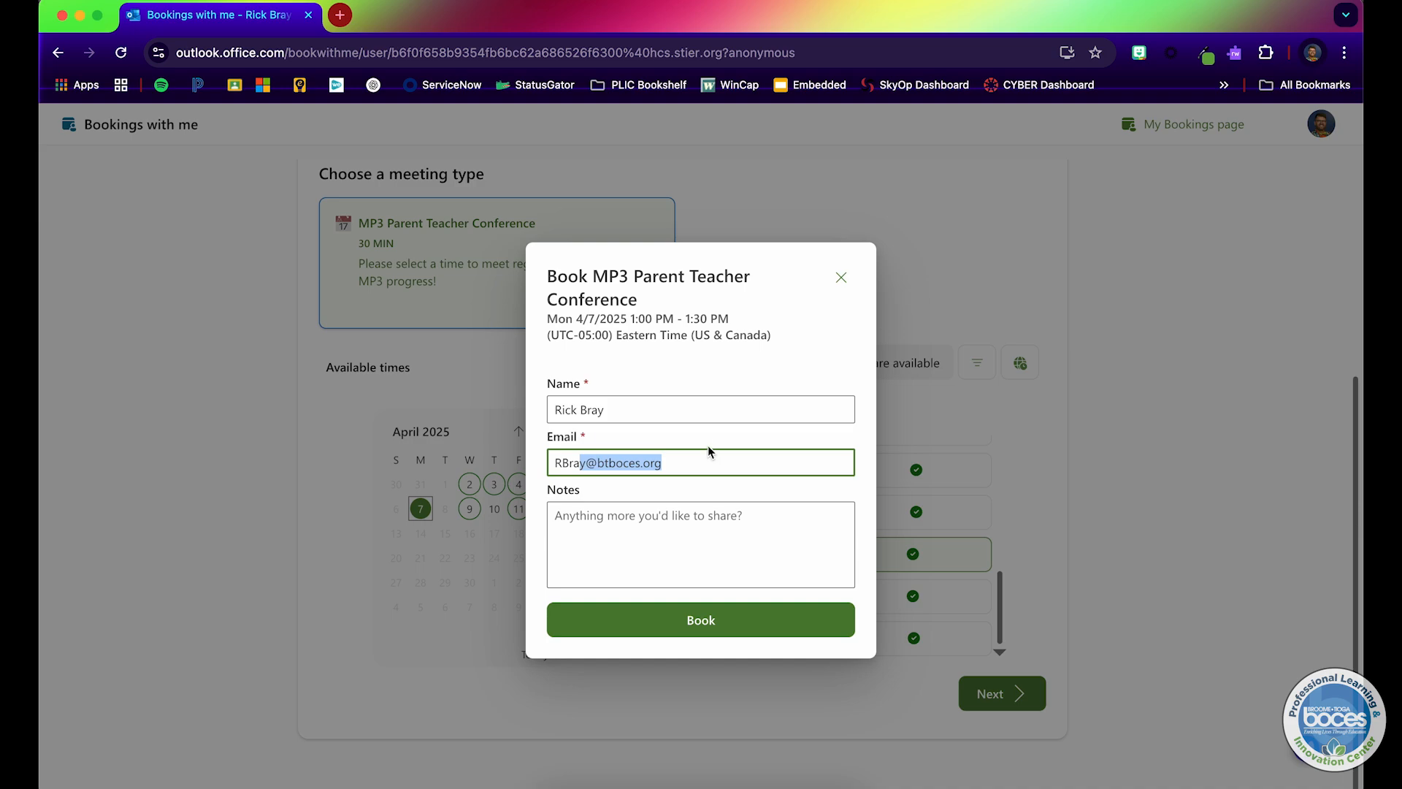
left_click(668, 524)
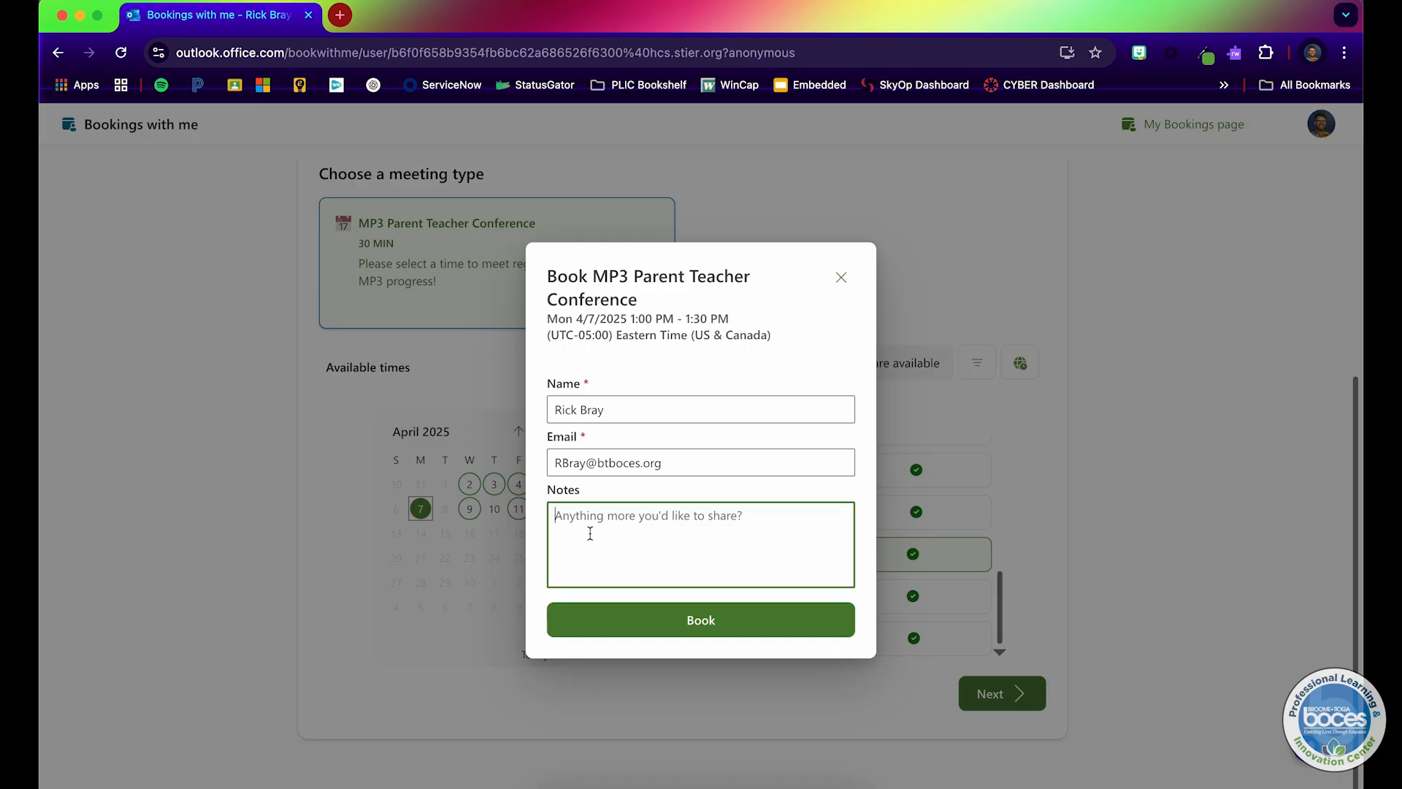
left_click(600, 617)
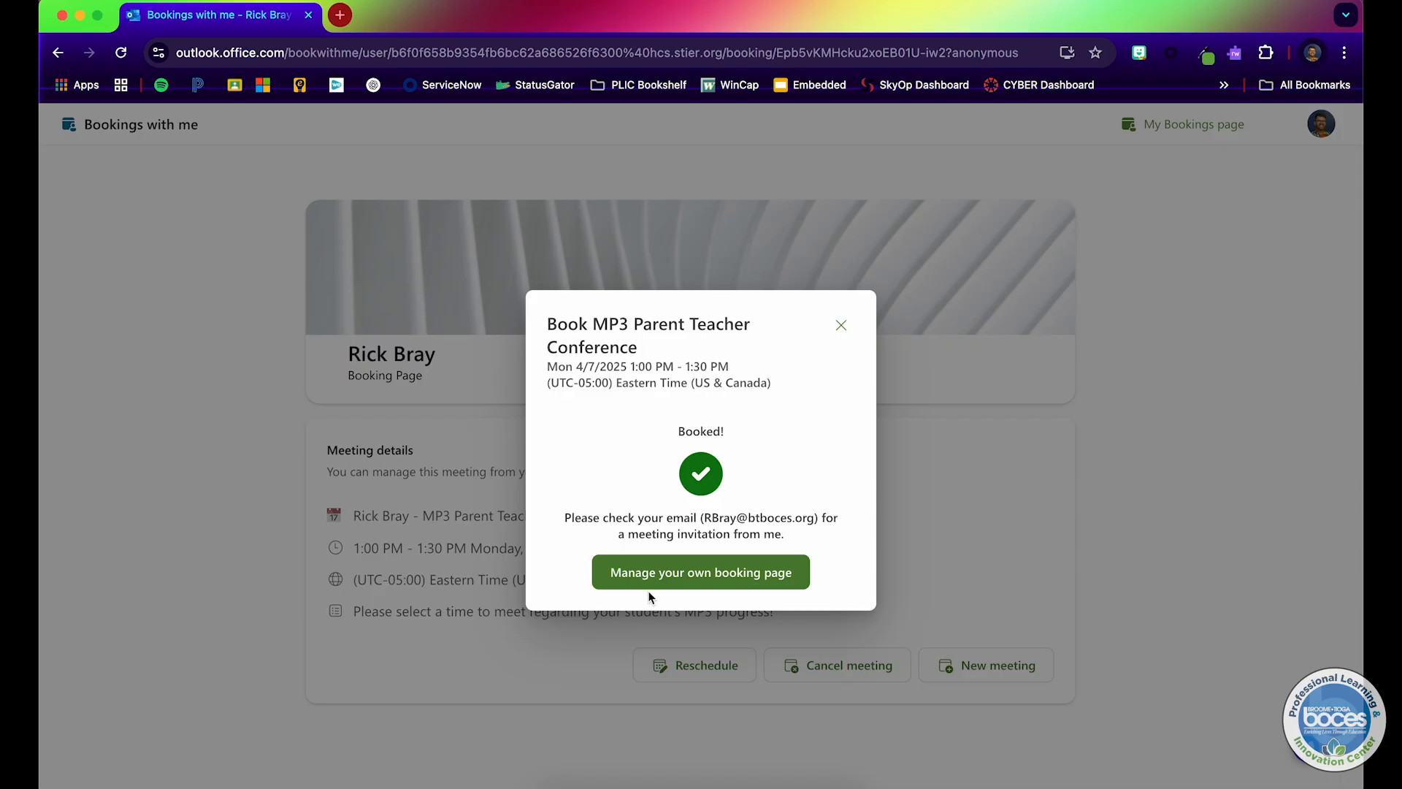
Step: Close the booking confirmation and browse the older booking page's Union-Endicott (in person) service dates and times for April 2025
left_click(842, 327)
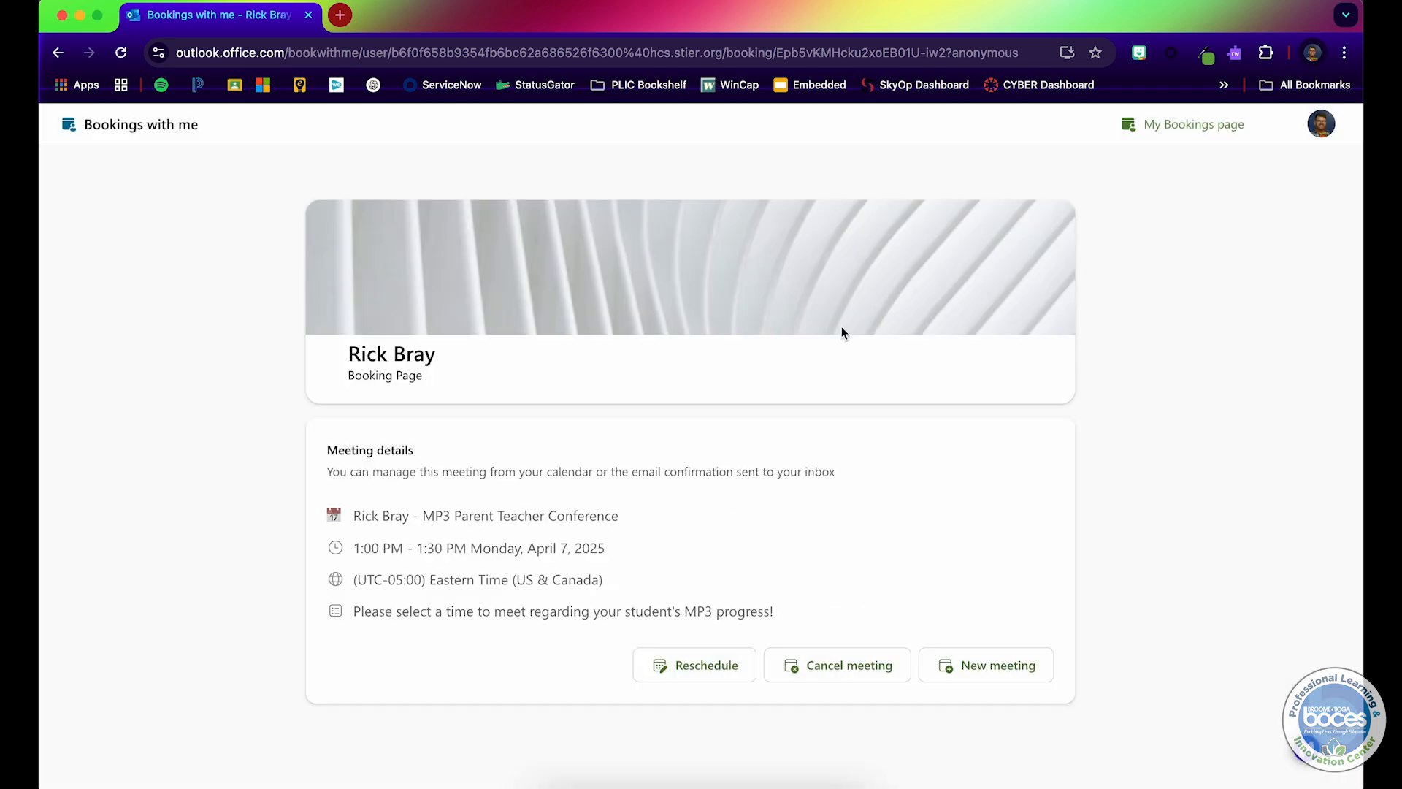
left_click(425, 251)
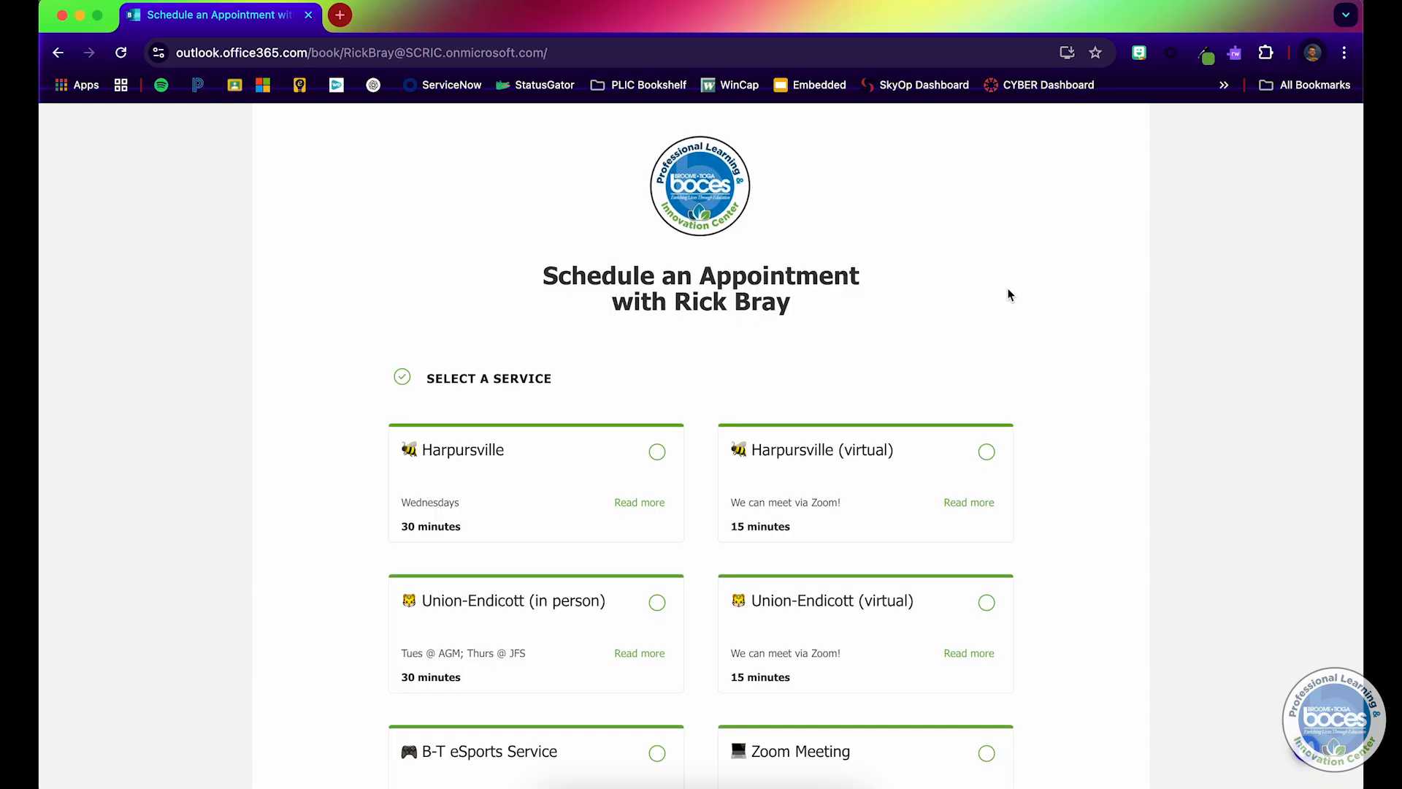
scroll(891, 309, "down", 2)
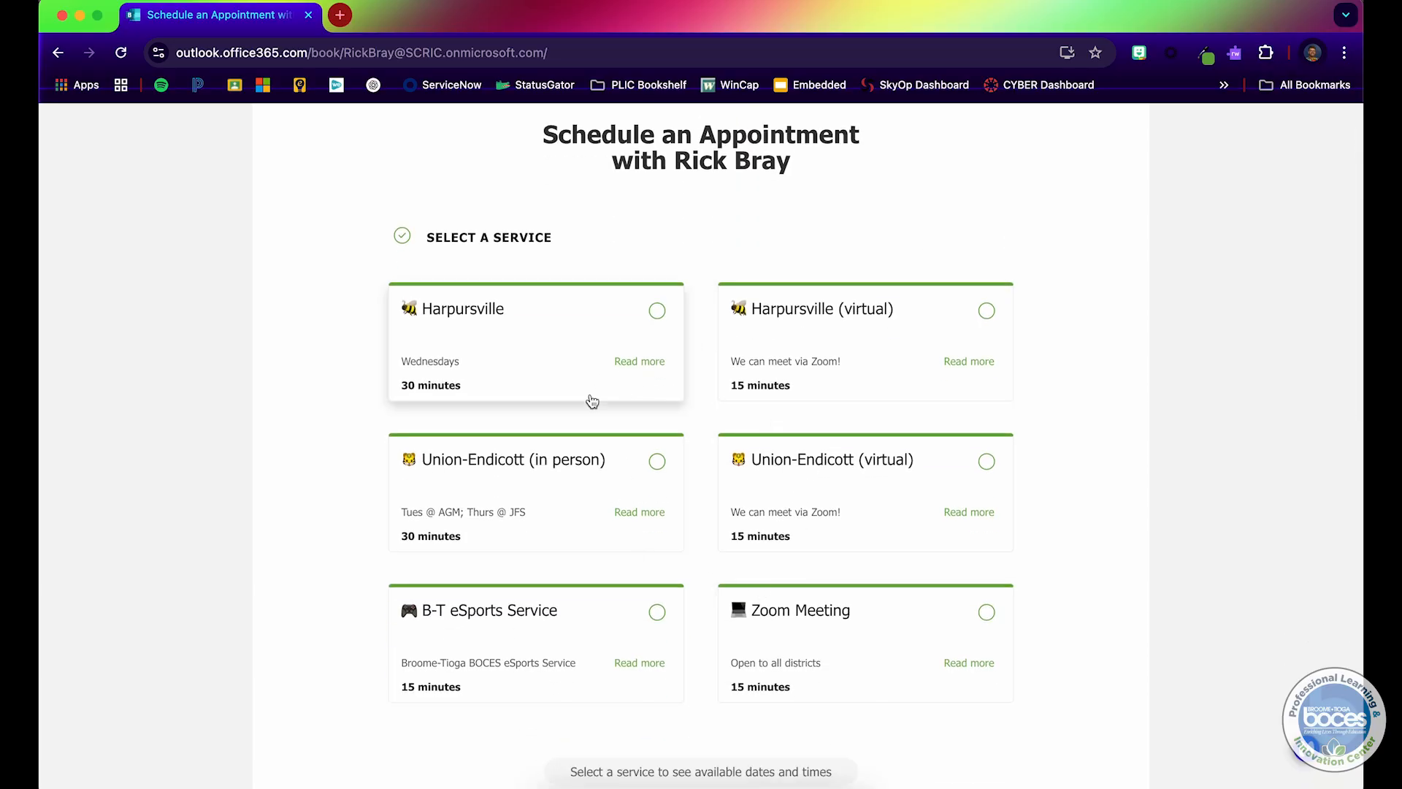
scroll(632, 405, "down", 2)
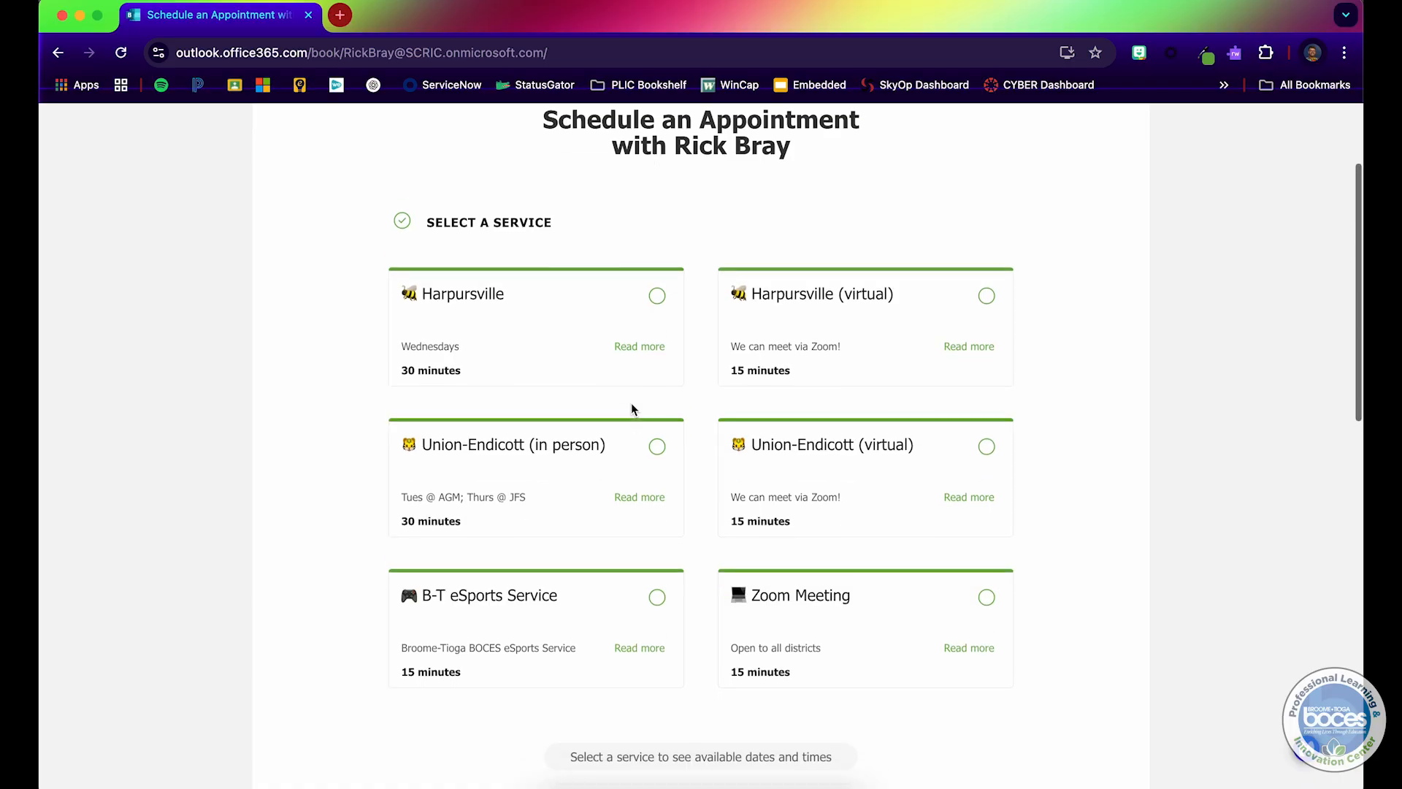
scroll(599, 650, "down", 5)
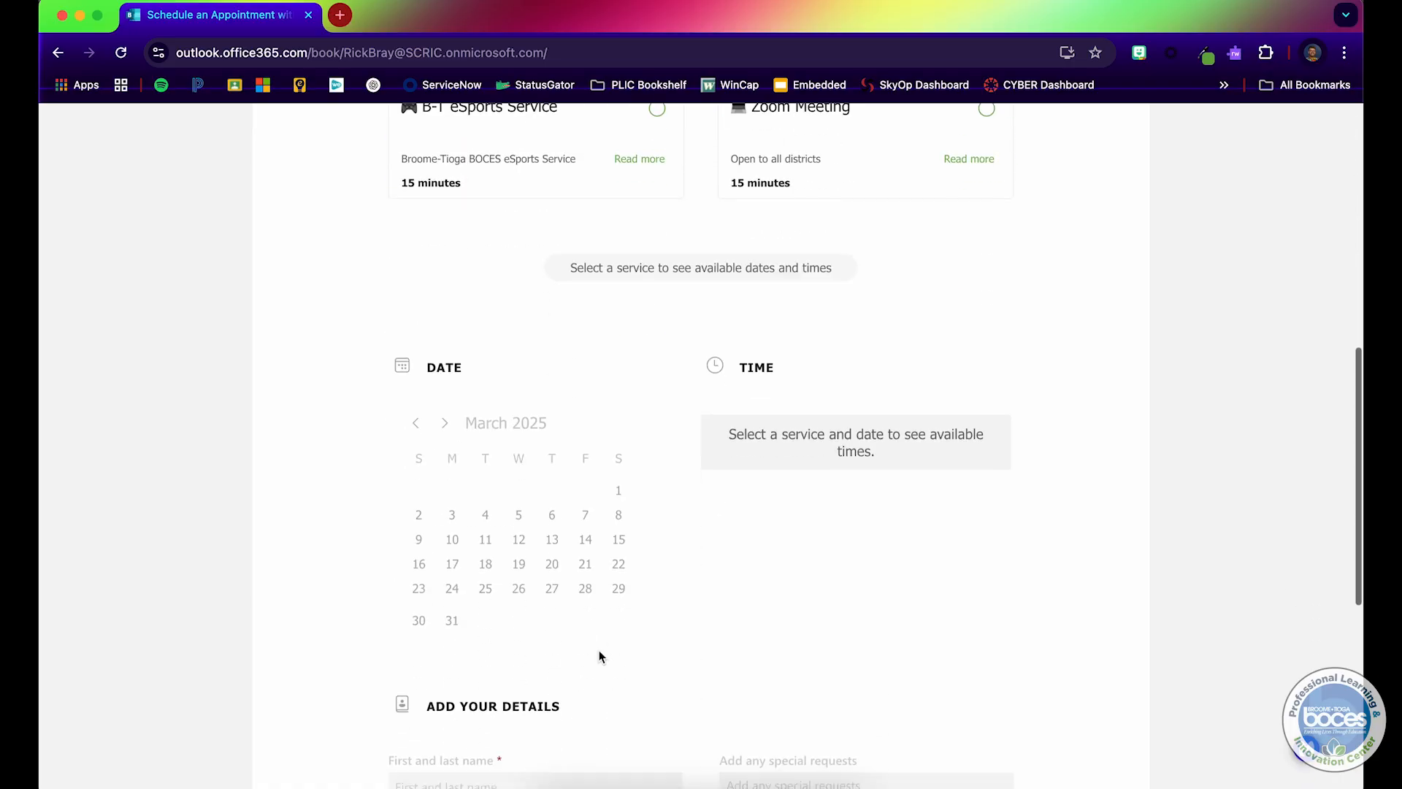
scroll(612, 557, "up", 6)
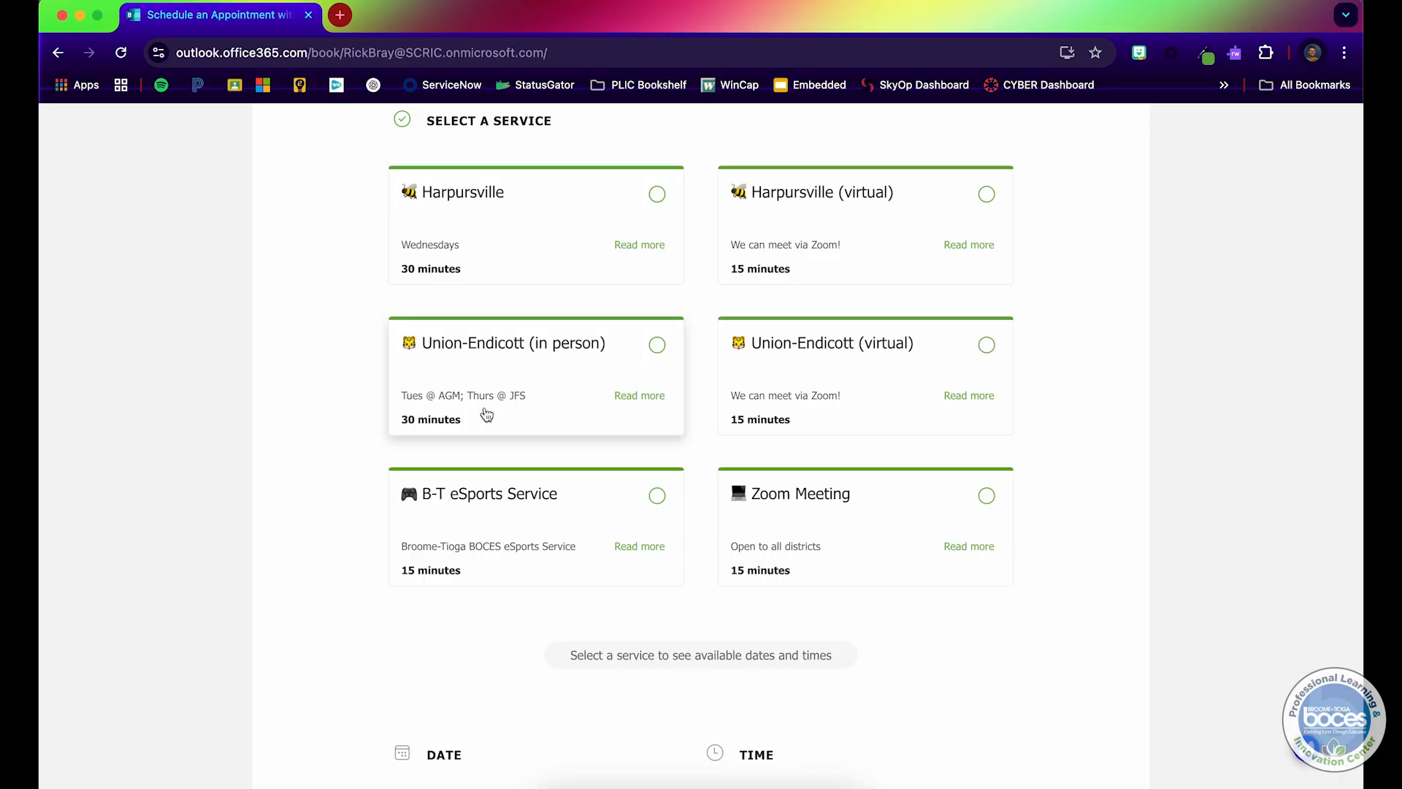
left_click(527, 407)
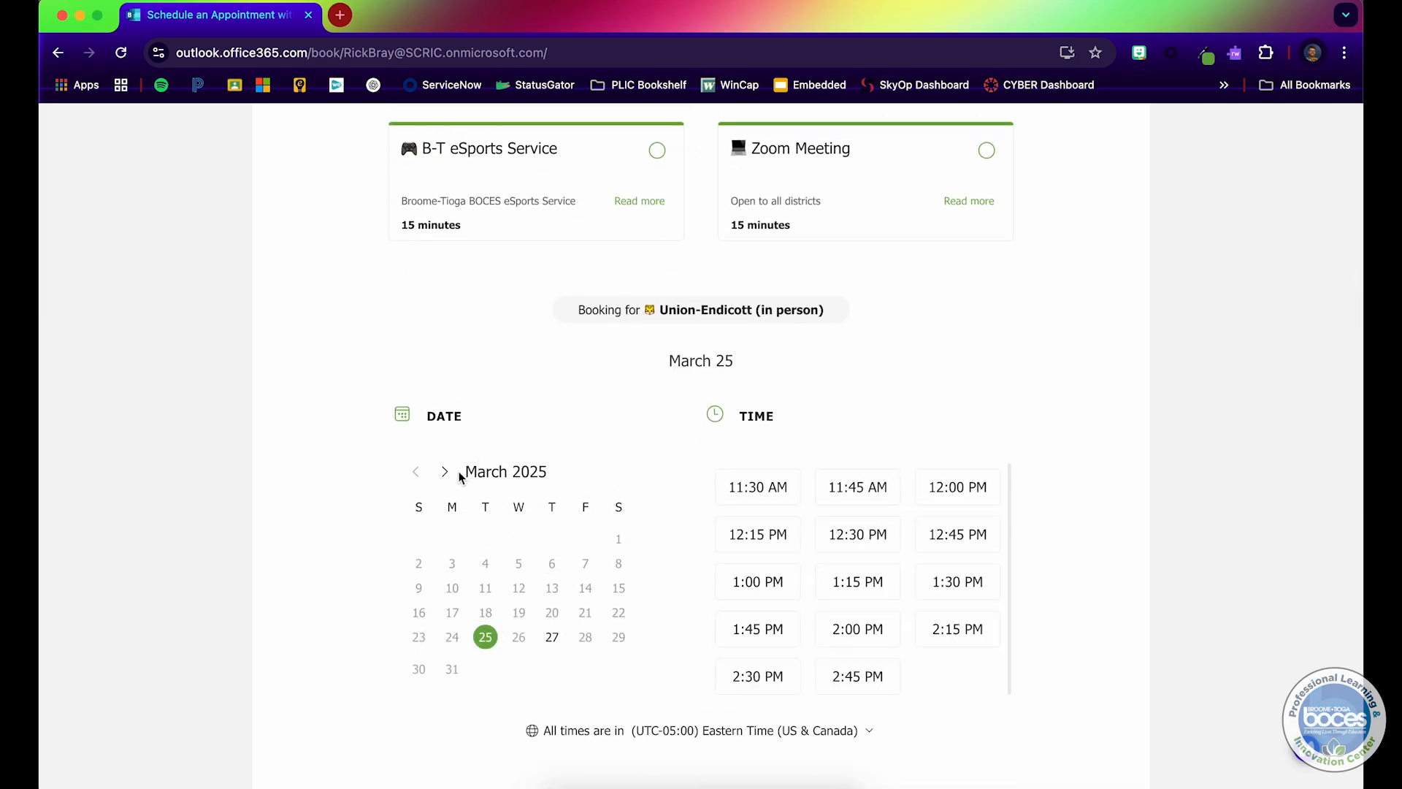
left_click(444, 473)
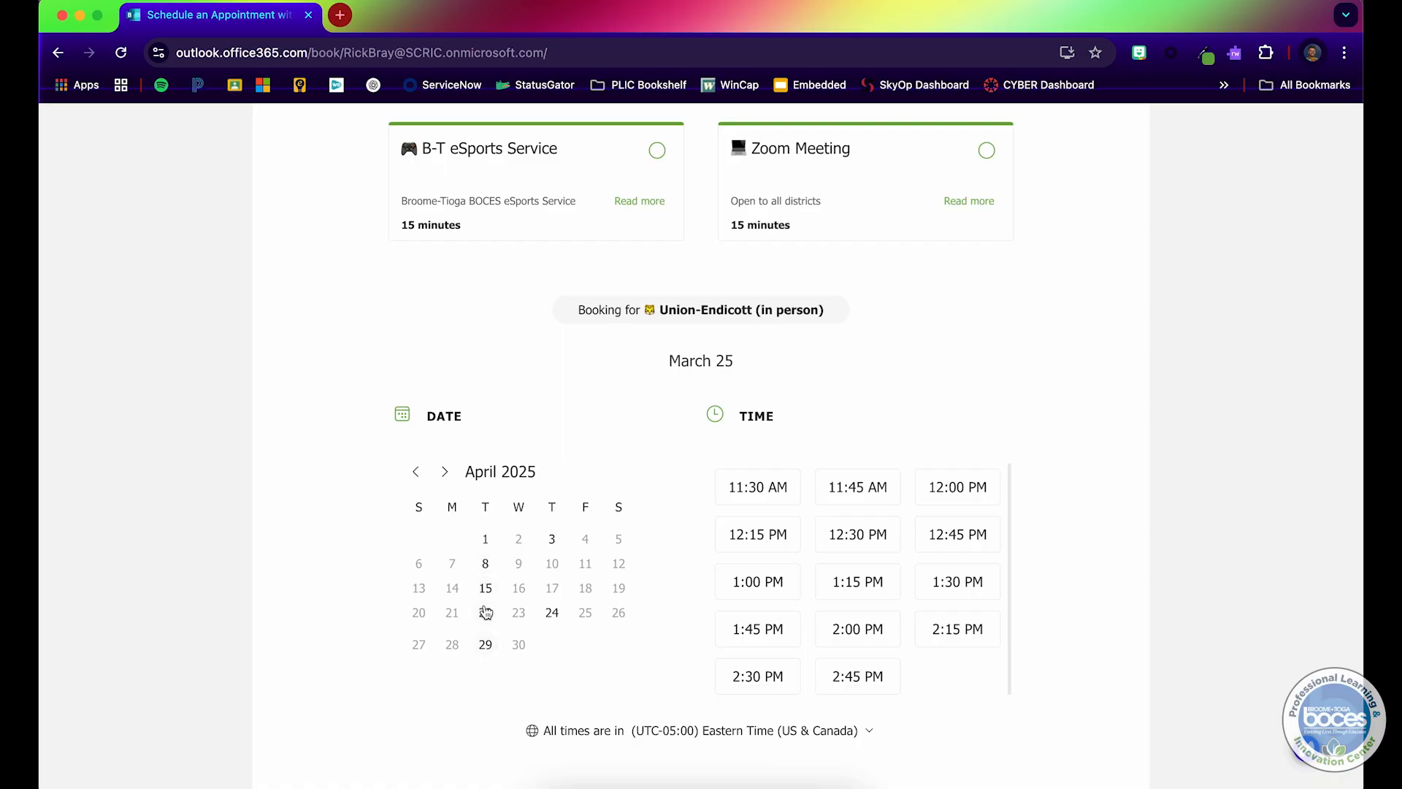
left_click(519, 566)
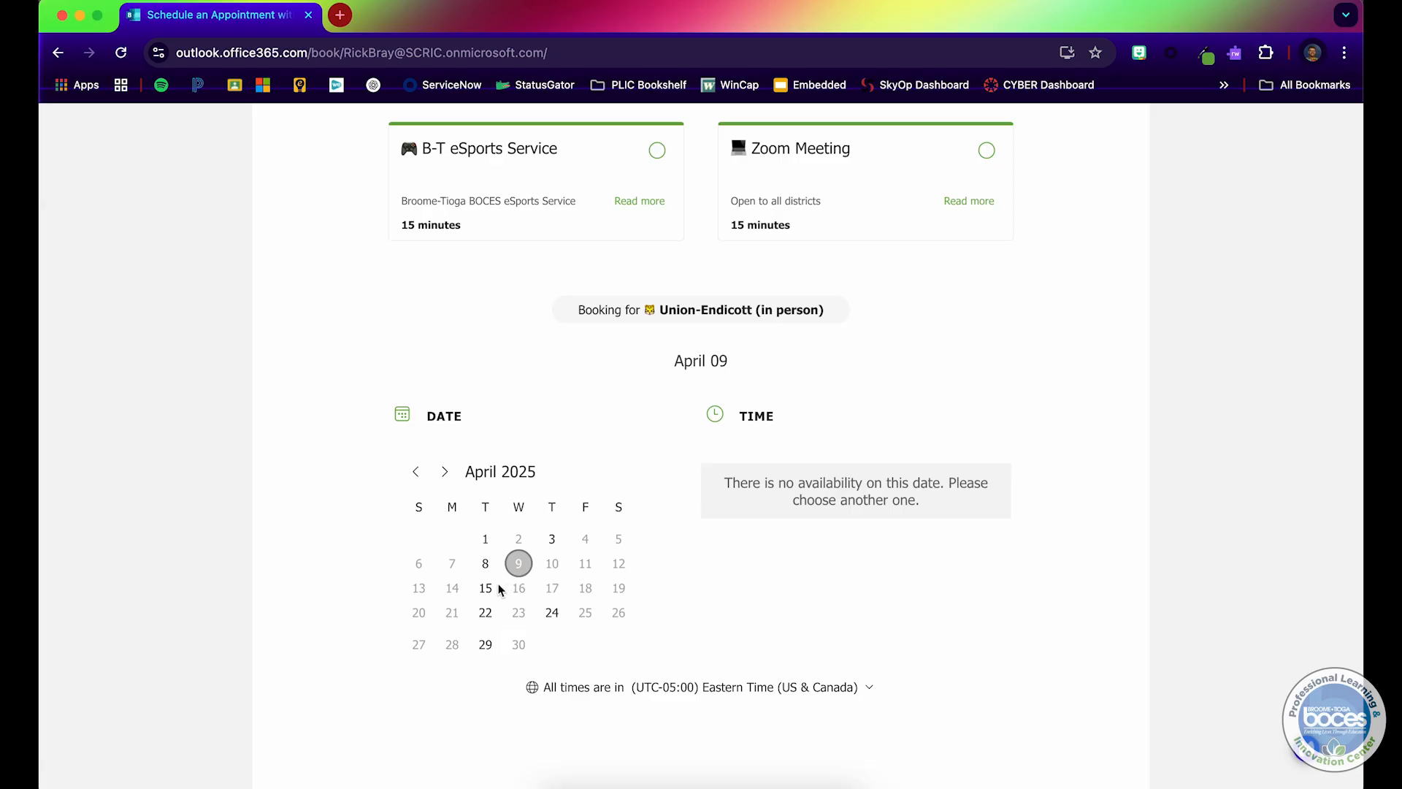
left_click(487, 589)
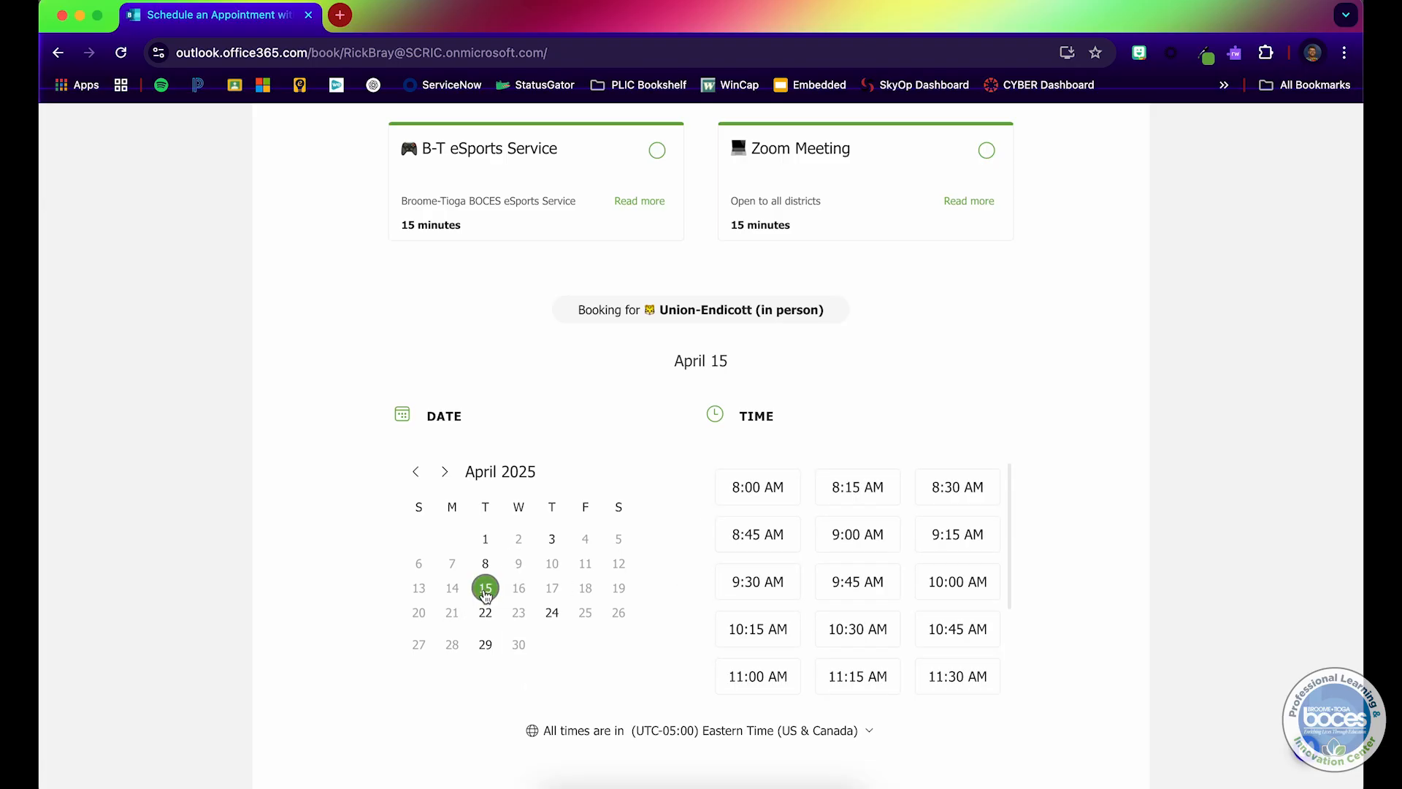
left_click(840, 633)
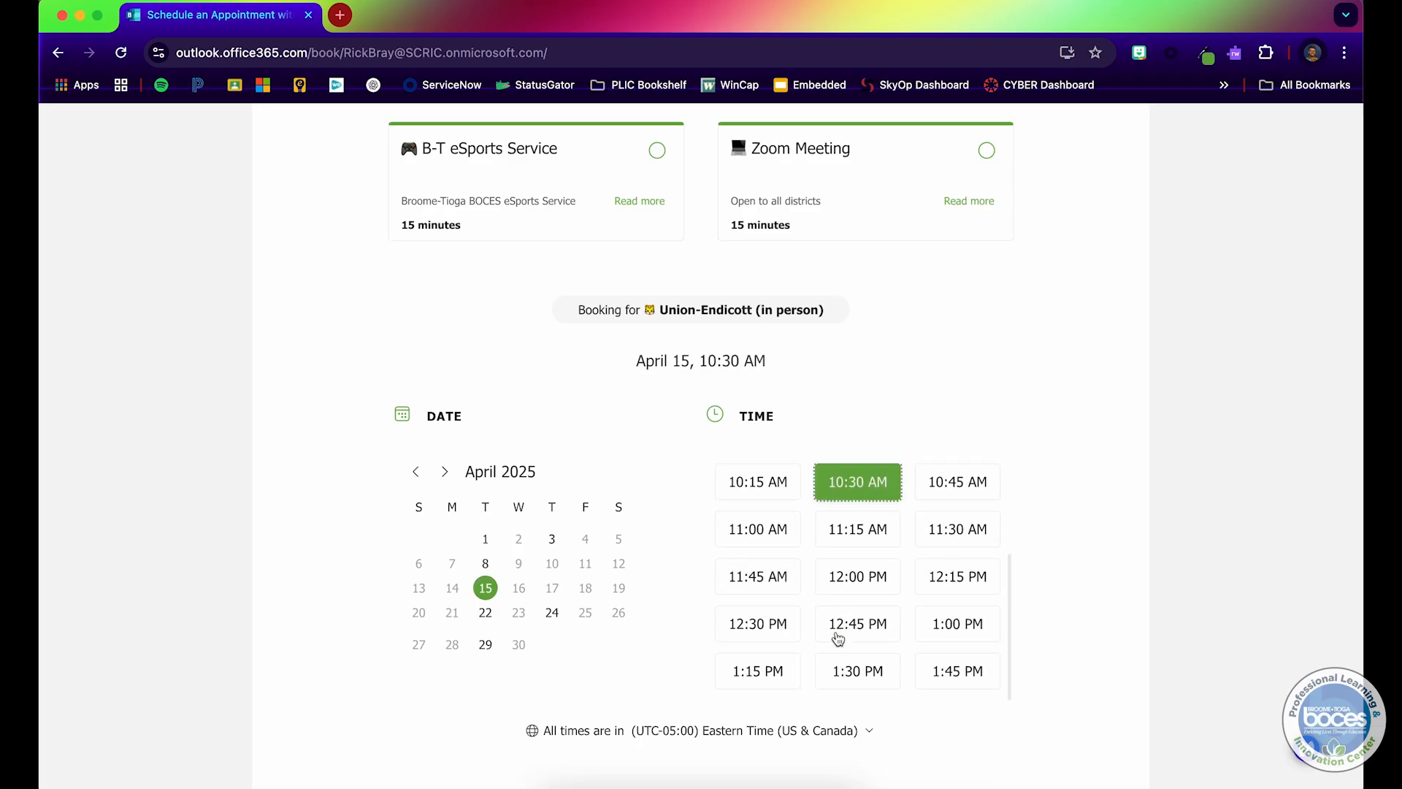
scroll(1106, 570, "down", 8)
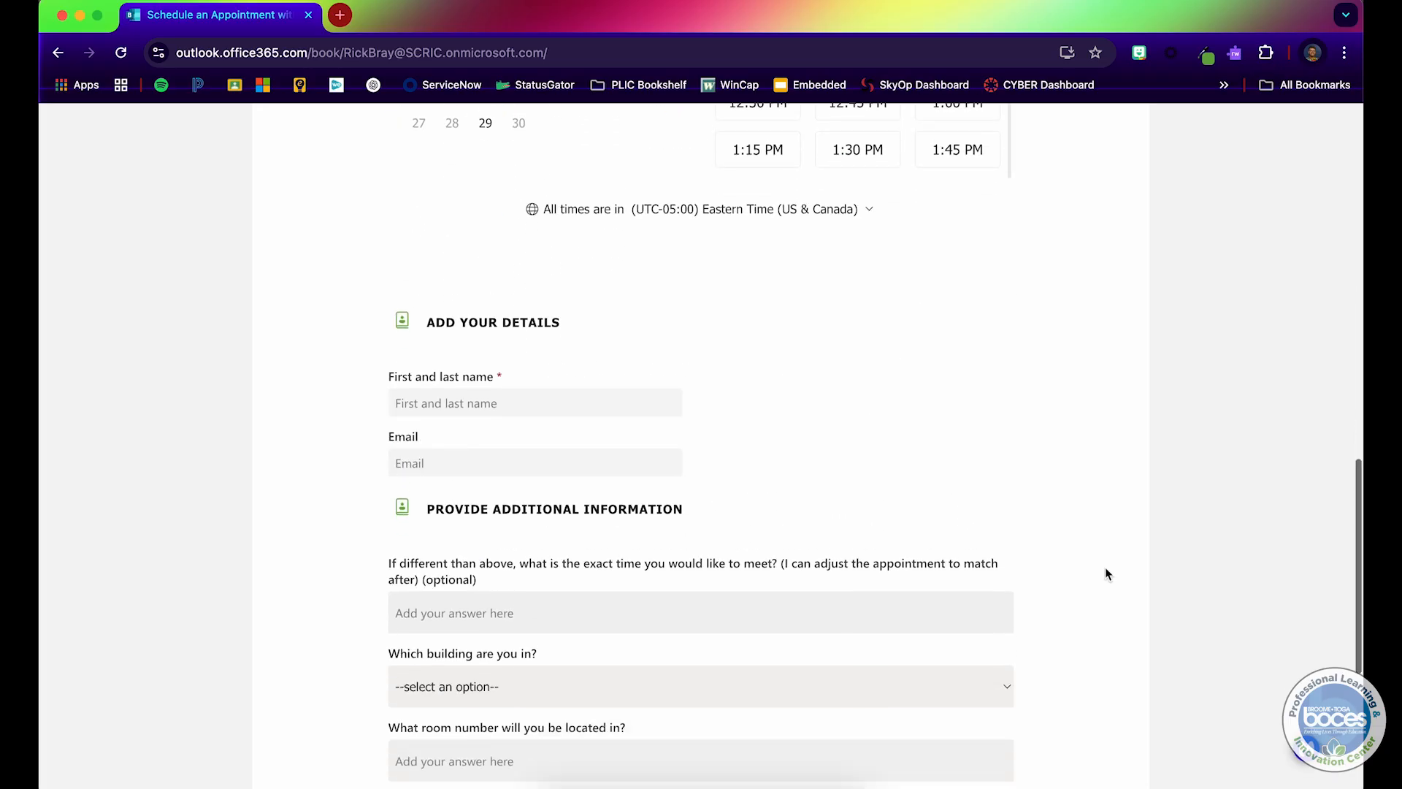
scroll(777, 361, "up", 10)
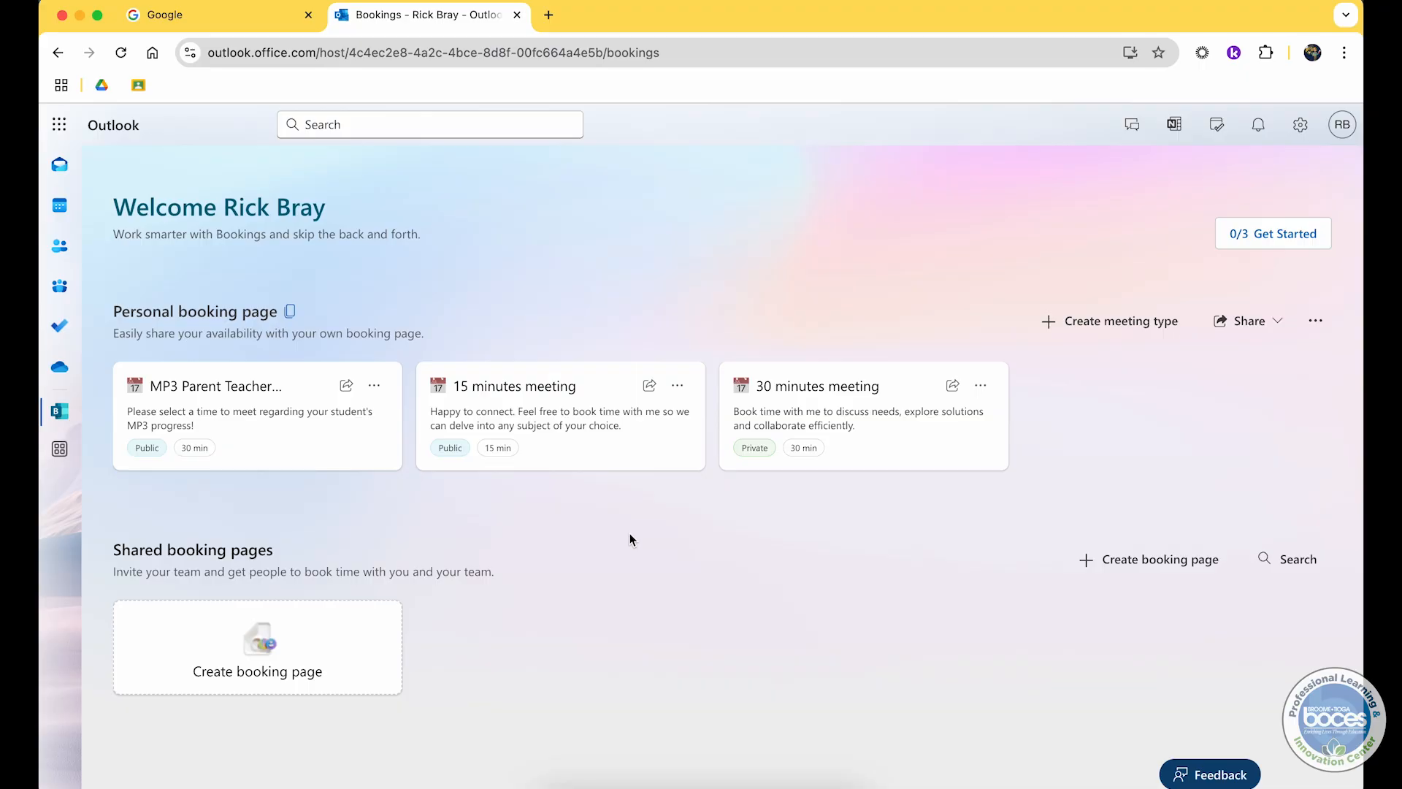
left_click(59, 449)
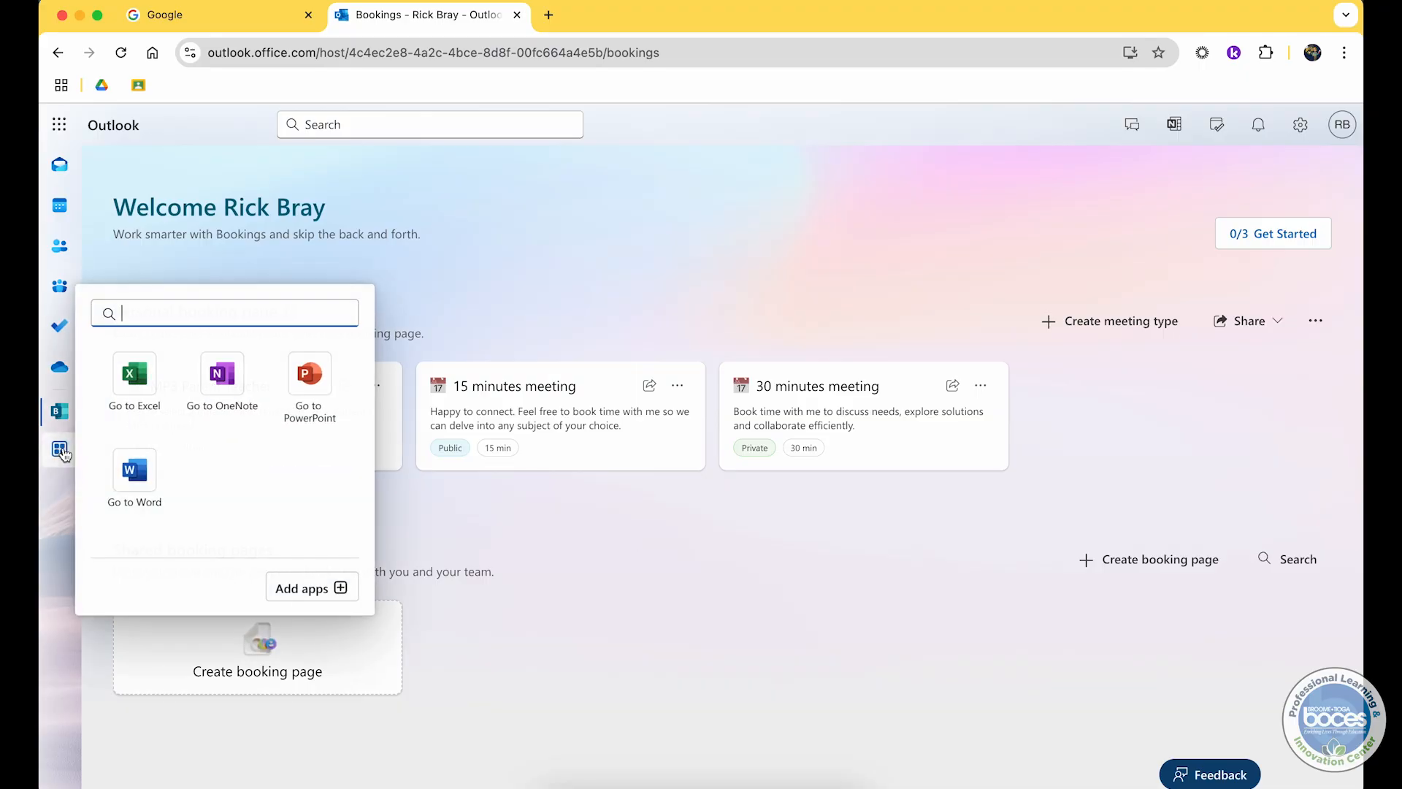
left_click(476, 290)
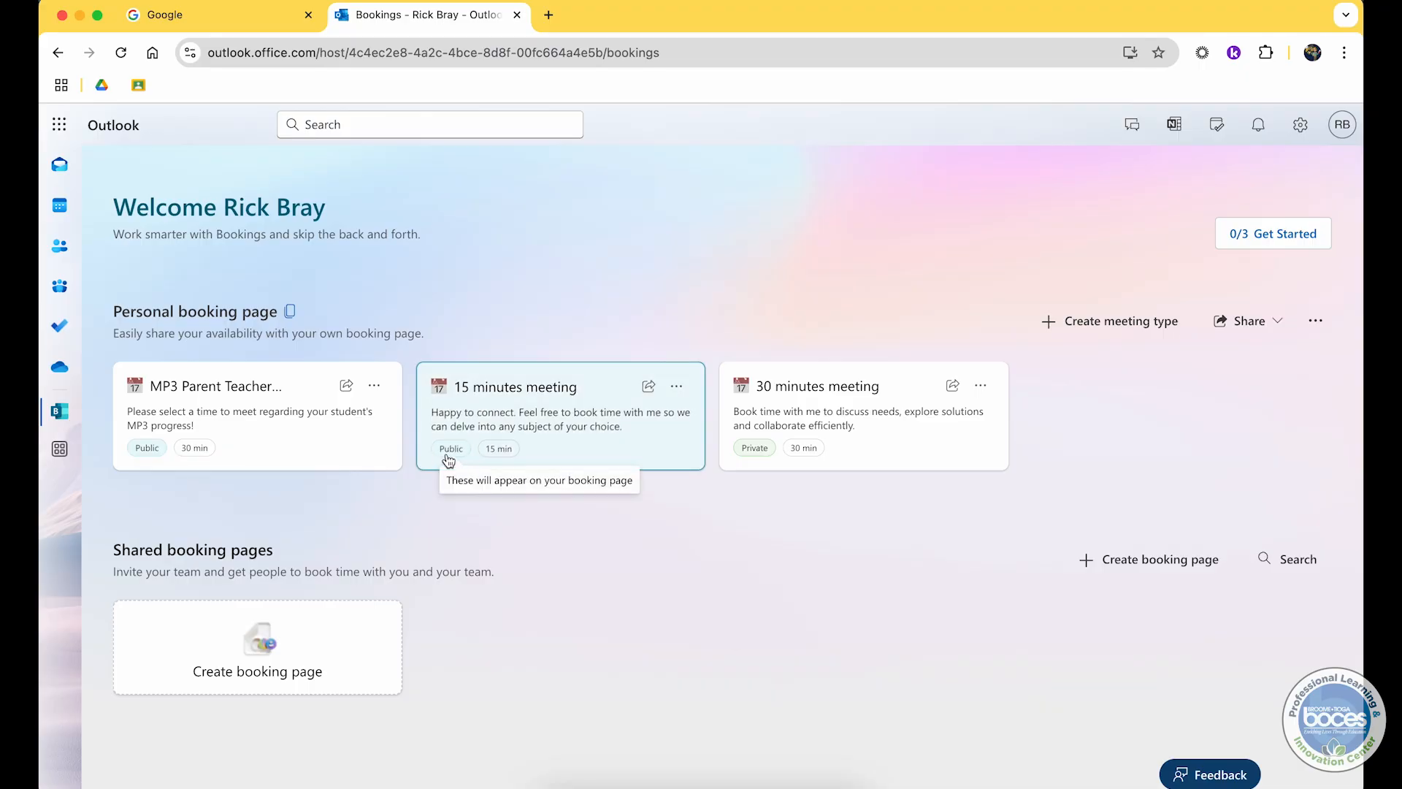
left_click(979, 392)
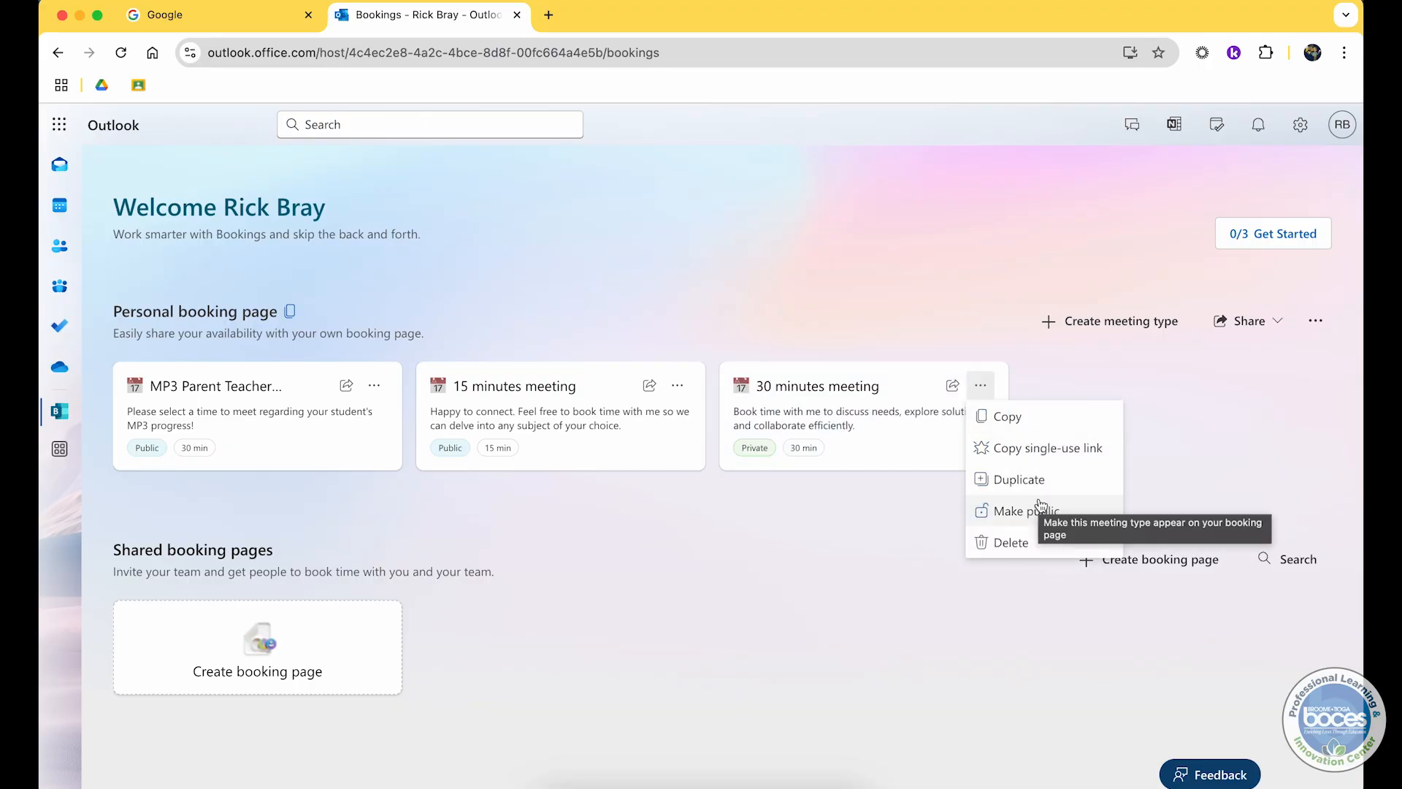
left_click(823, 539)
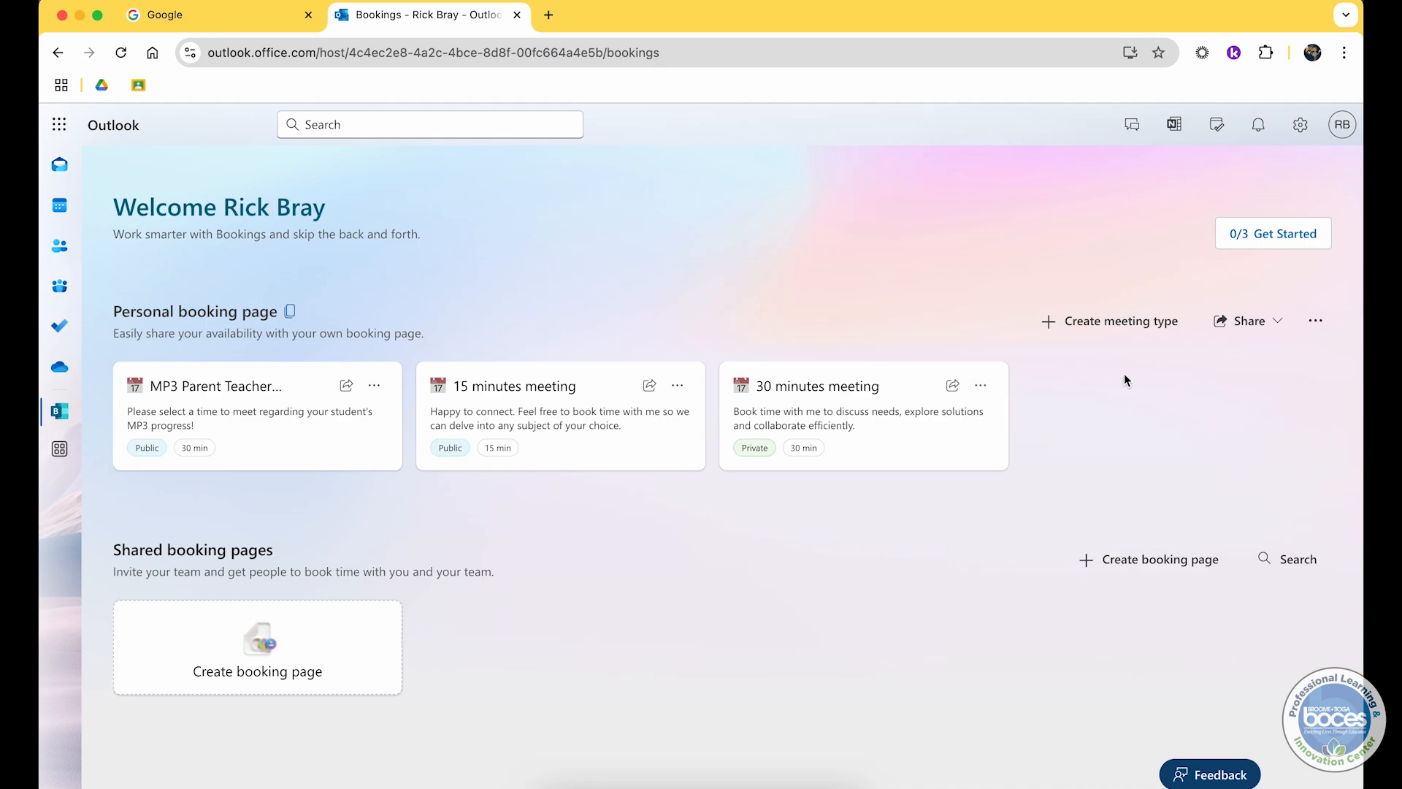
Step: Copy the personal booking page link and open it in a new tab of the other browser window
left_click(1240, 330)
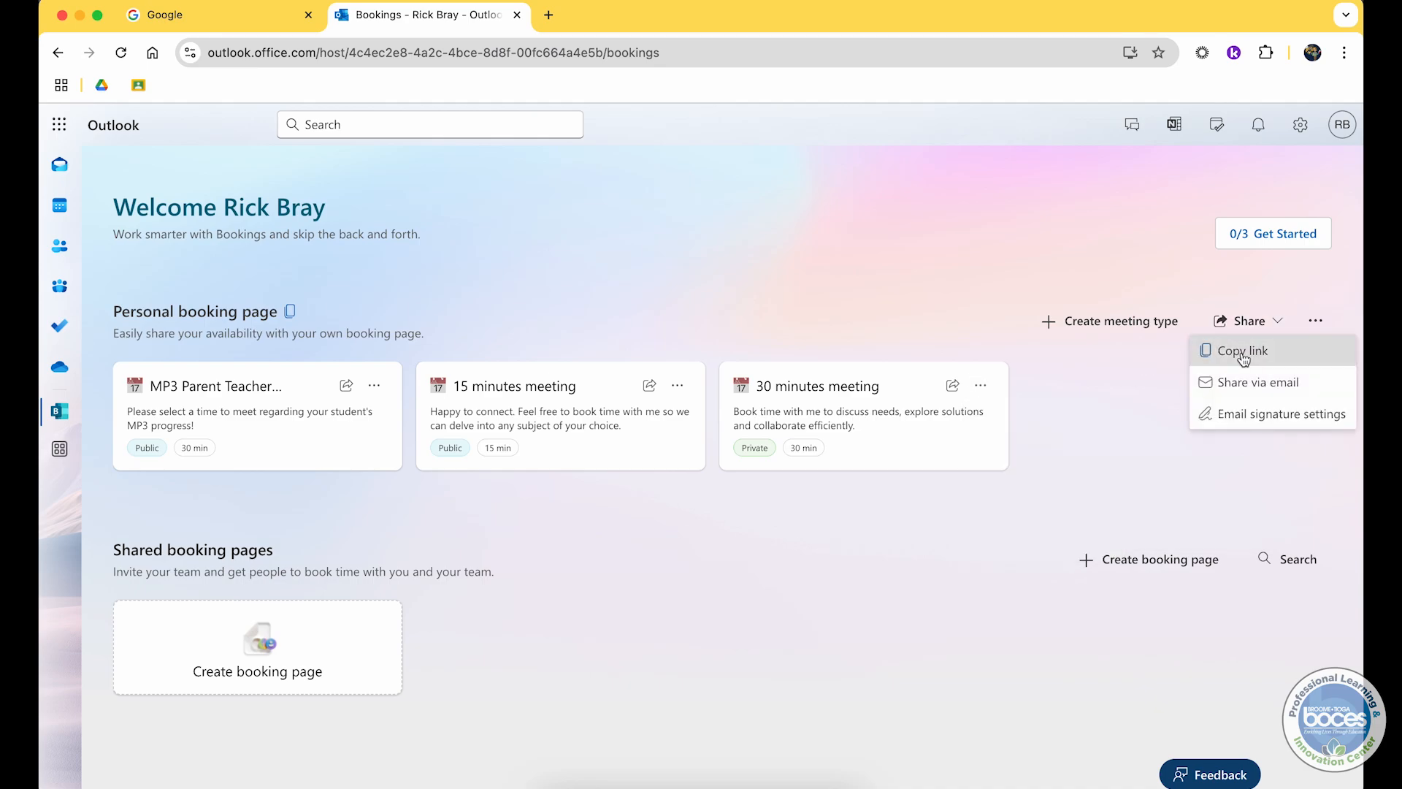
left_click(1244, 351)
key("ctrl+Up")
left_click(628, 347)
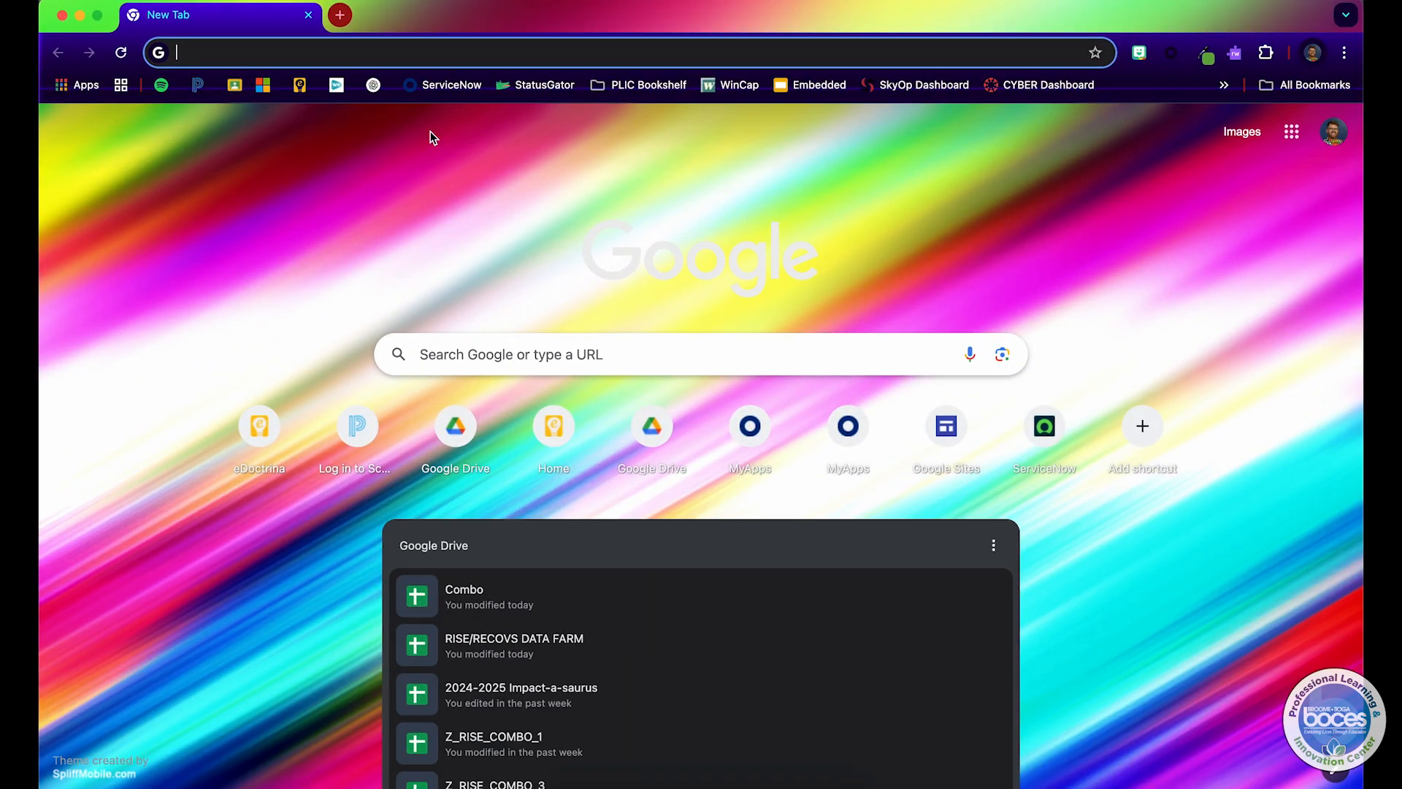
left_click(411, 53)
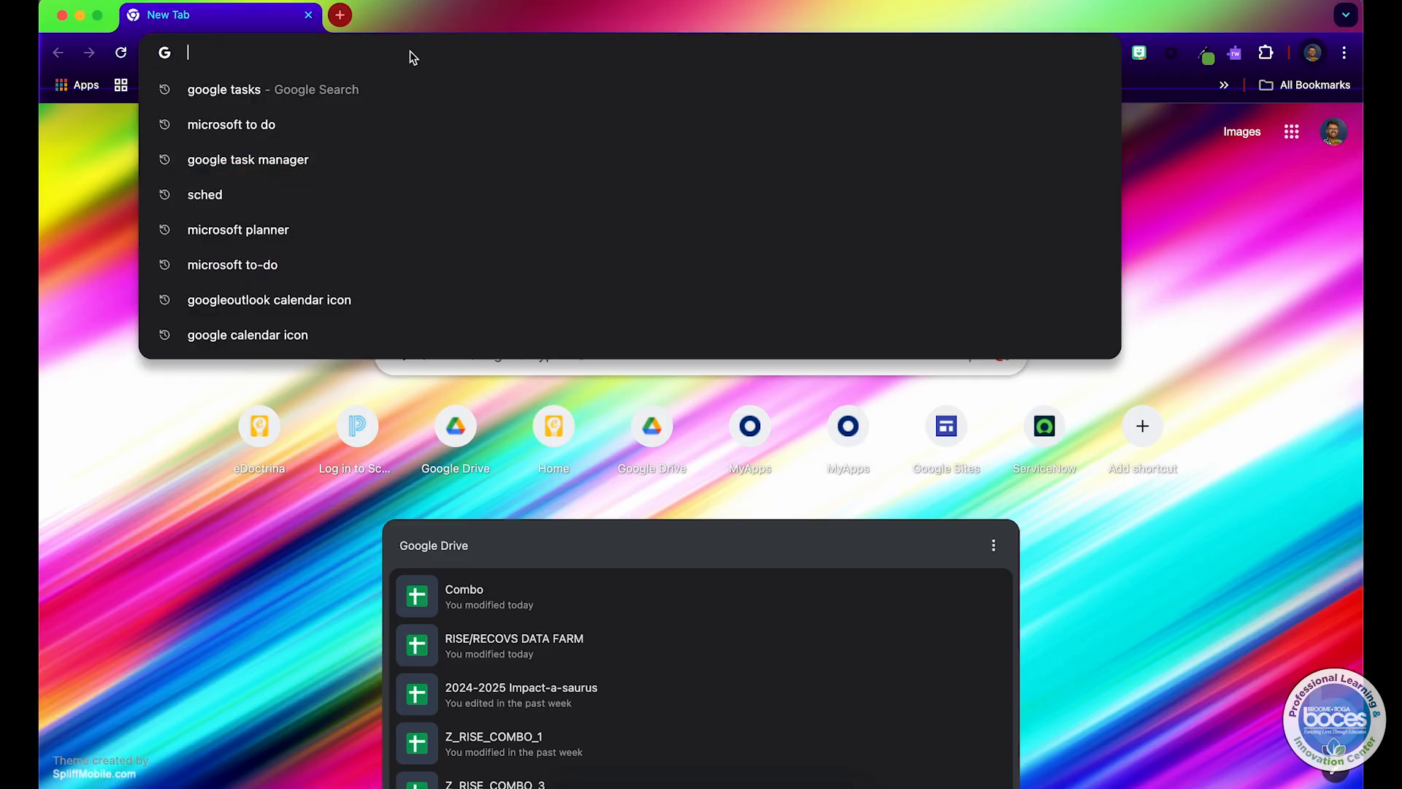
key("super+v")
key("Return")
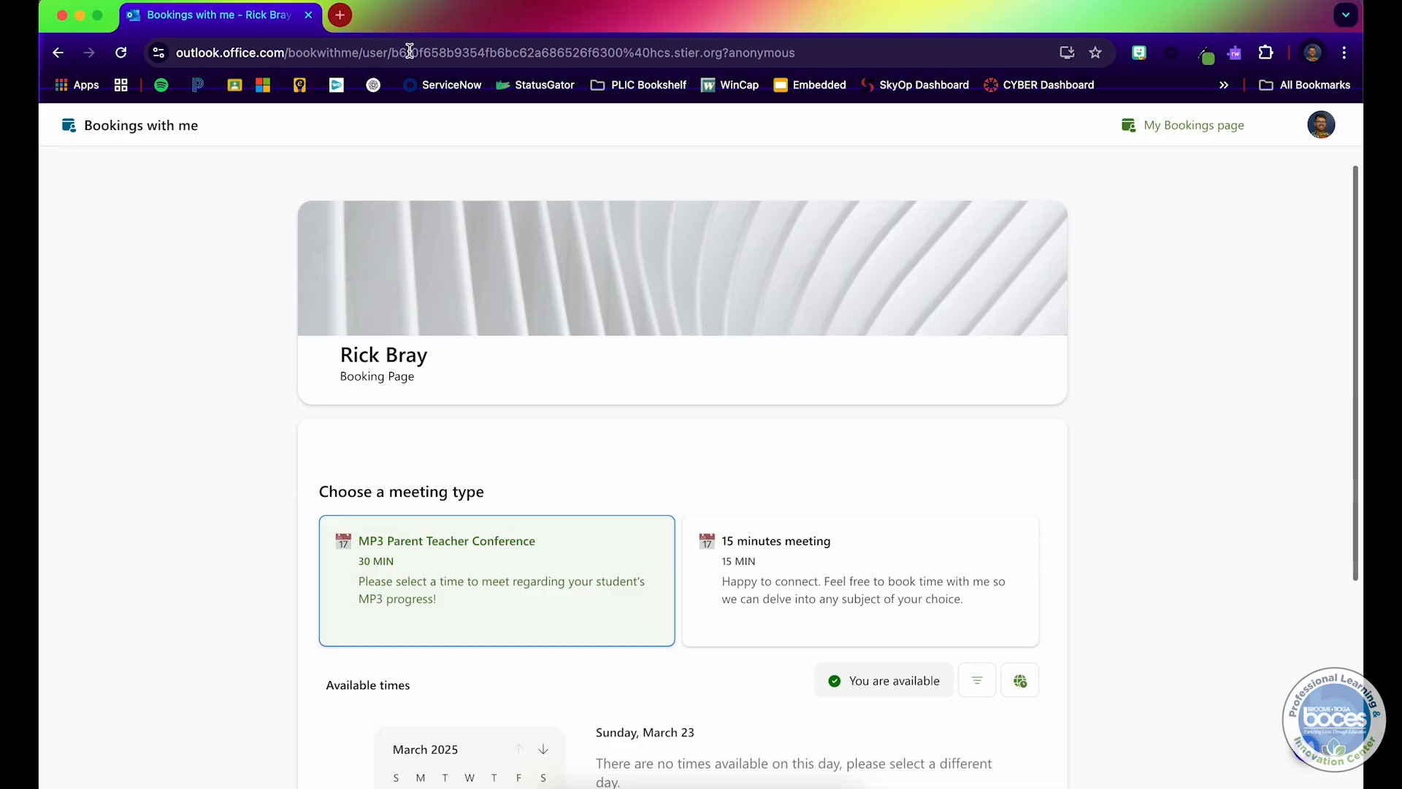
scroll(356, 340, "down", 3)
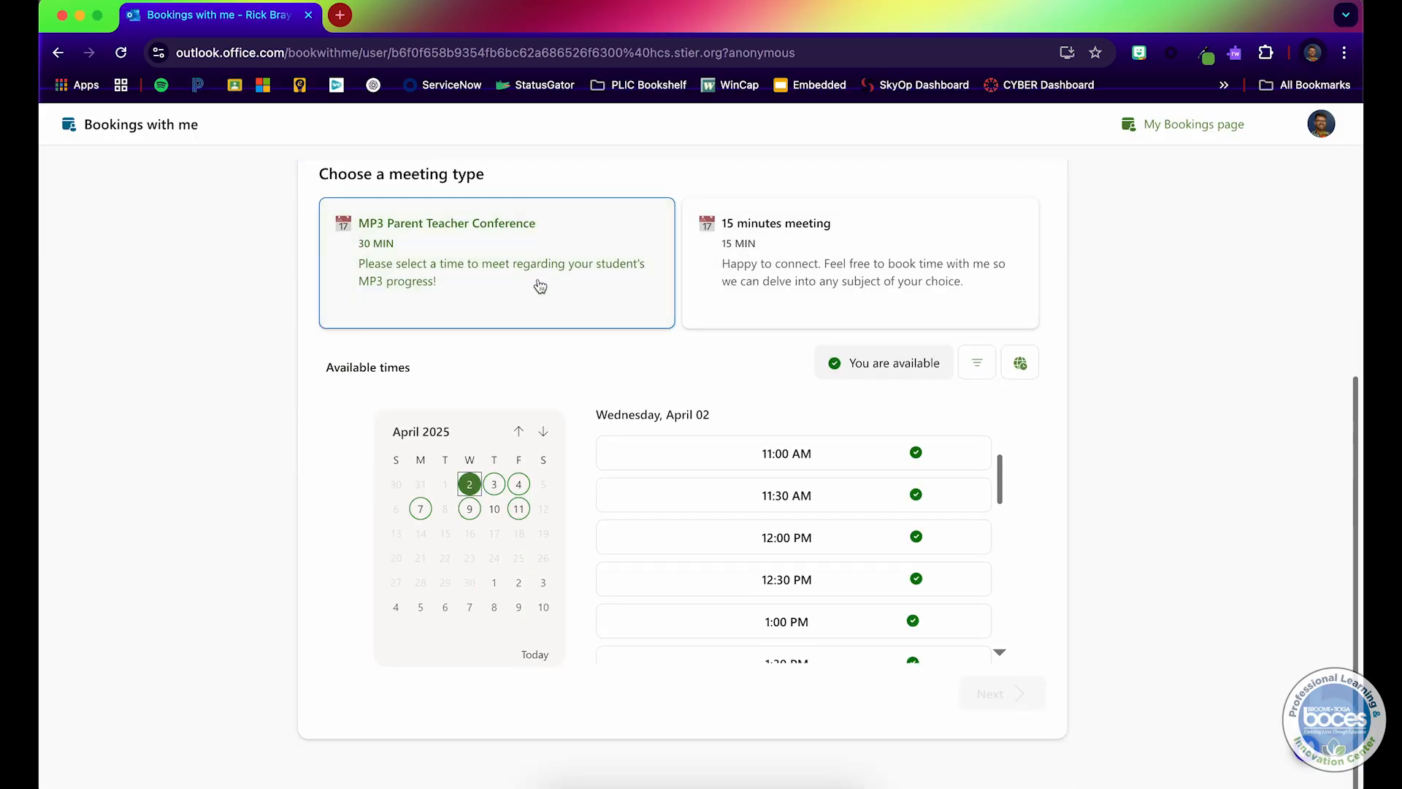
Step: Copy the MP3 Parent Teacher Conference meeting type's own share link and open it in another new tab
key("ctrl+Up")
left_click(464, 339)
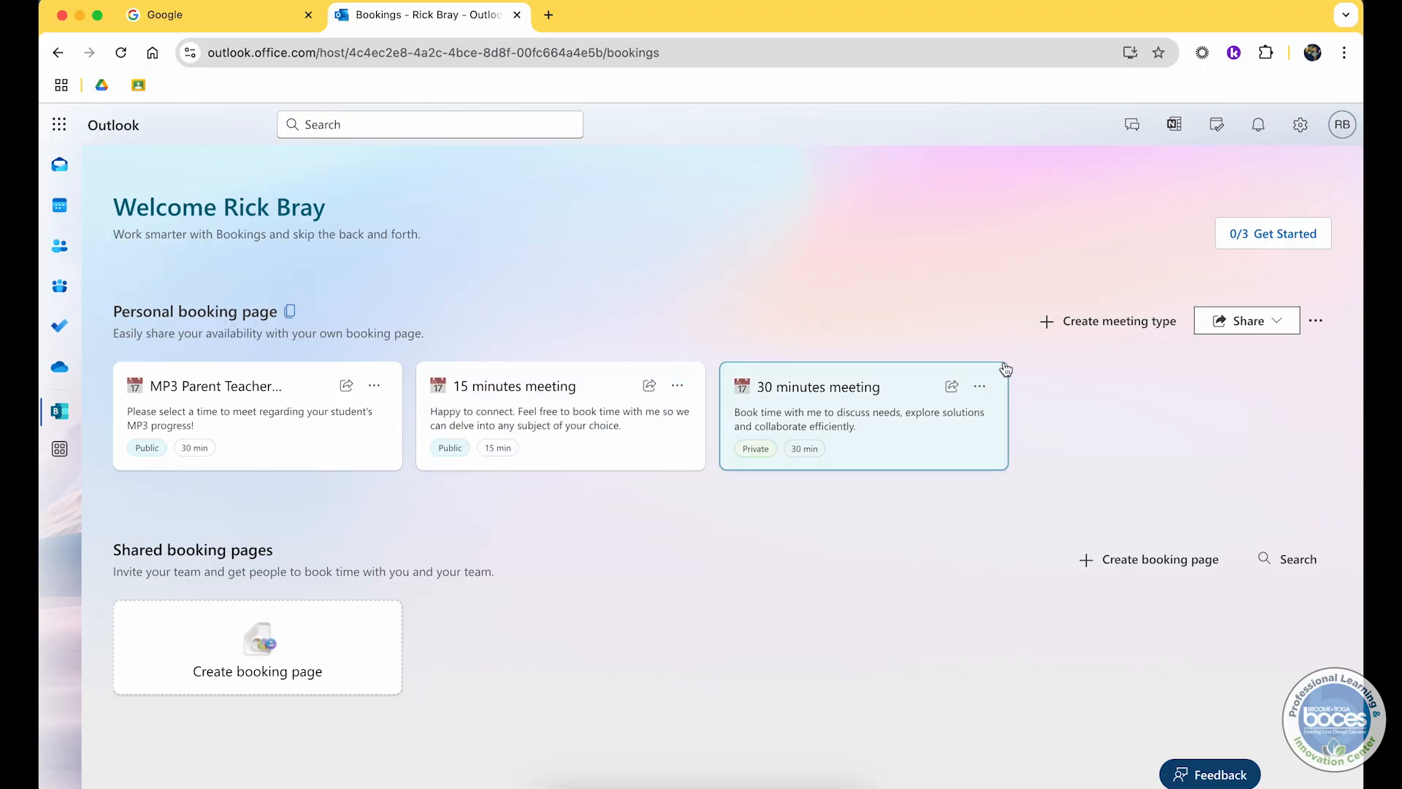
left_click(1249, 327)
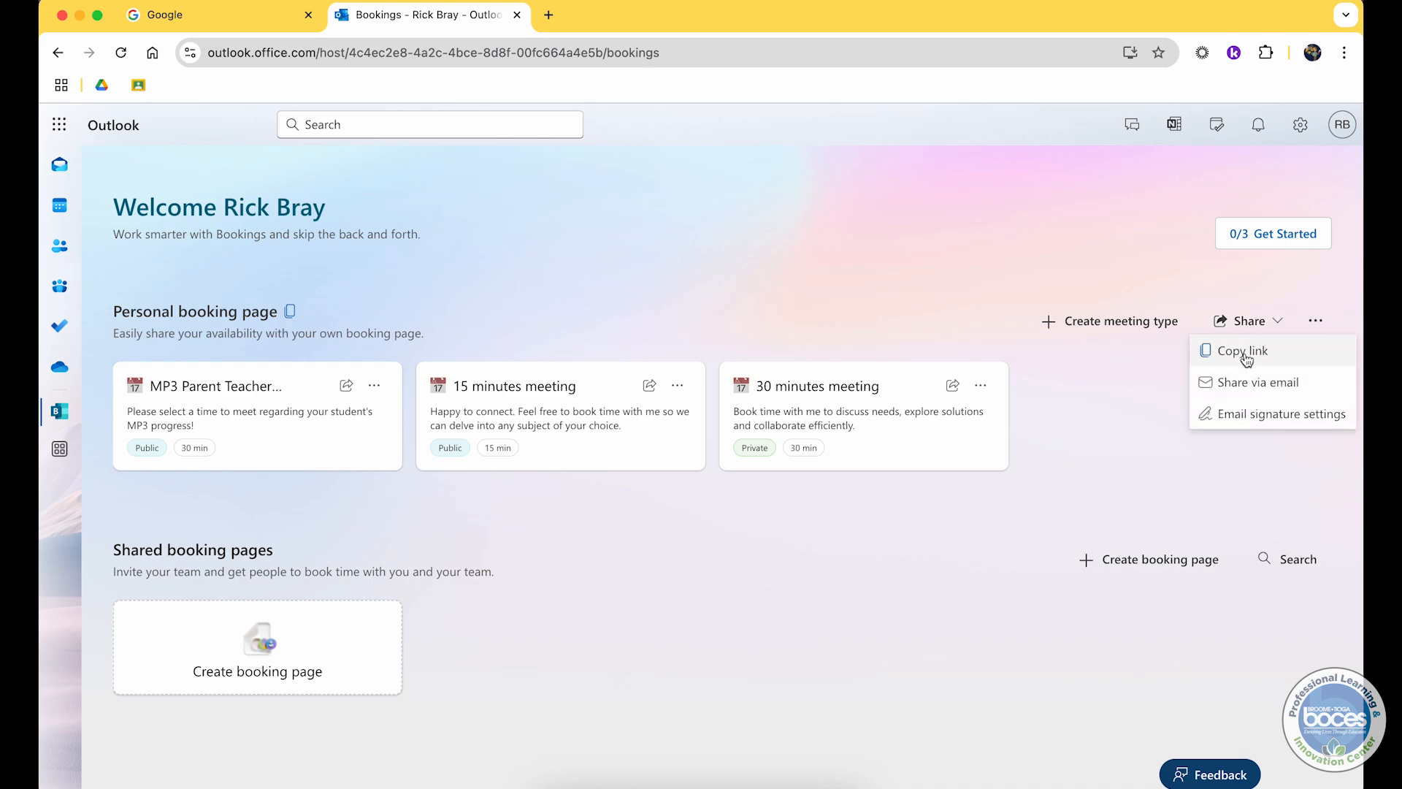
left_click(916, 208)
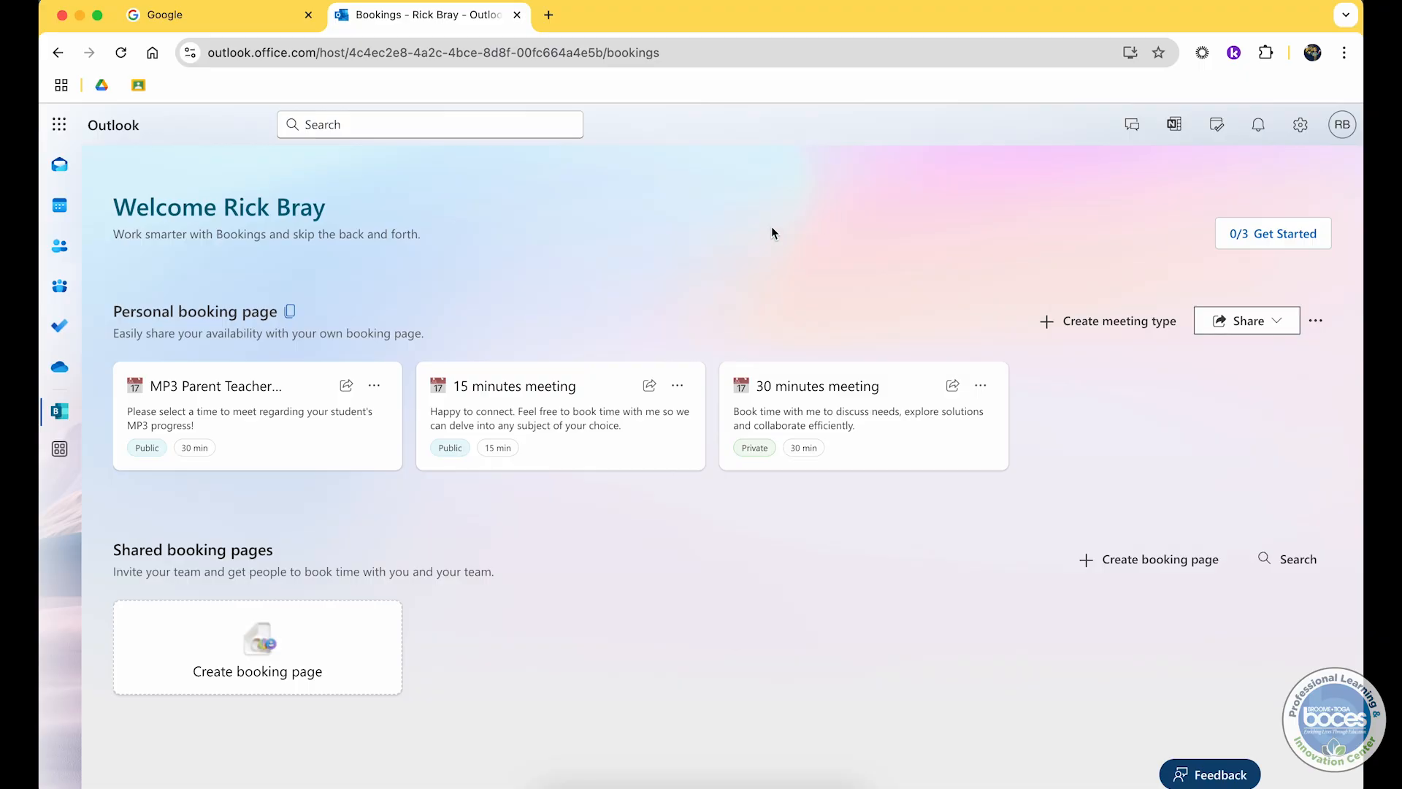
left_click(346, 387)
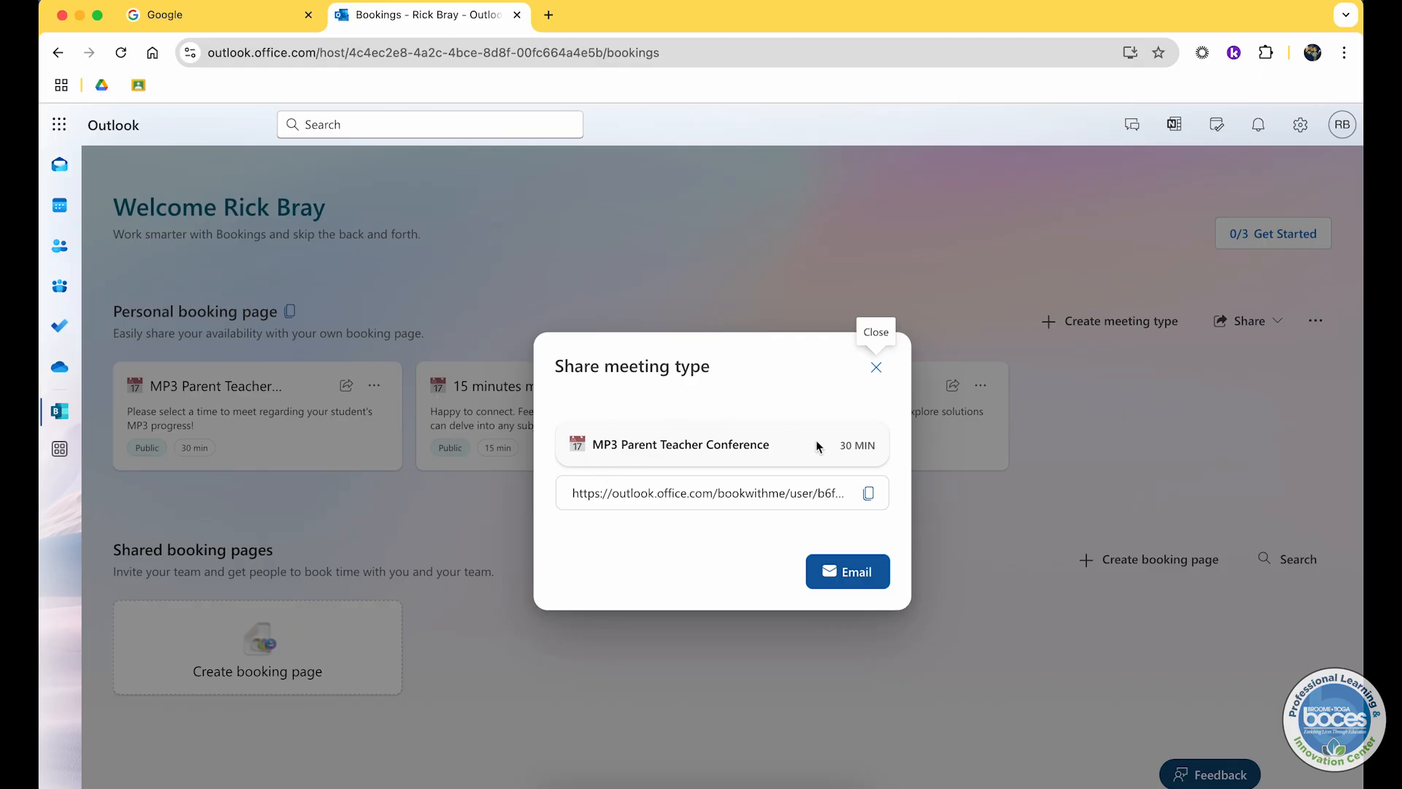
left_click(869, 495)
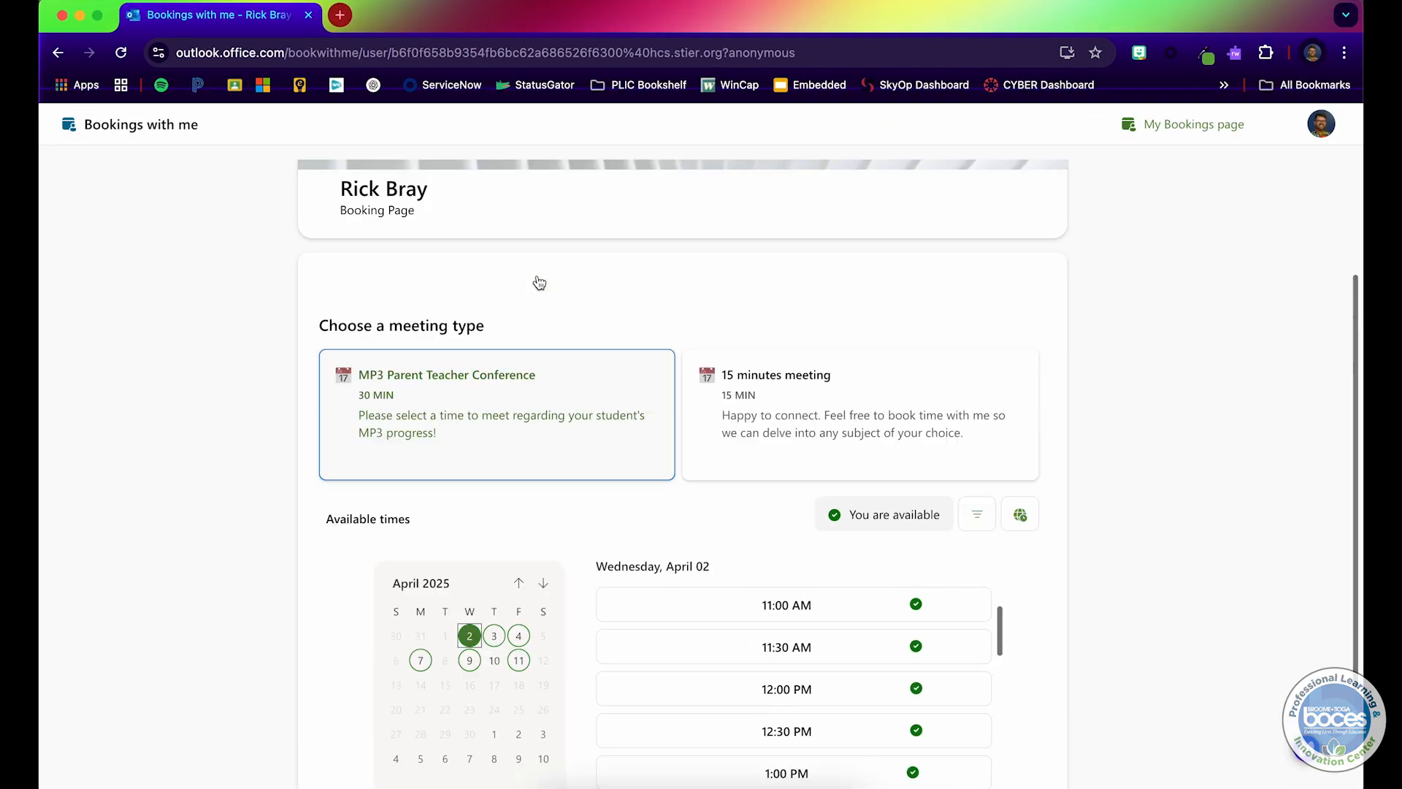
scroll(538, 281, "up", 5)
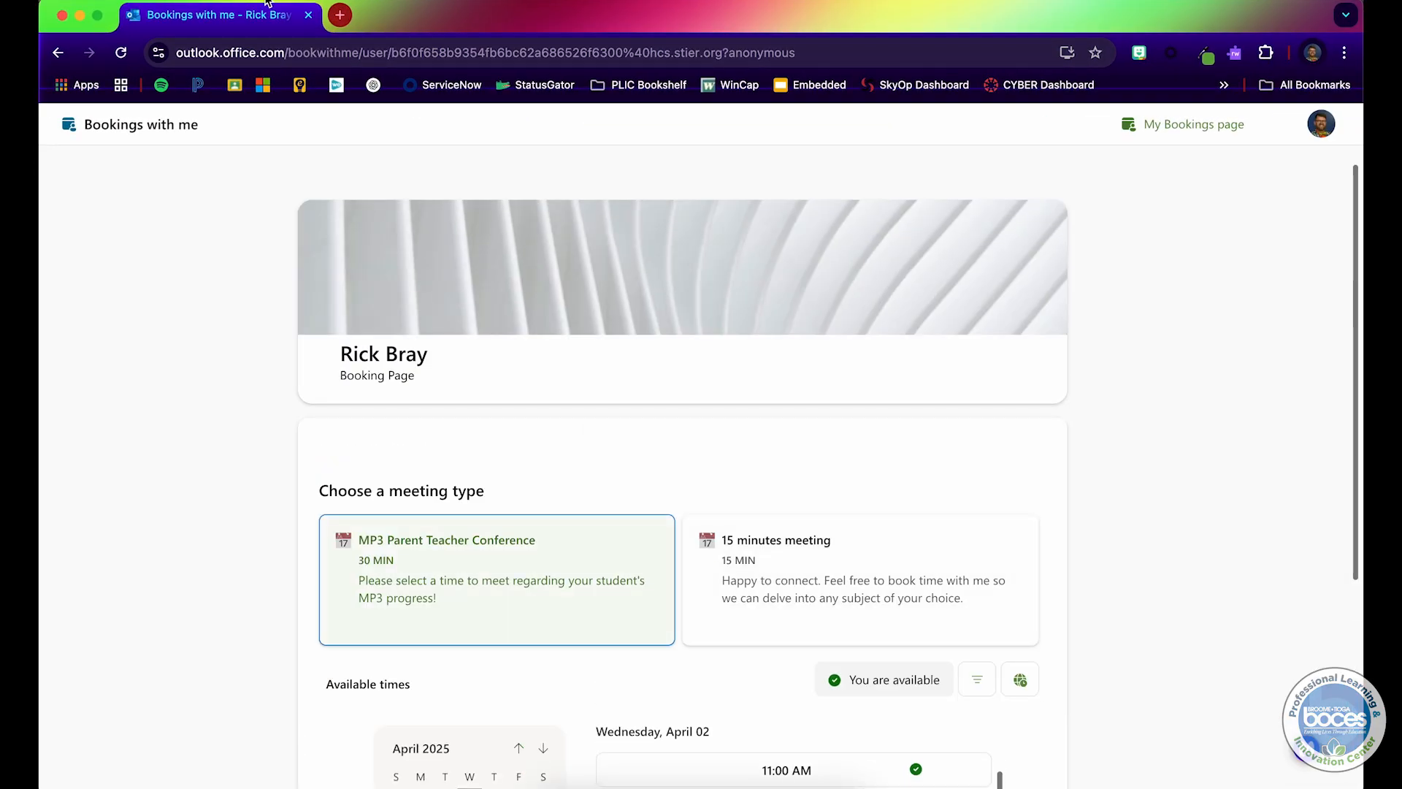
left_click(333, 22)
key("super+v")
key("Return")
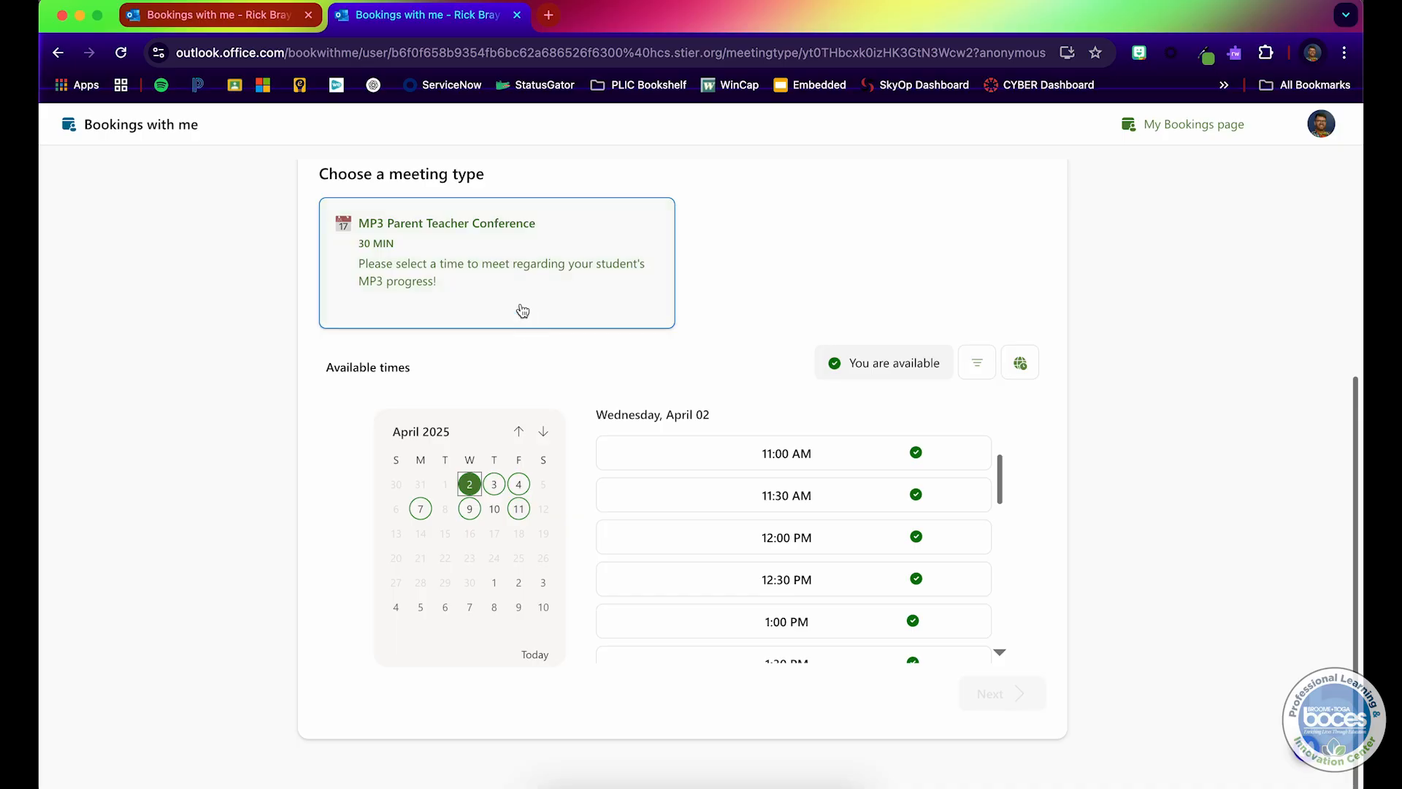
Step: Close the share dialog and copy the share link of the private 30 minutes meeting
key("ctrl+Up")
left_click(492, 353)
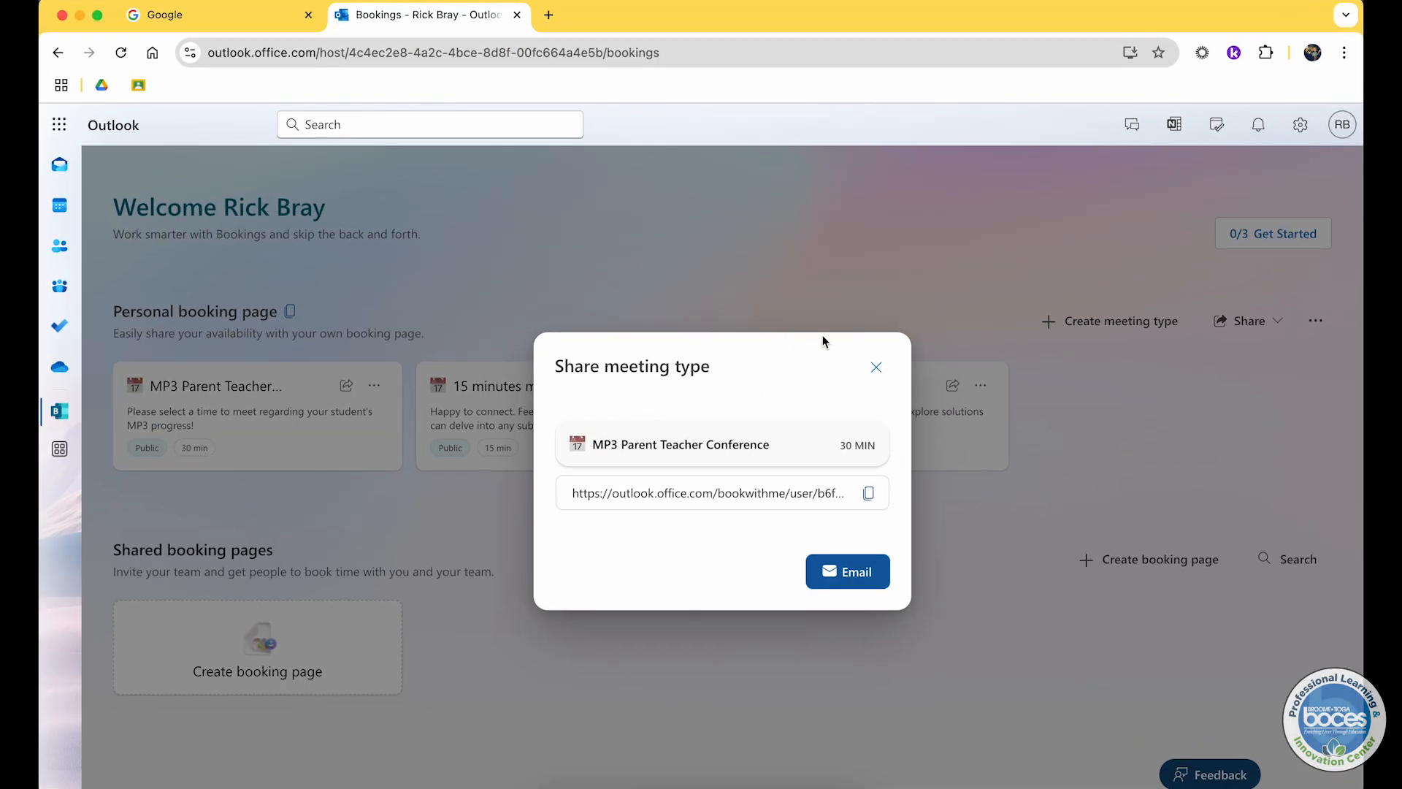
left_click(872, 368)
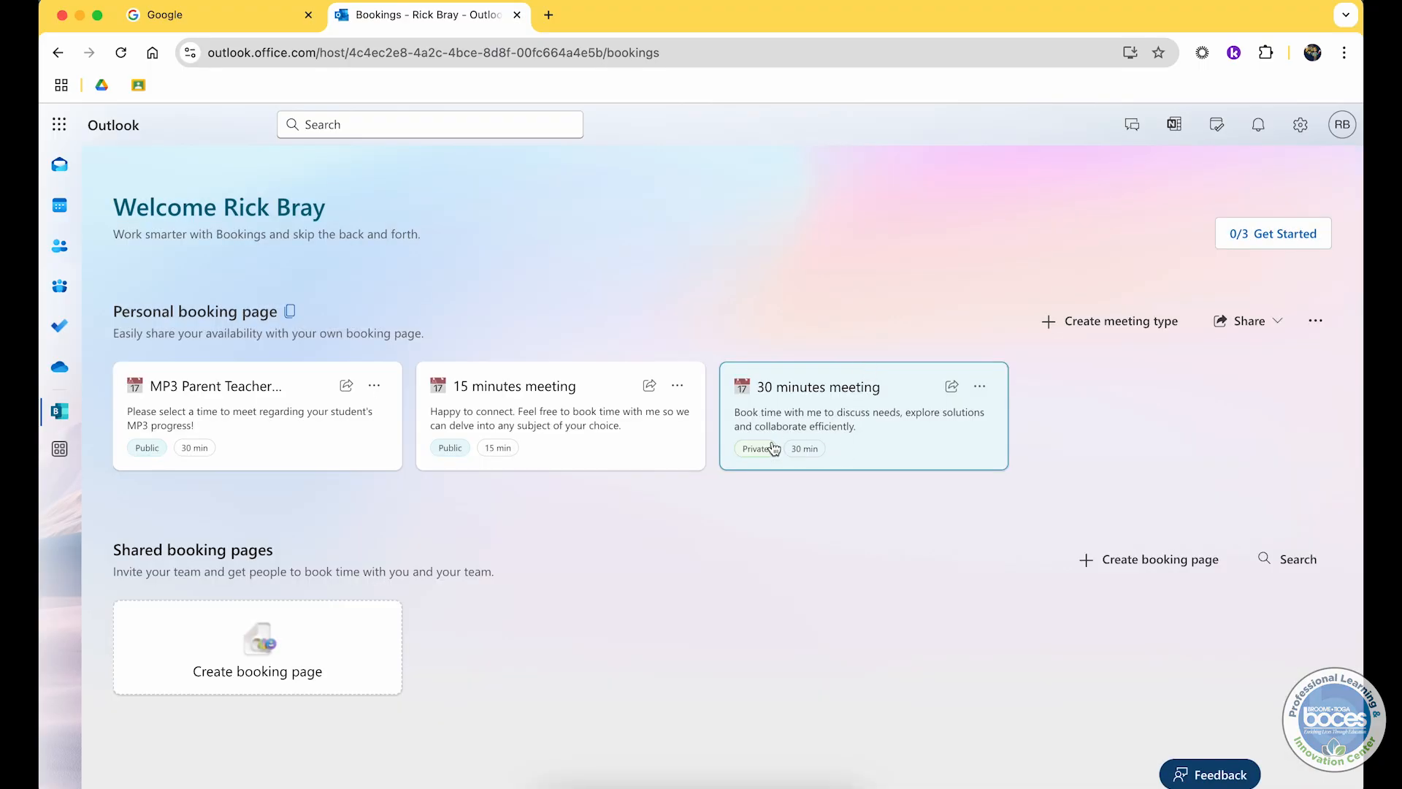
left_click(953, 387)
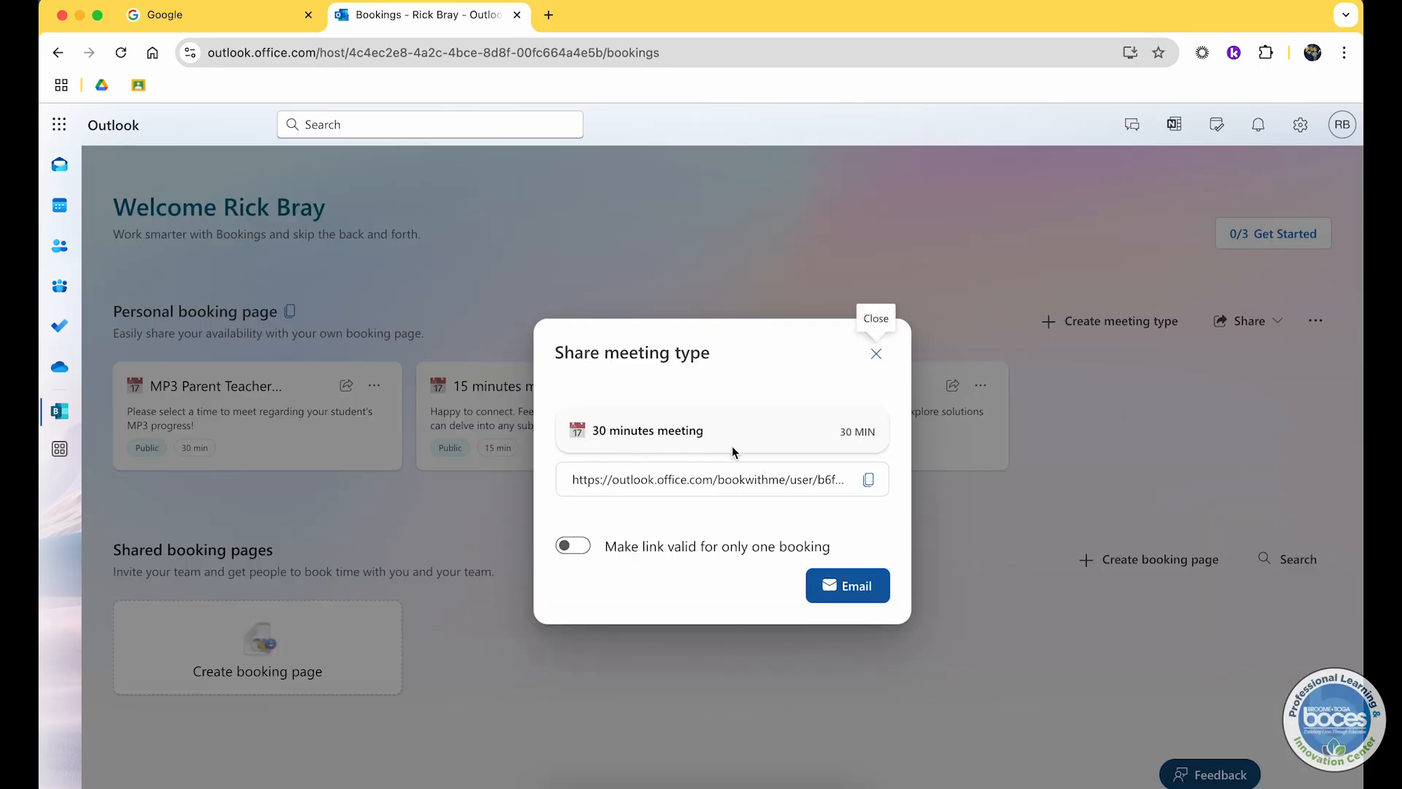
left_click(868, 480)
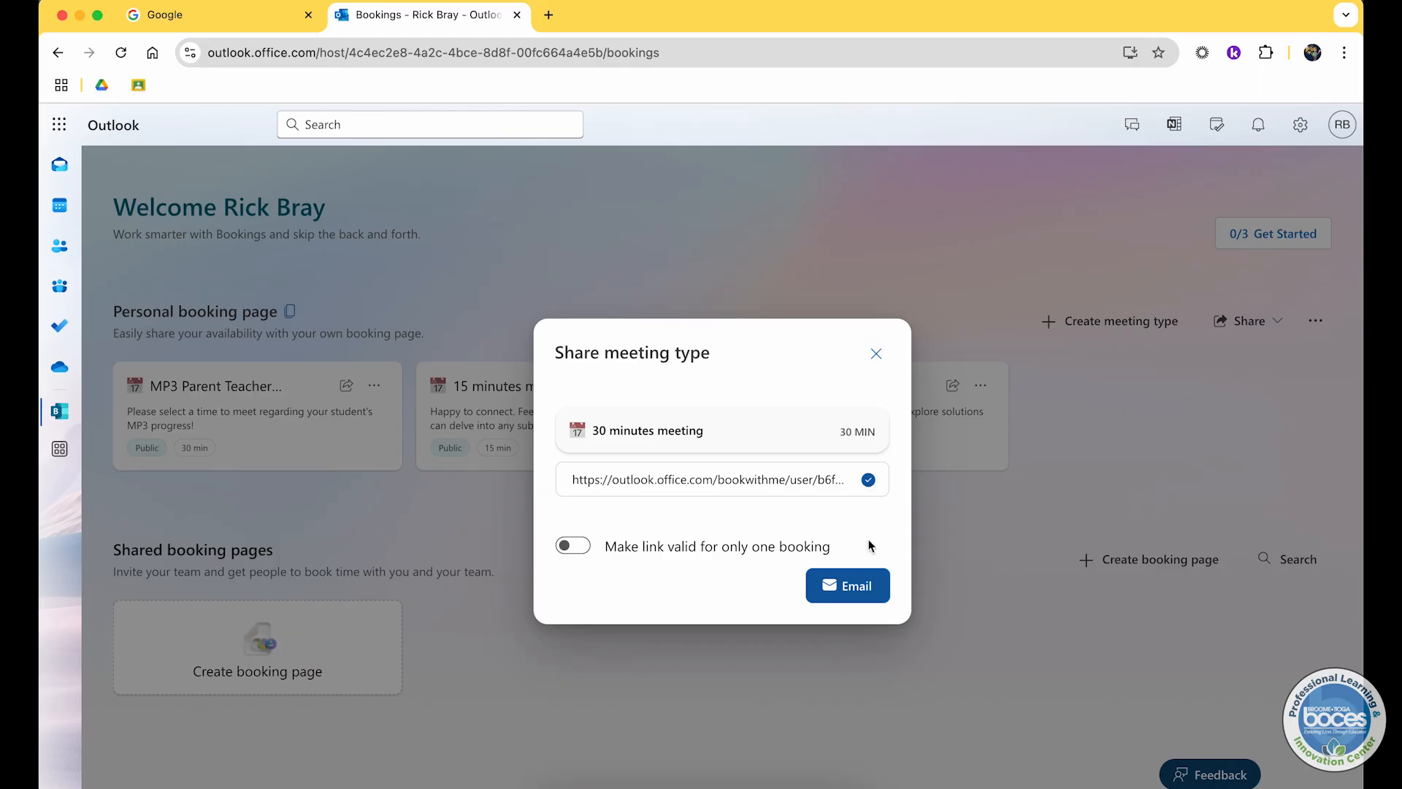
left_click(876, 353)
Step: Return to the booking tabs and compare the single meeting type page with the full booking page
key("ctrl+Up")
left_click(599, 251)
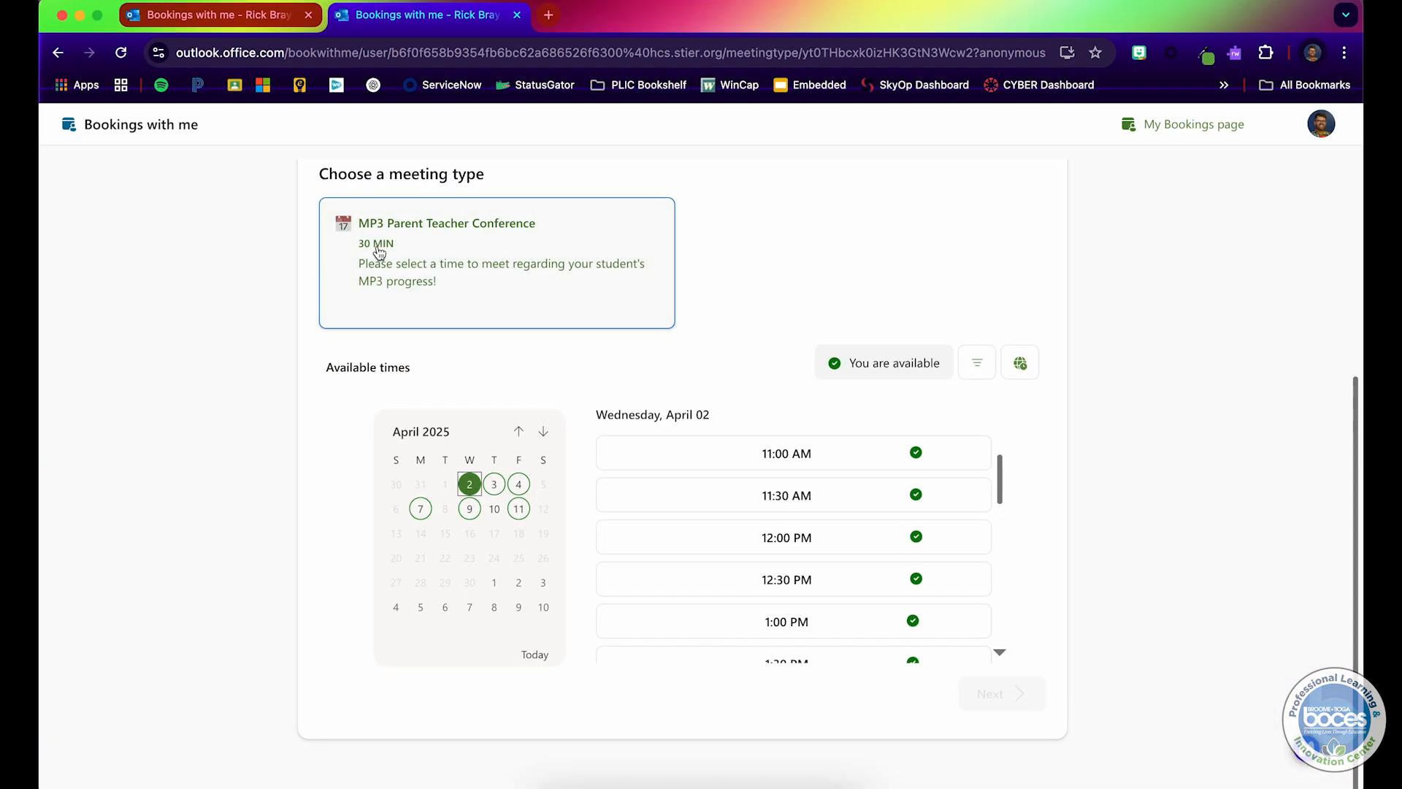
left_click(230, 16)
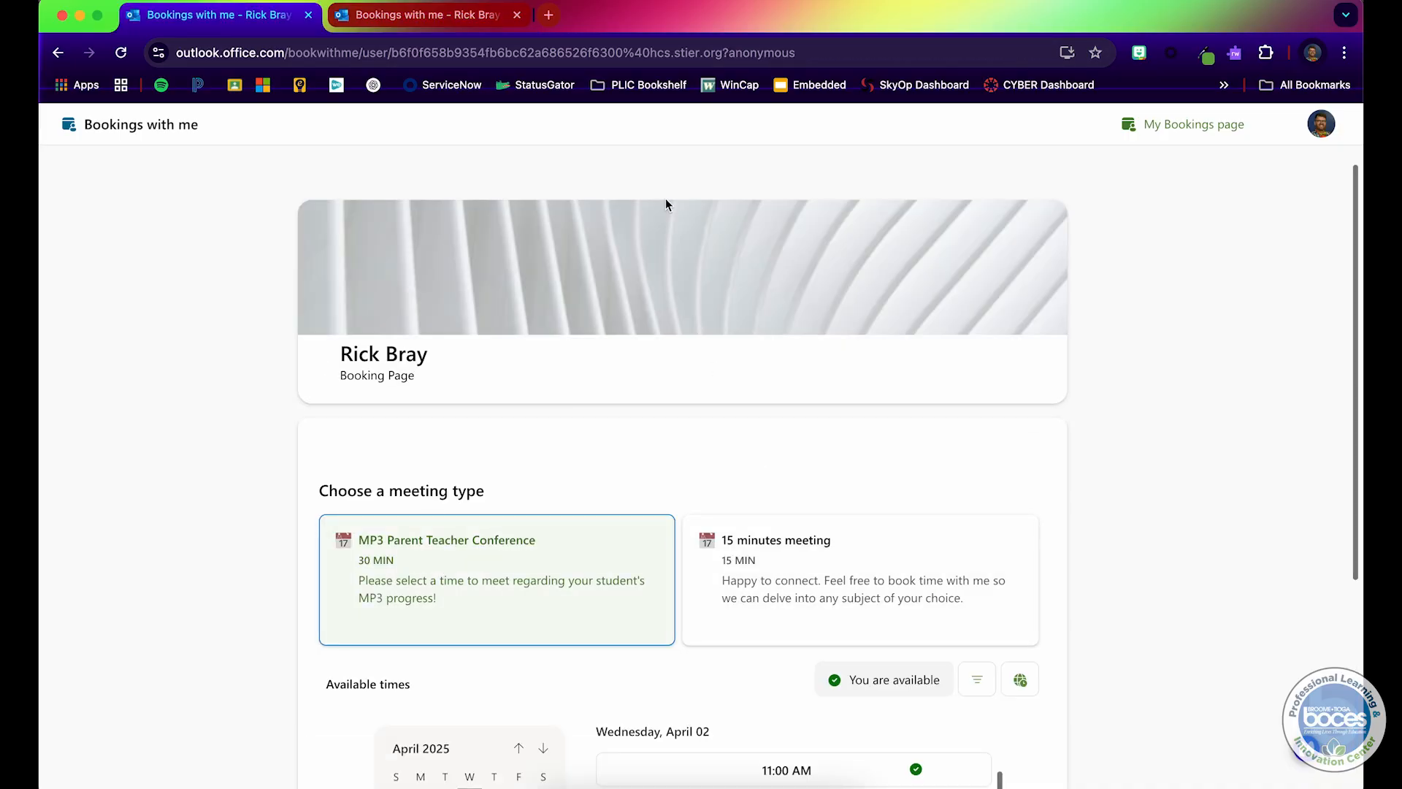
Step: Open a new tab and paste the private 30 minutes meeting link to load its booking page
left_click(552, 21)
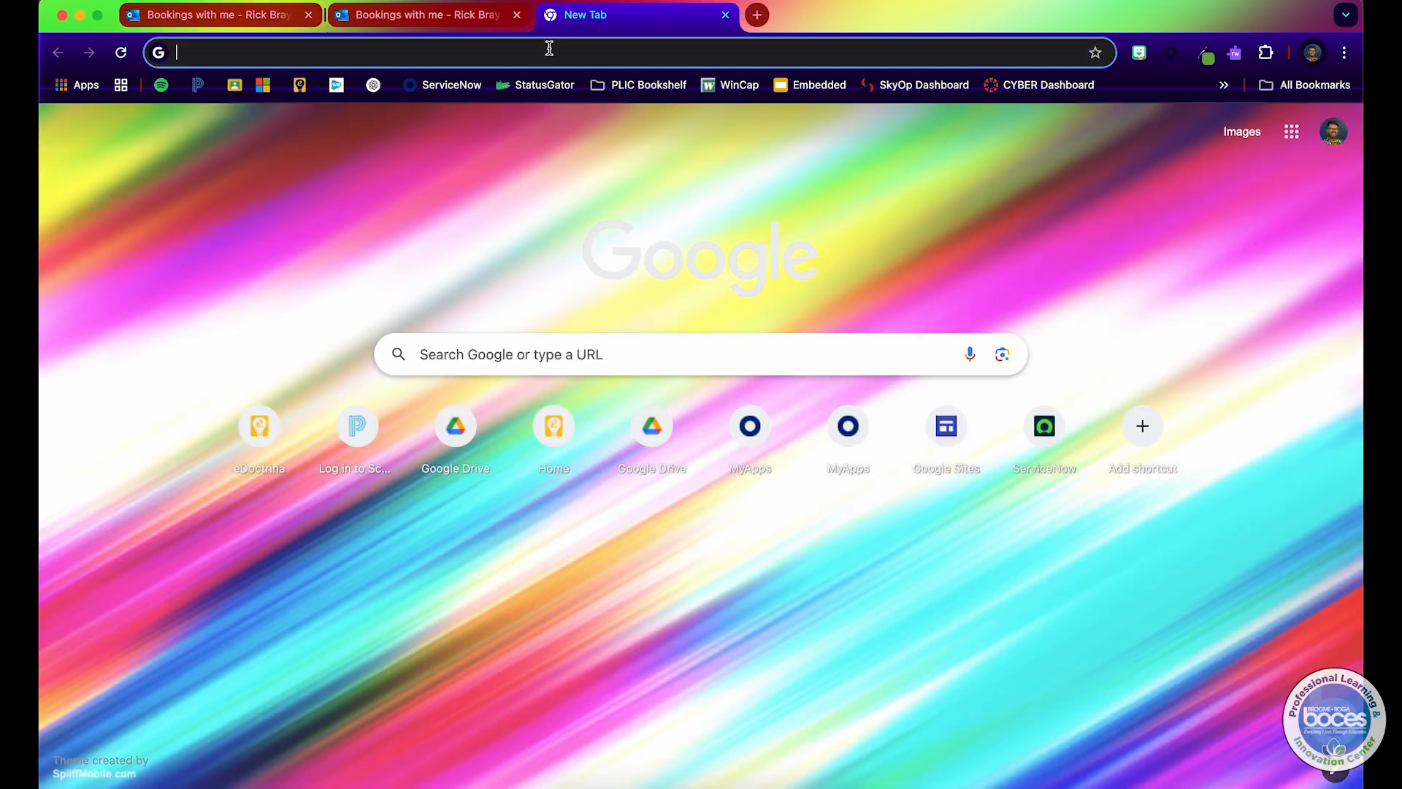
left_click(550, 48)
right_click(550, 48)
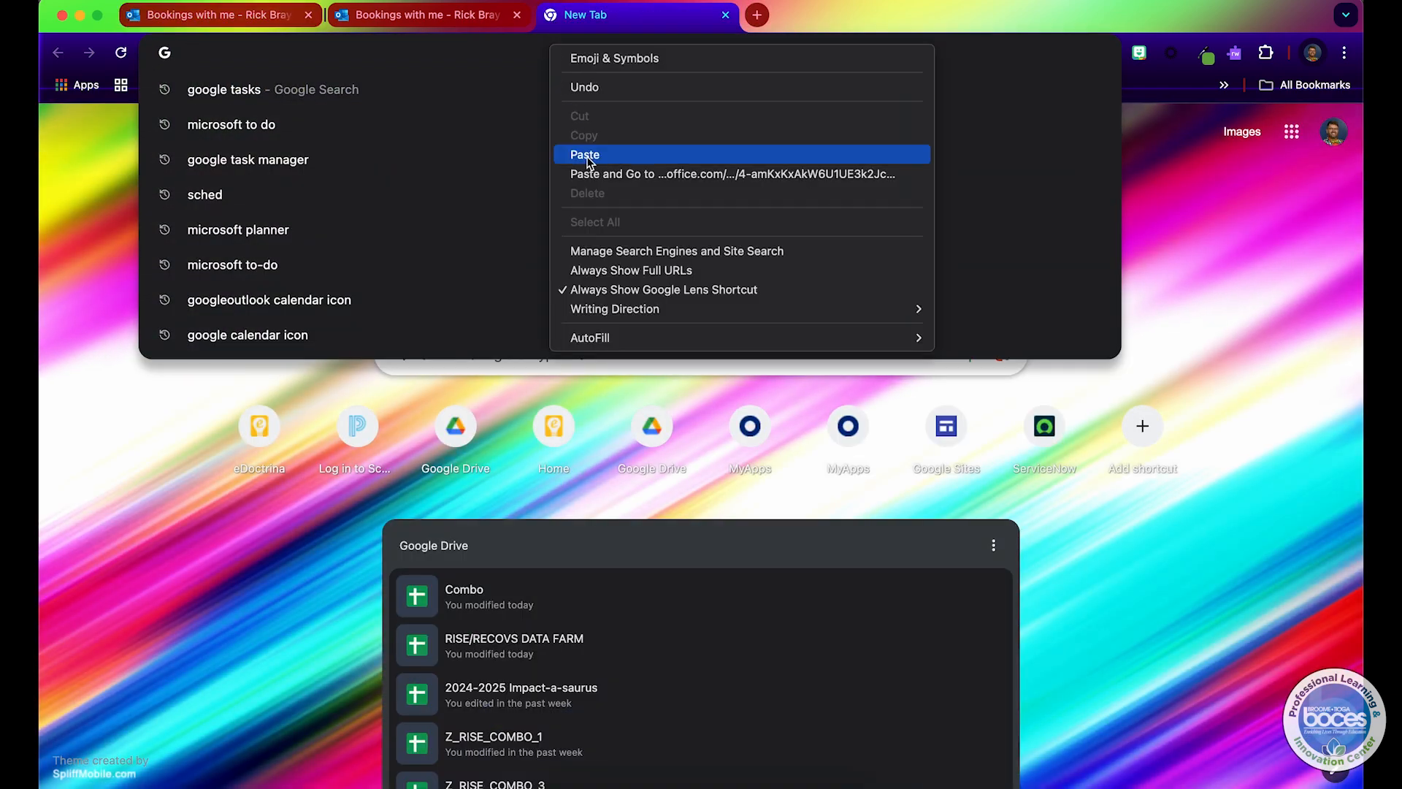
left_click(586, 155)
key("Return")
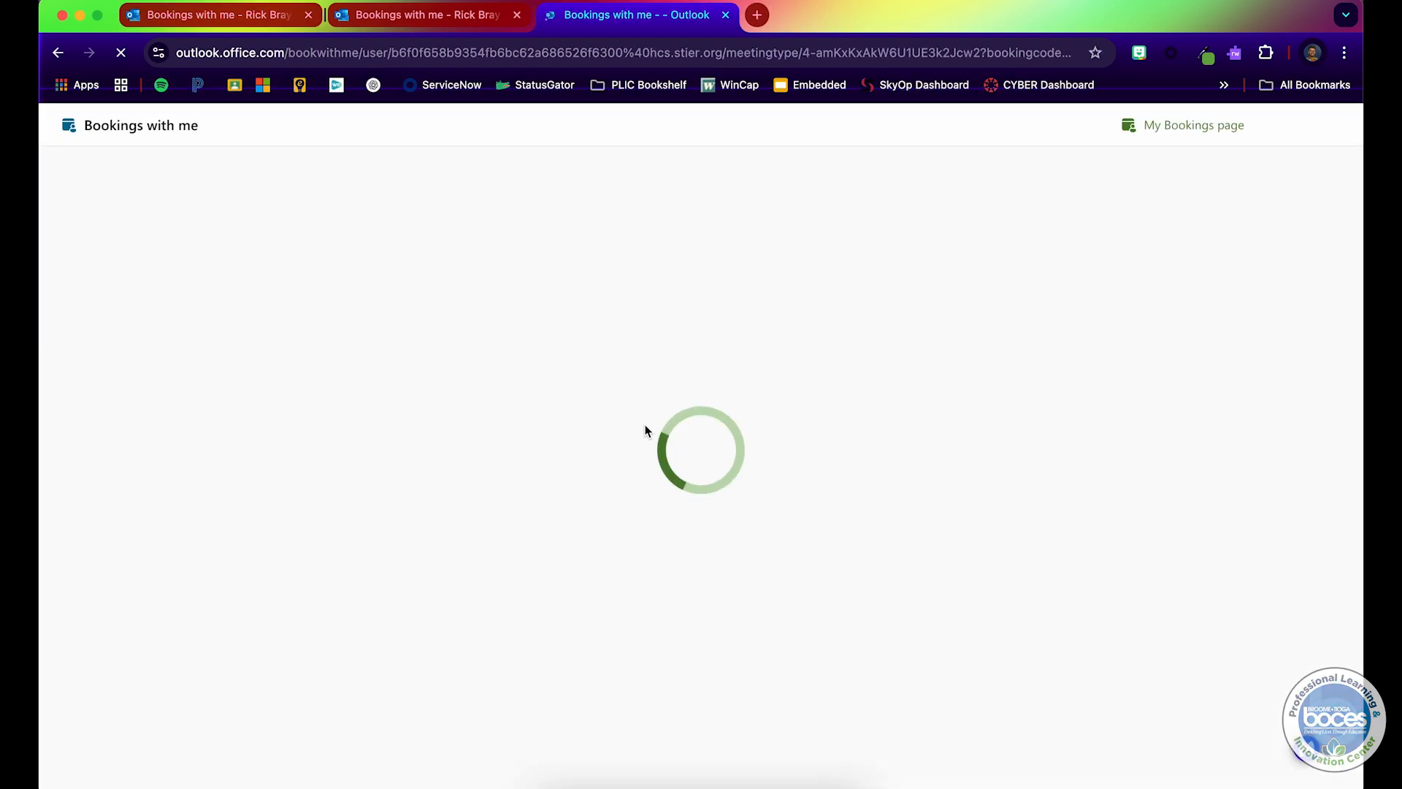
scroll(646, 424, "down", 5)
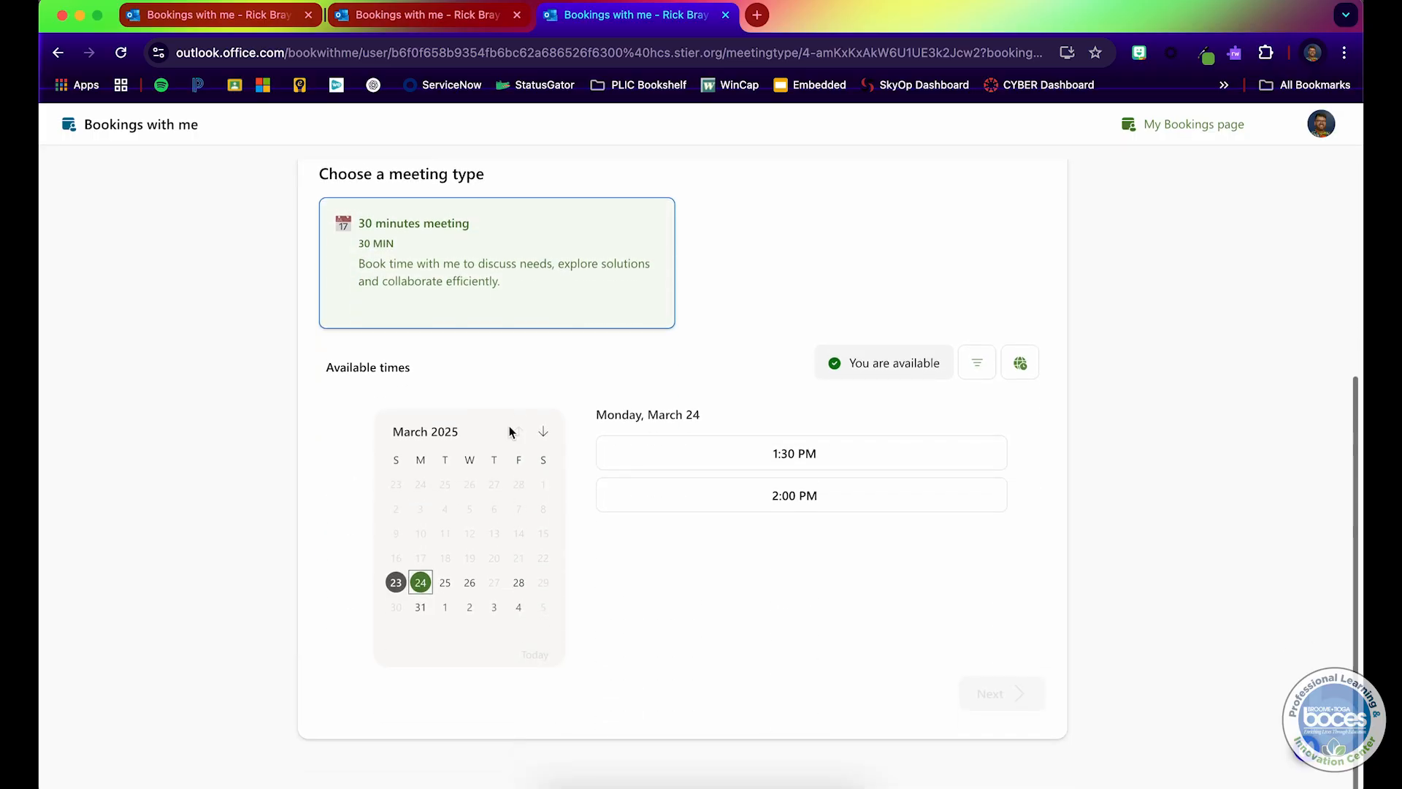
Step: Compare the 30 minutes meeting page with the MP3 conference and full booking page tabs, then return to Outlook
left_click(360, 17)
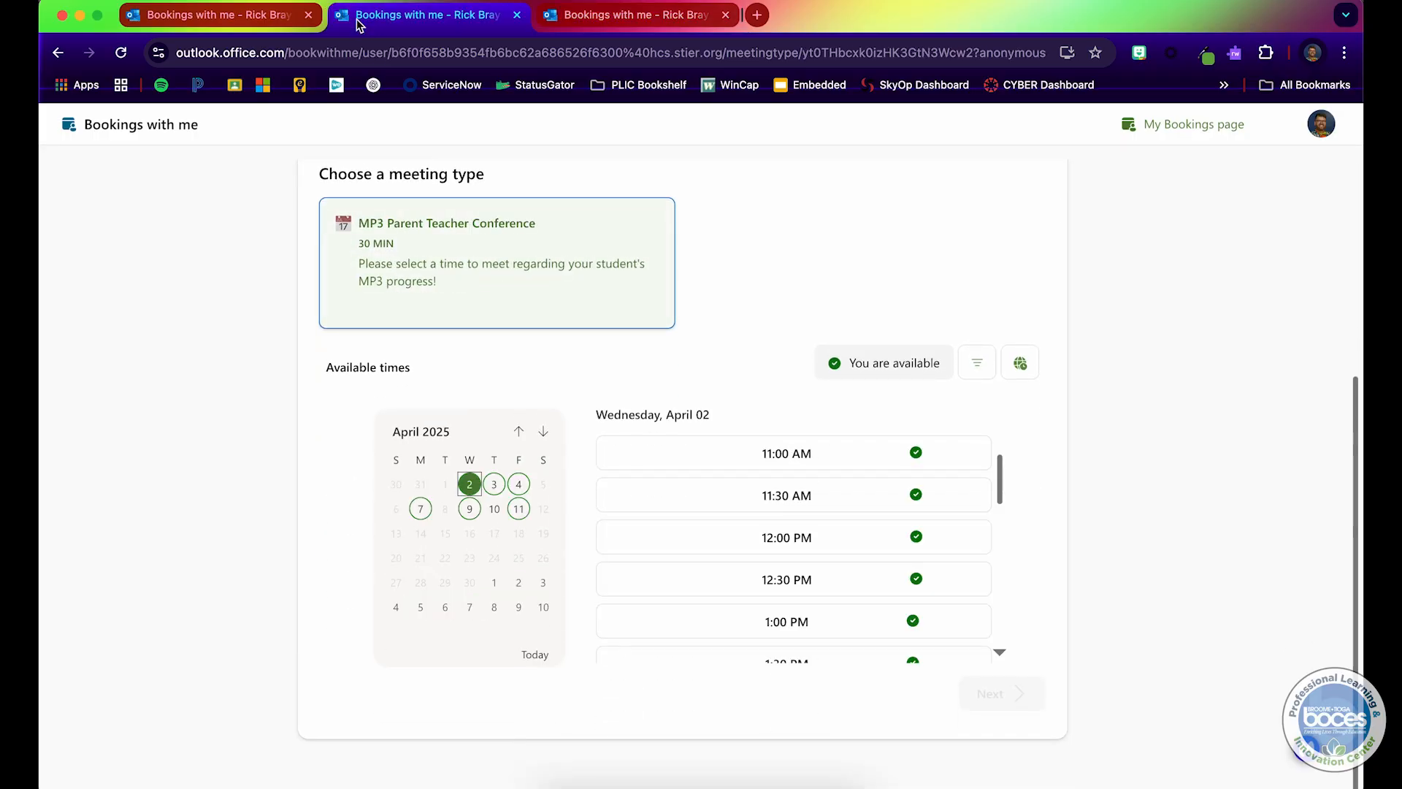
left_click(213, 6)
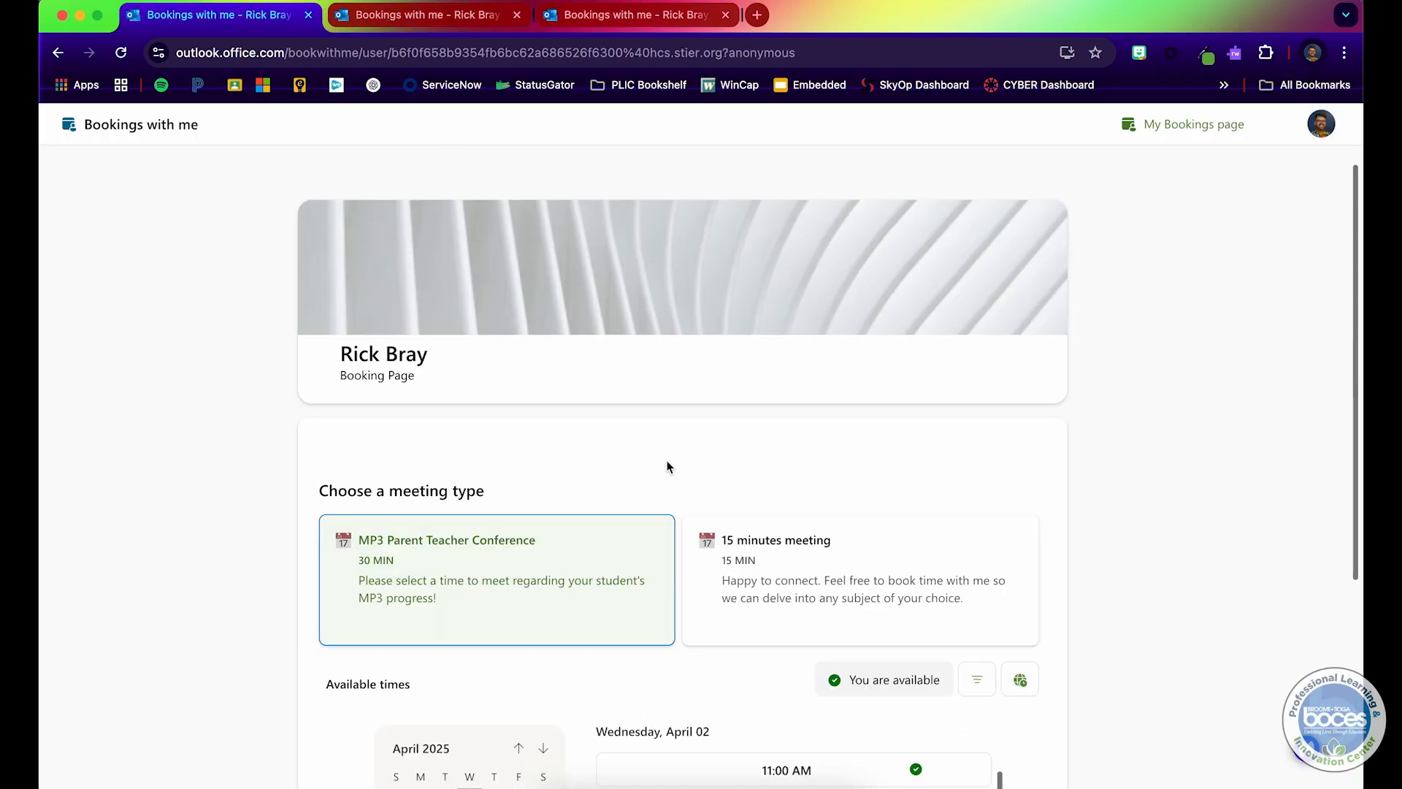
left_click(664, 15)
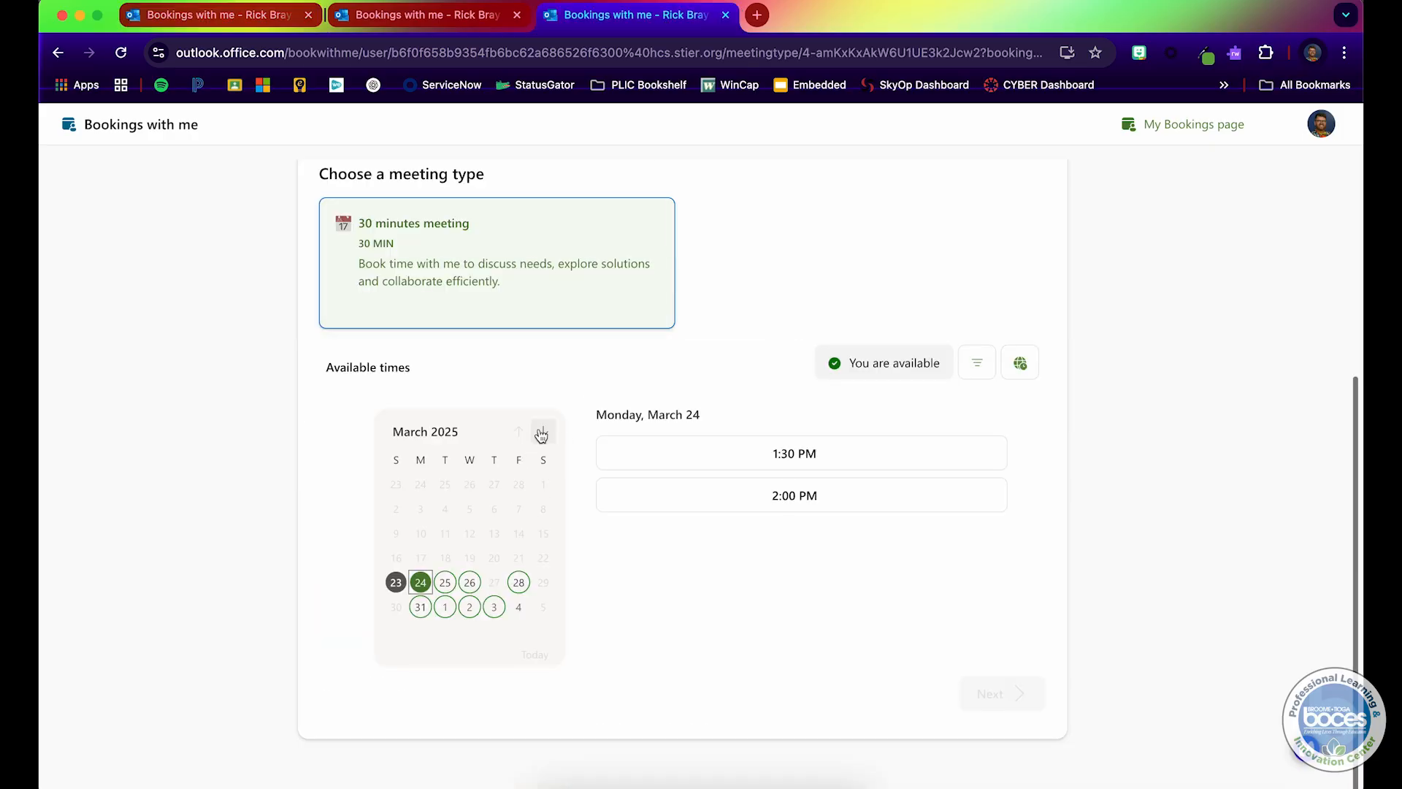
key("ctrl+Up")
left_click(517, 407)
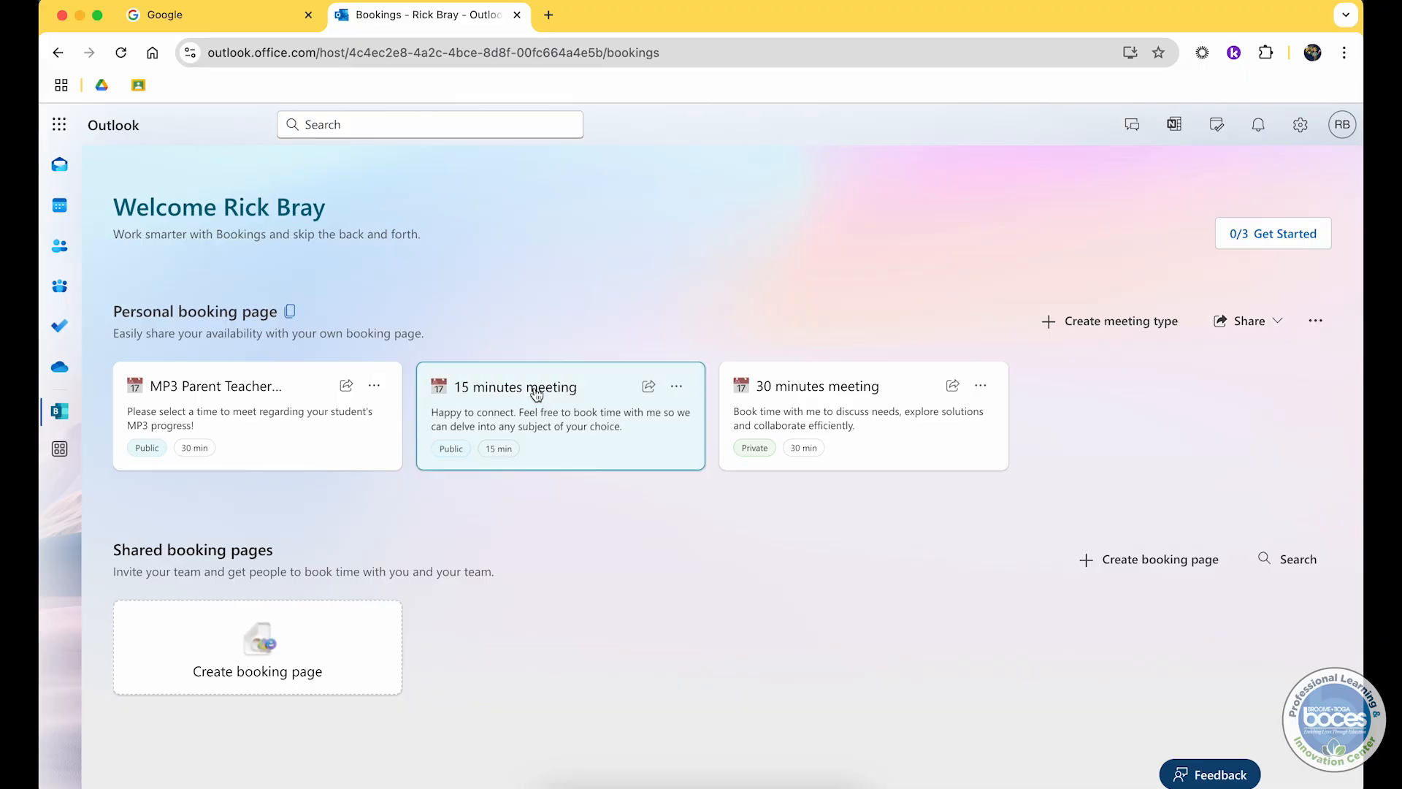
Step: Copy the MP3 Parent Teacher Conference share link, close the dialog, and make that meeting type private
left_click(346, 386)
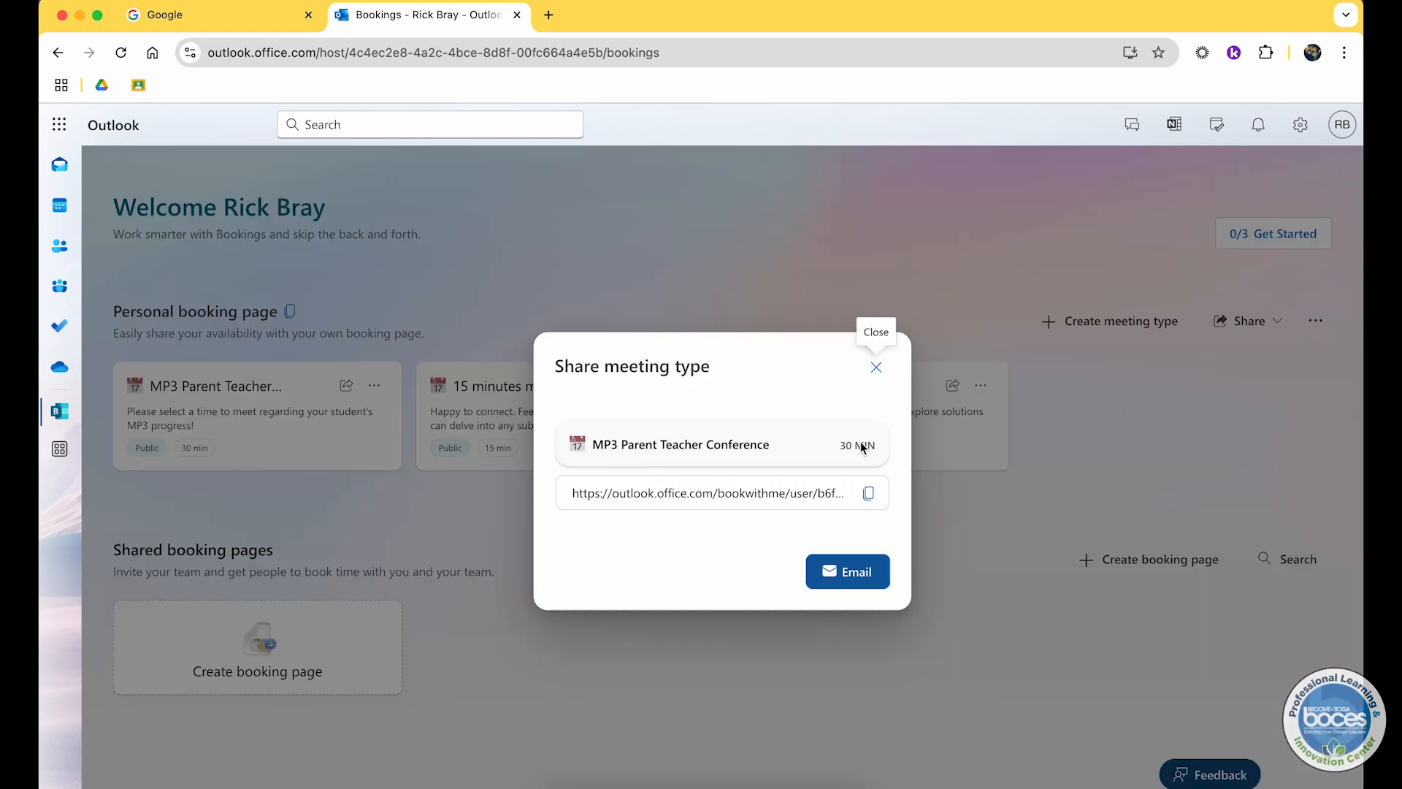
left_click(870, 496)
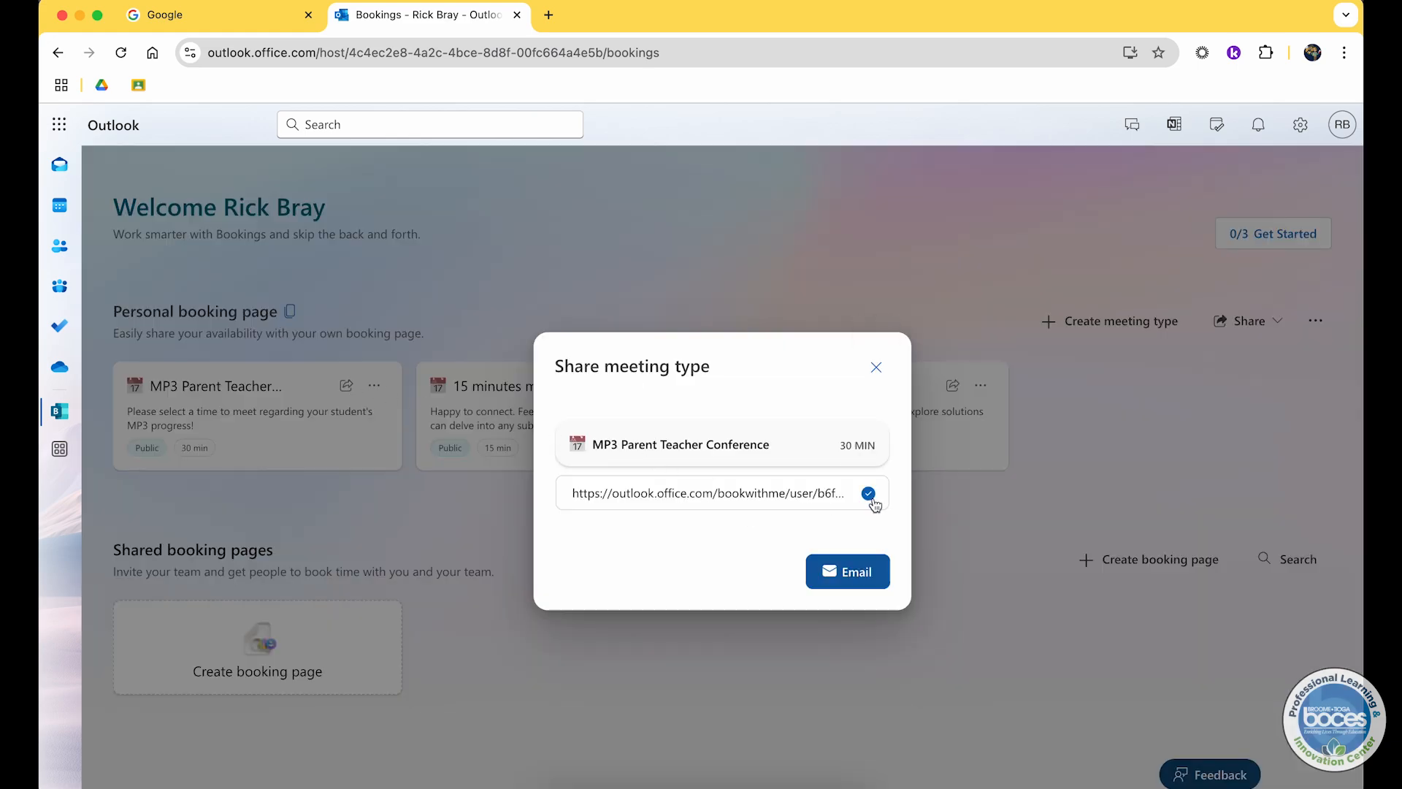
left_click(877, 367)
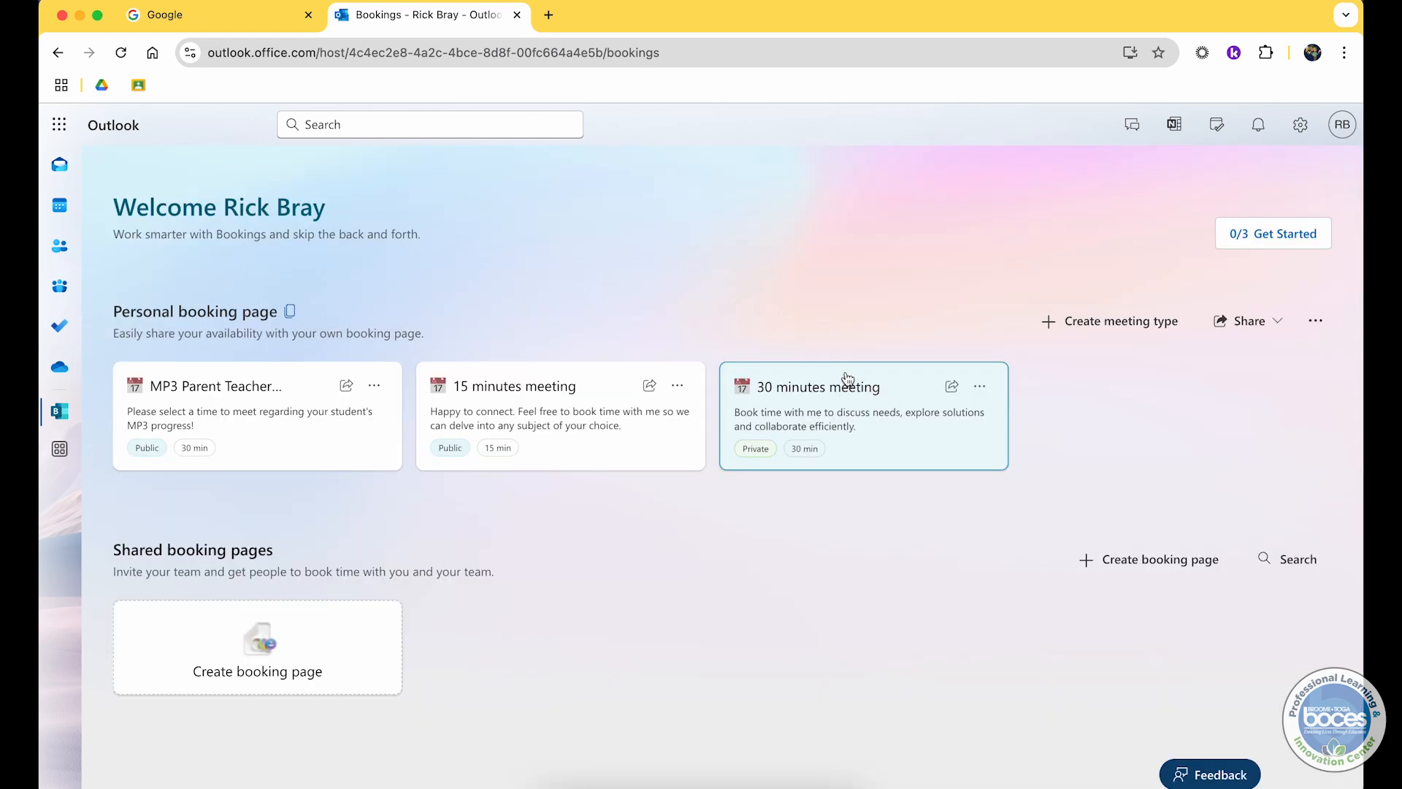
left_click(374, 385)
left_click(422, 511)
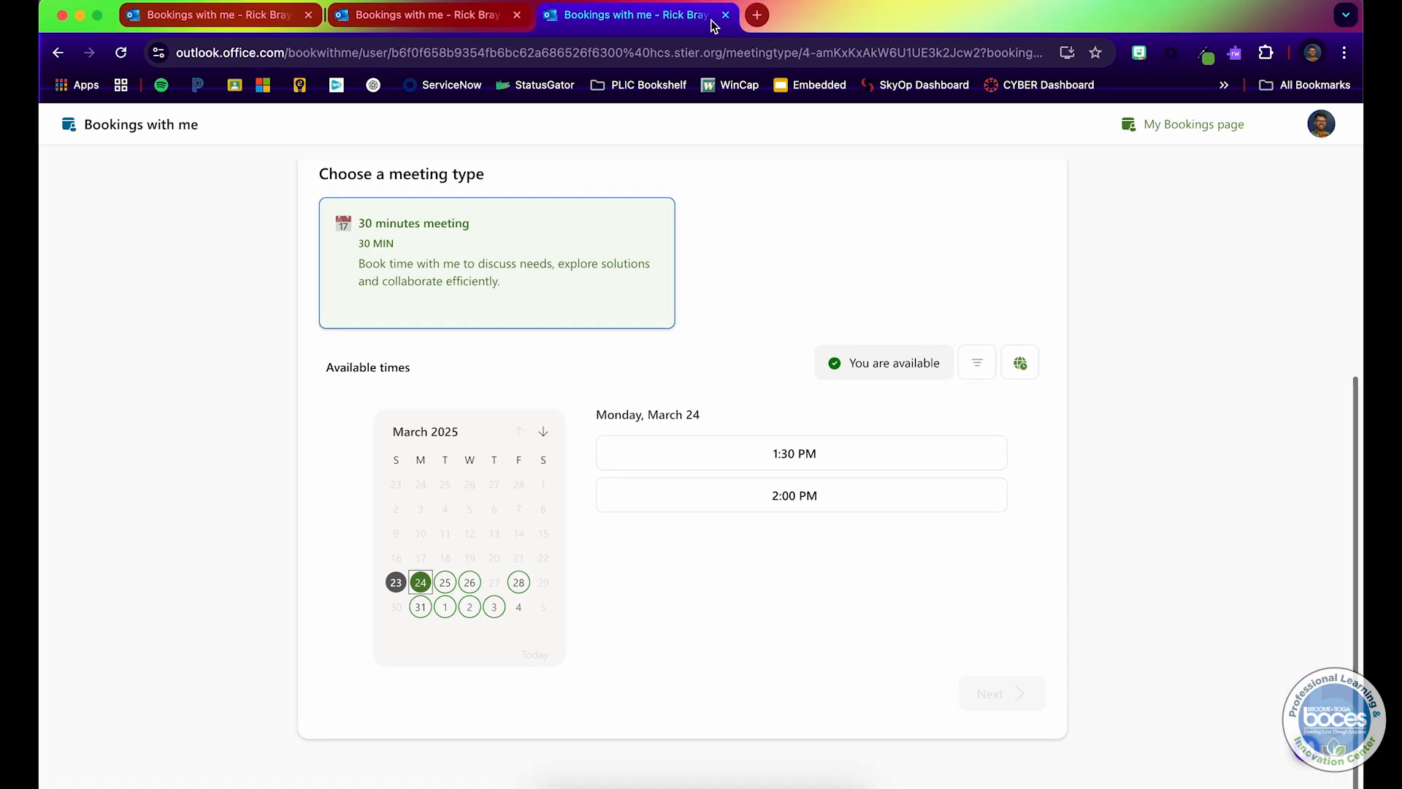
Step: Open a new tab and paste the copied MP3 Parent Teacher Conference link to test it
left_click(756, 15)
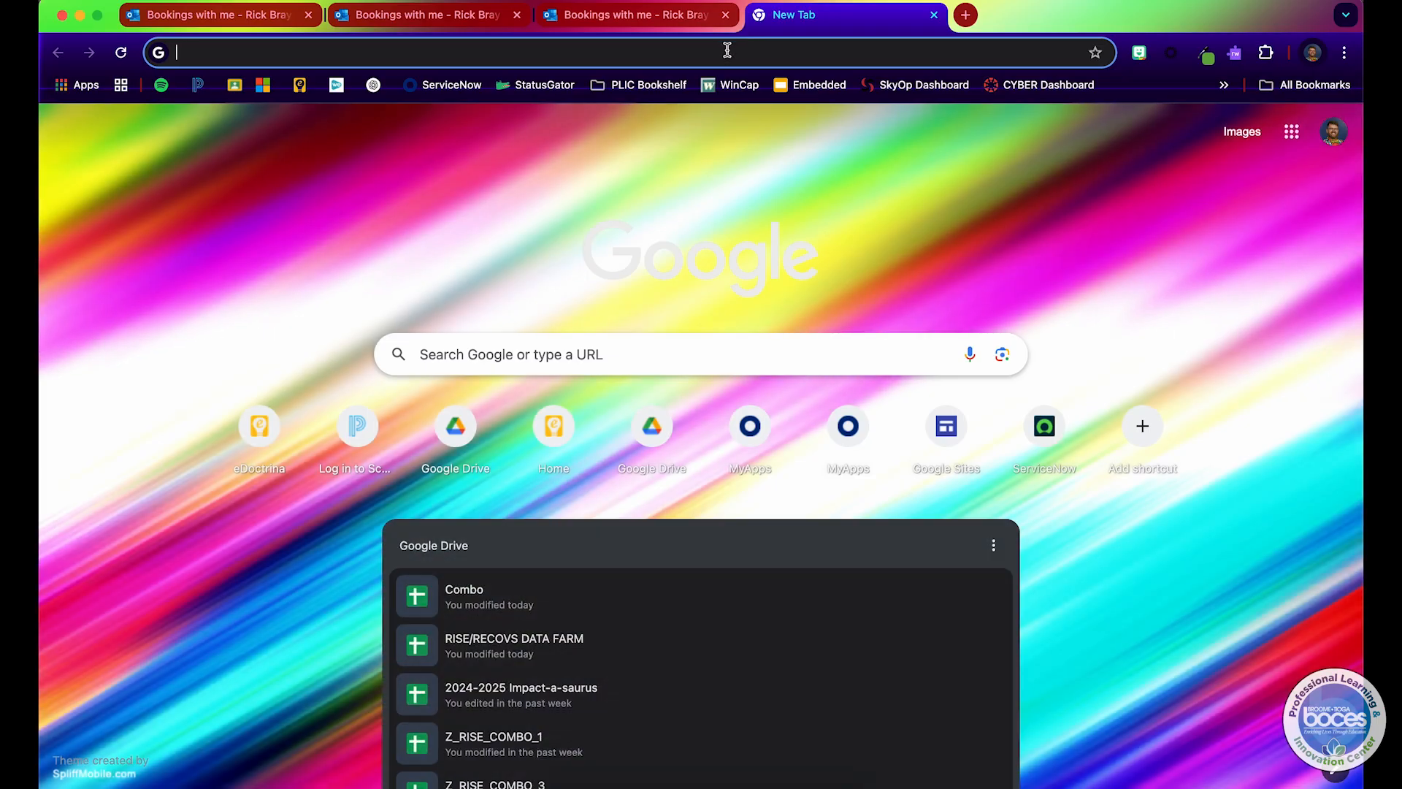
right_click(728, 49)
left_click(758, 155)
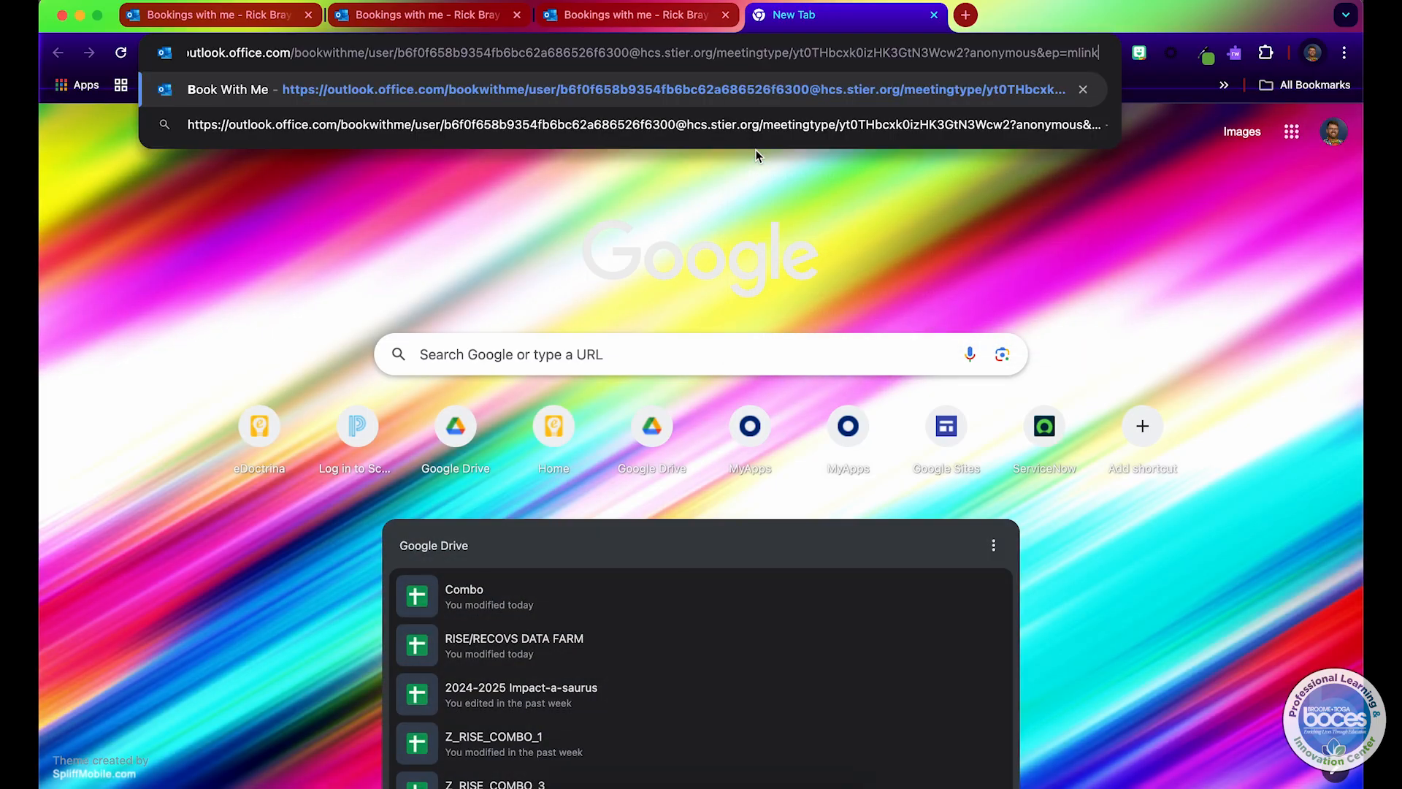
key("Return")
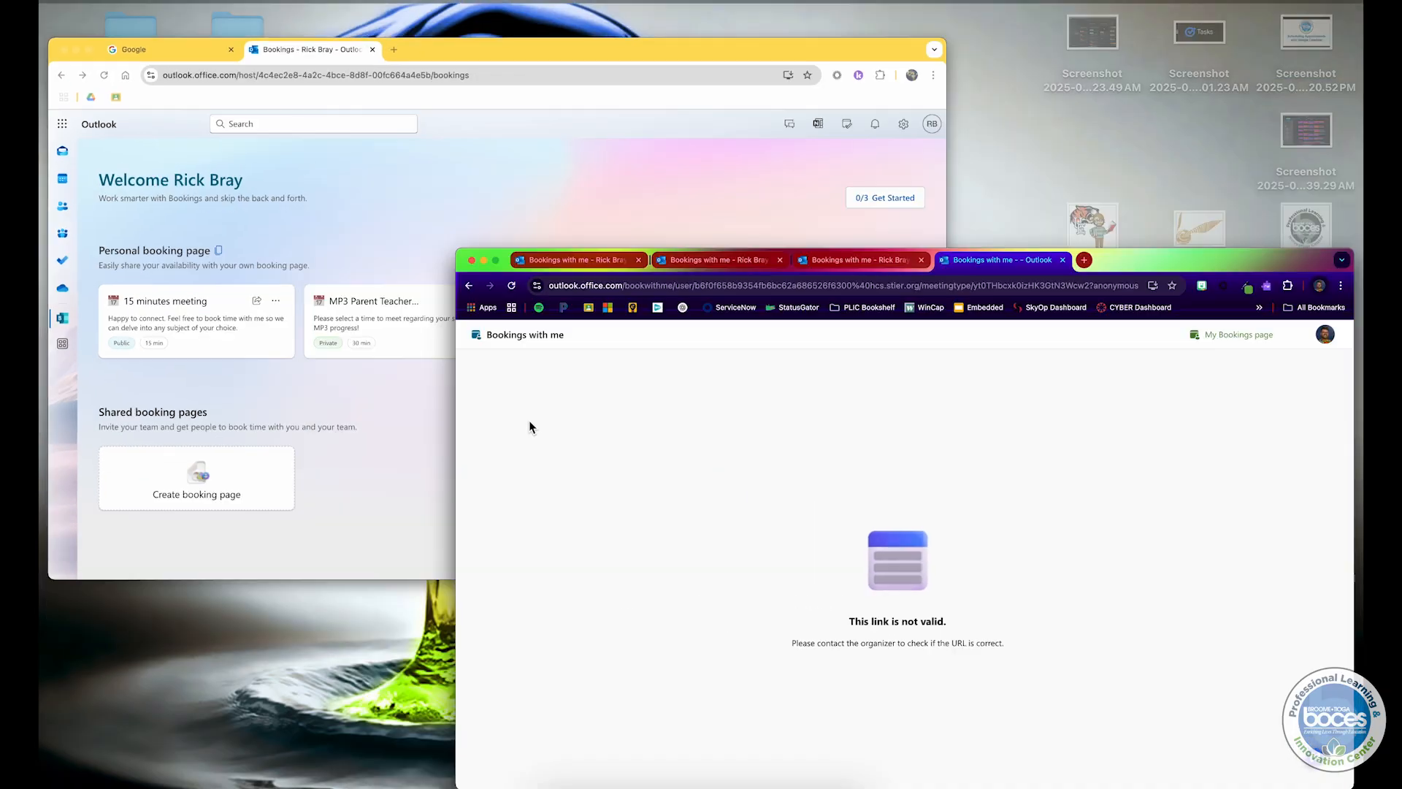
Step: Open Email signature settings from the Share options, include a link to the bookings page in the signature, and save
left_click(498, 407)
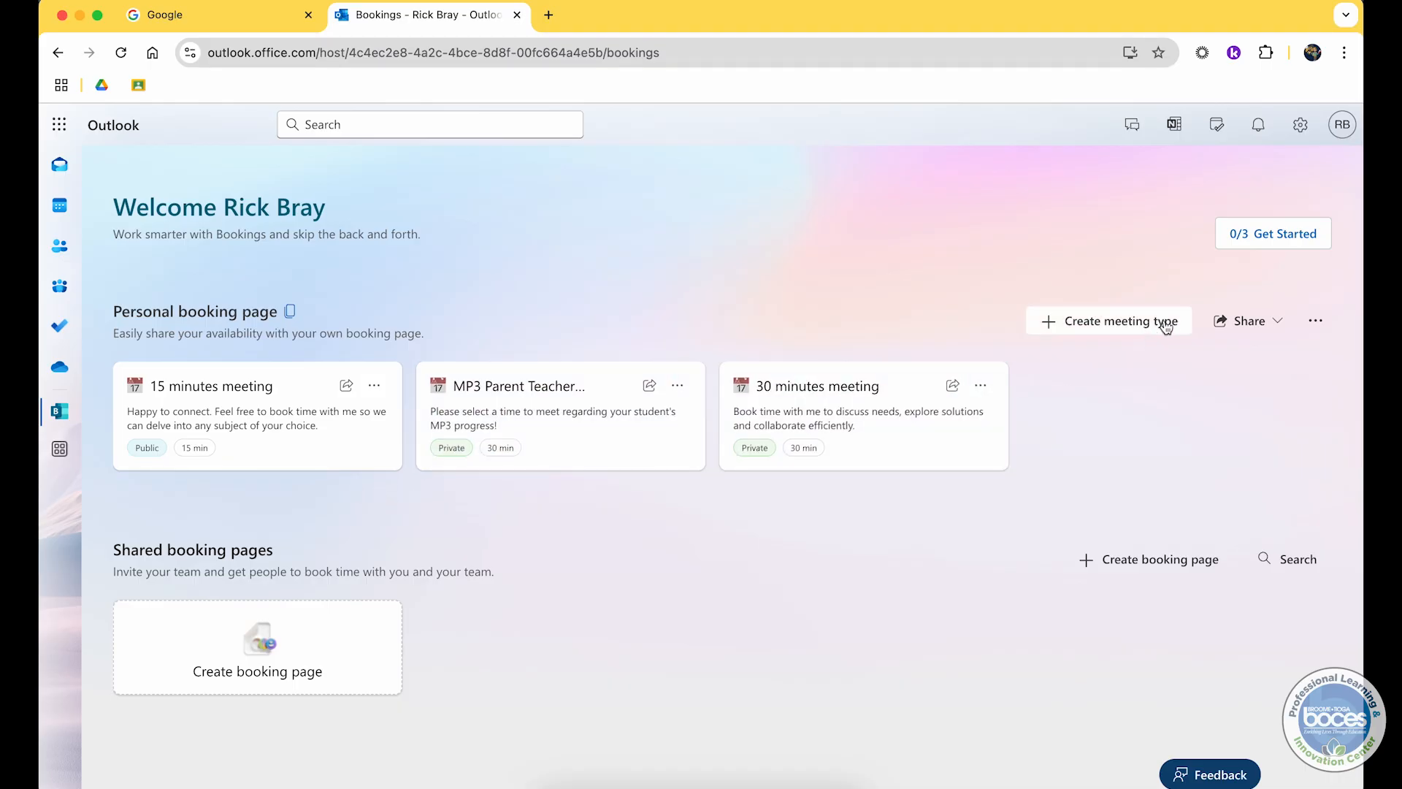
left_click(1227, 332)
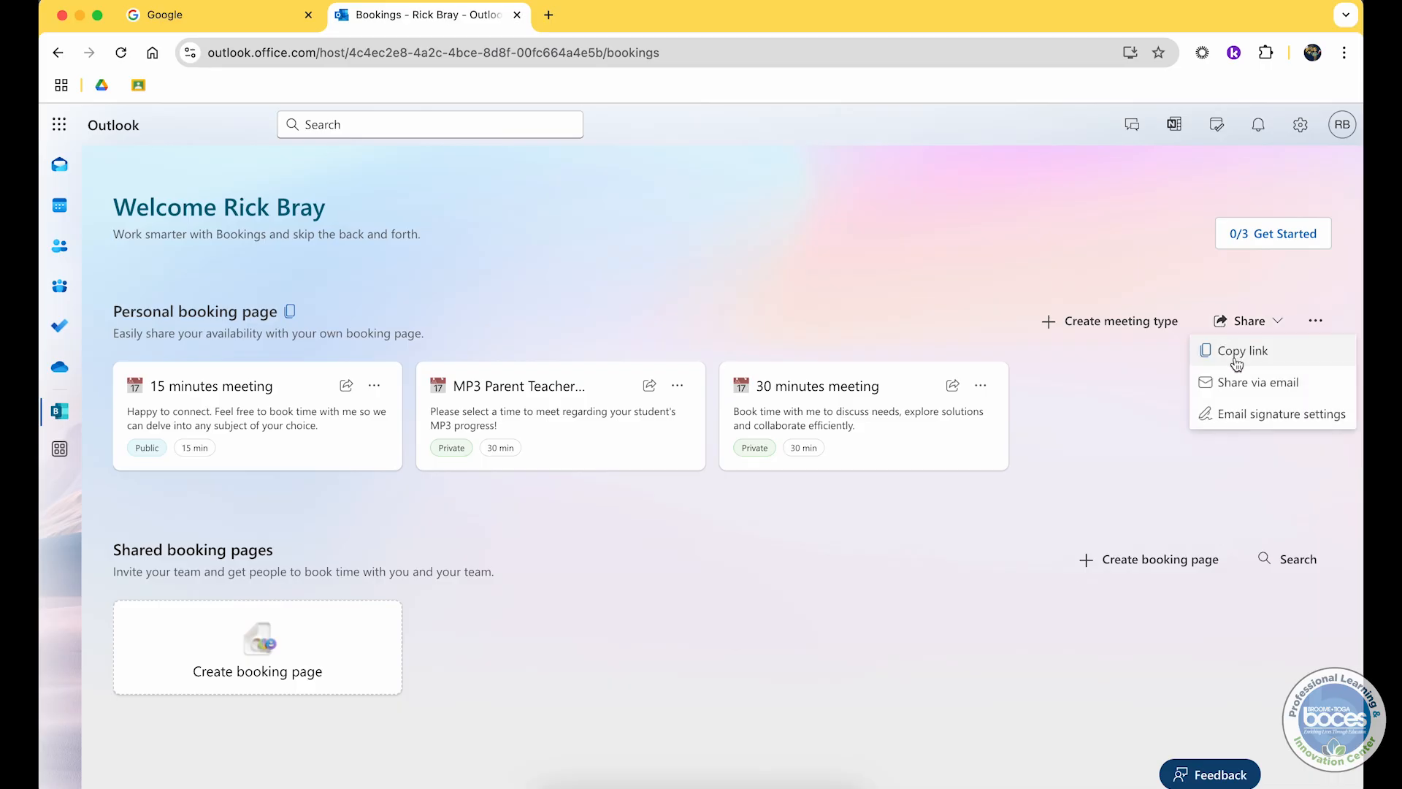
left_click(1071, 451)
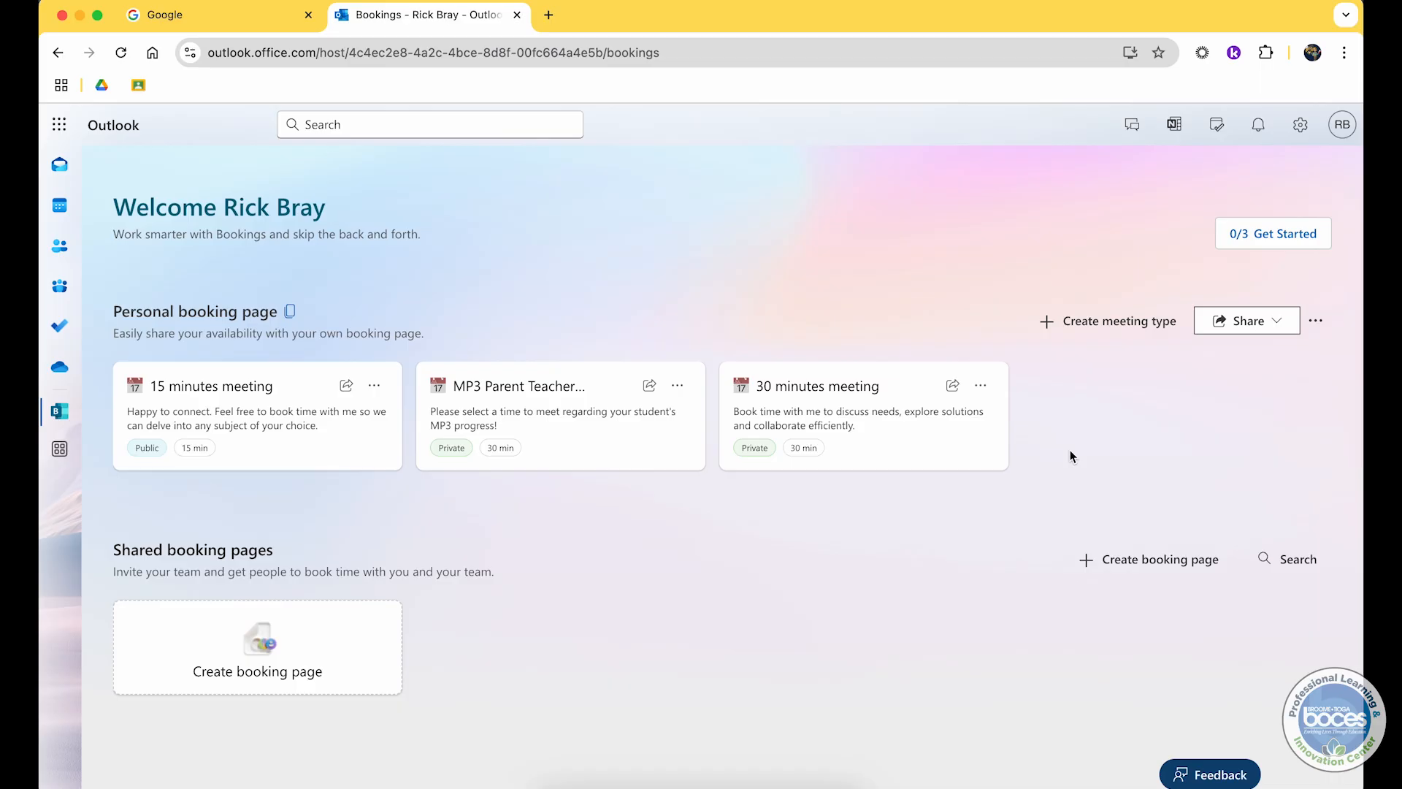
left_click(1276, 322)
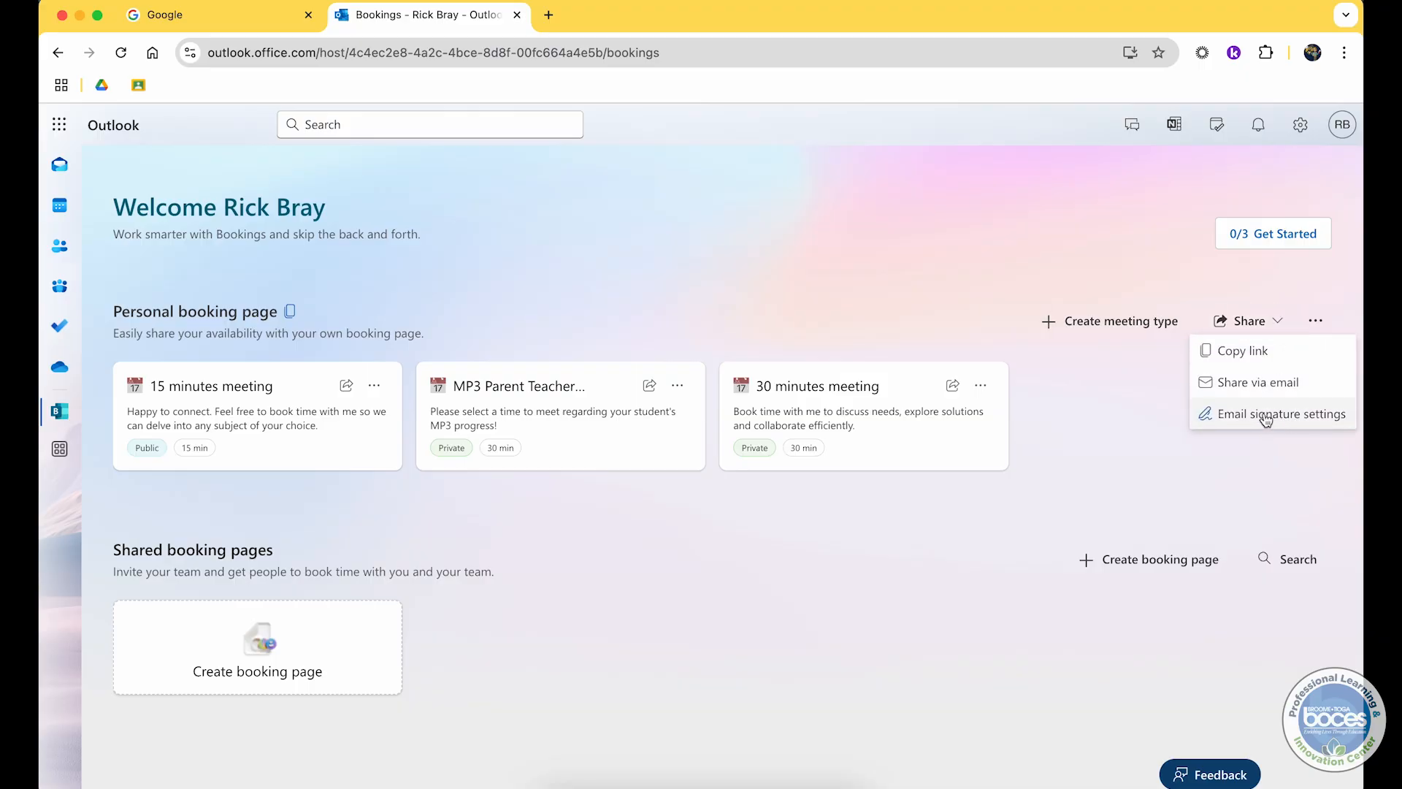
left_click(1263, 414)
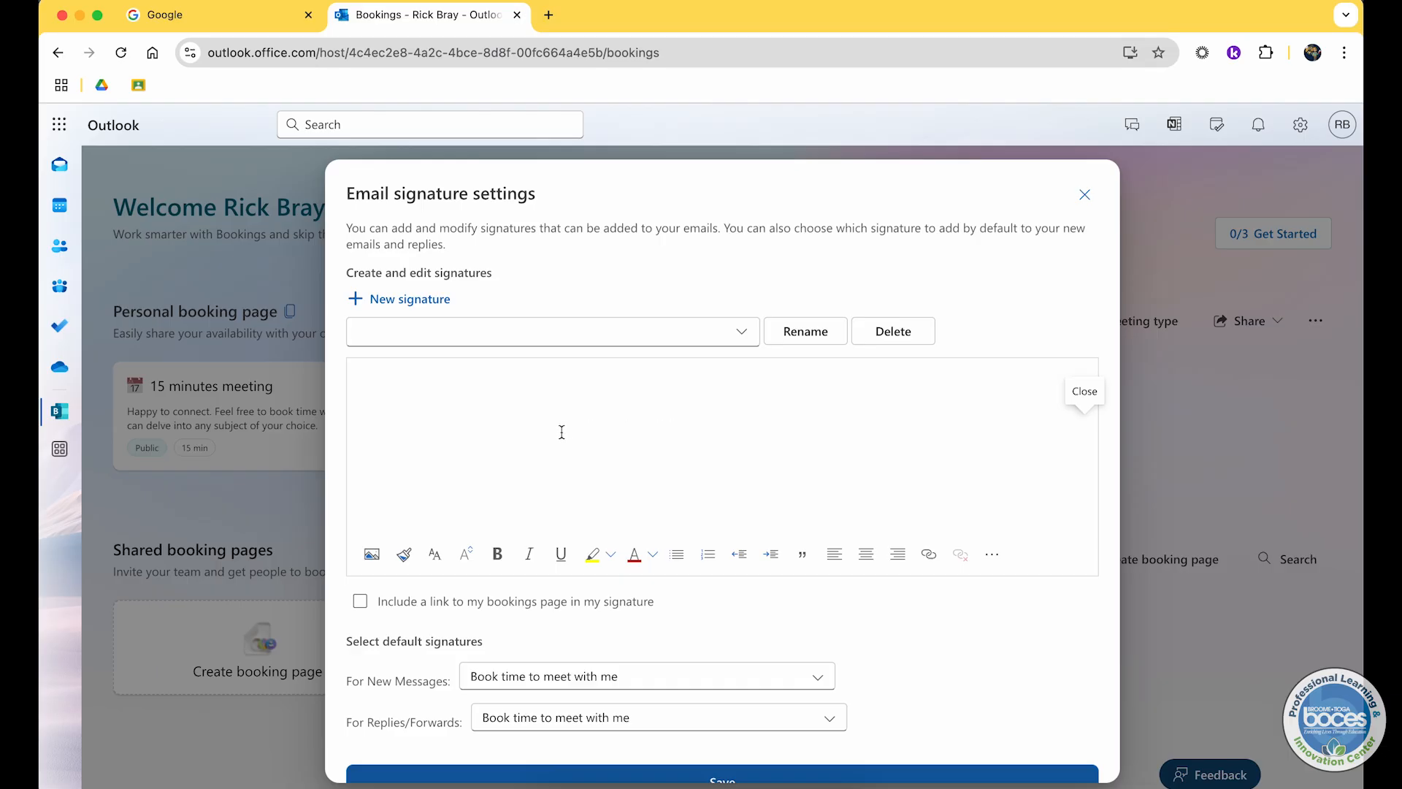
scroll(521, 455, "down", 2)
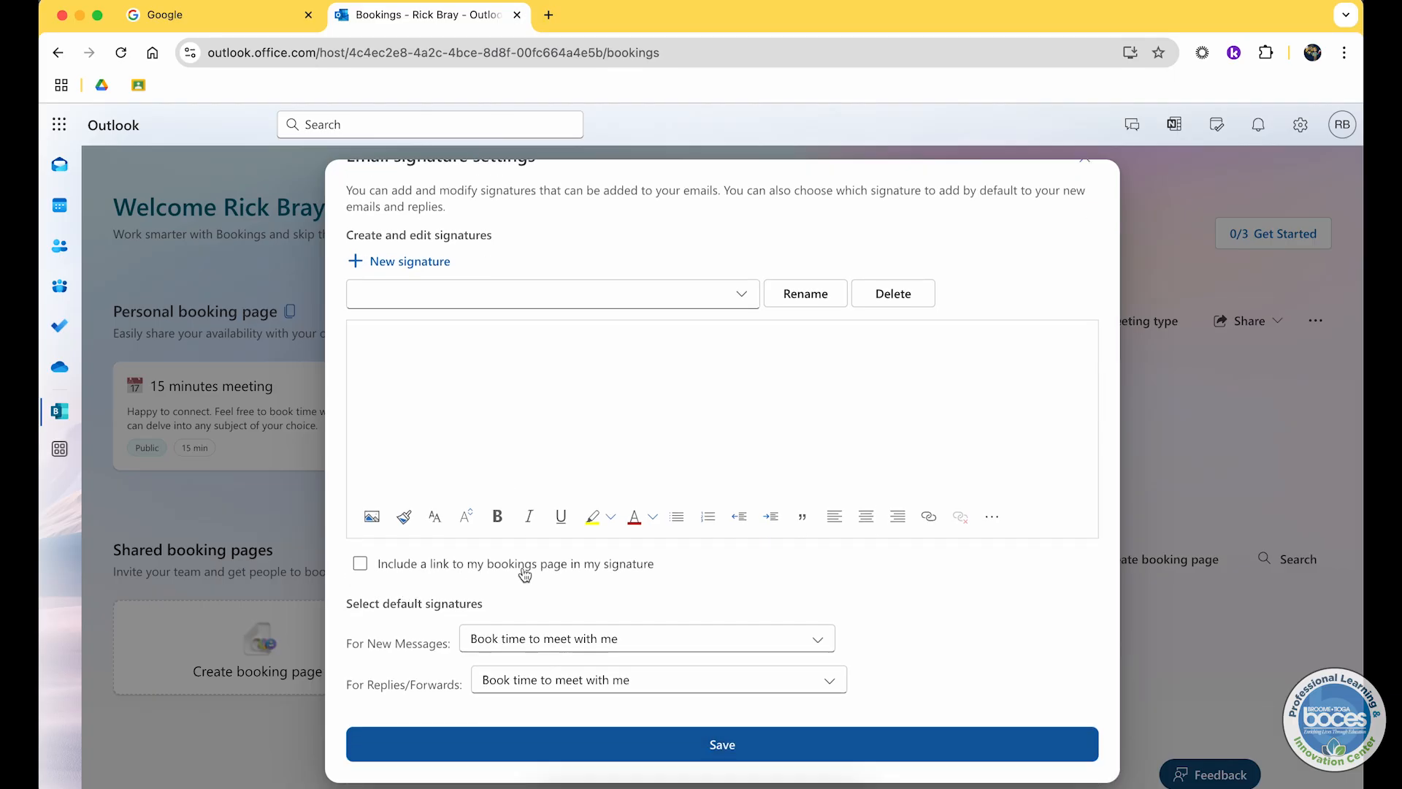
left_click(606, 569)
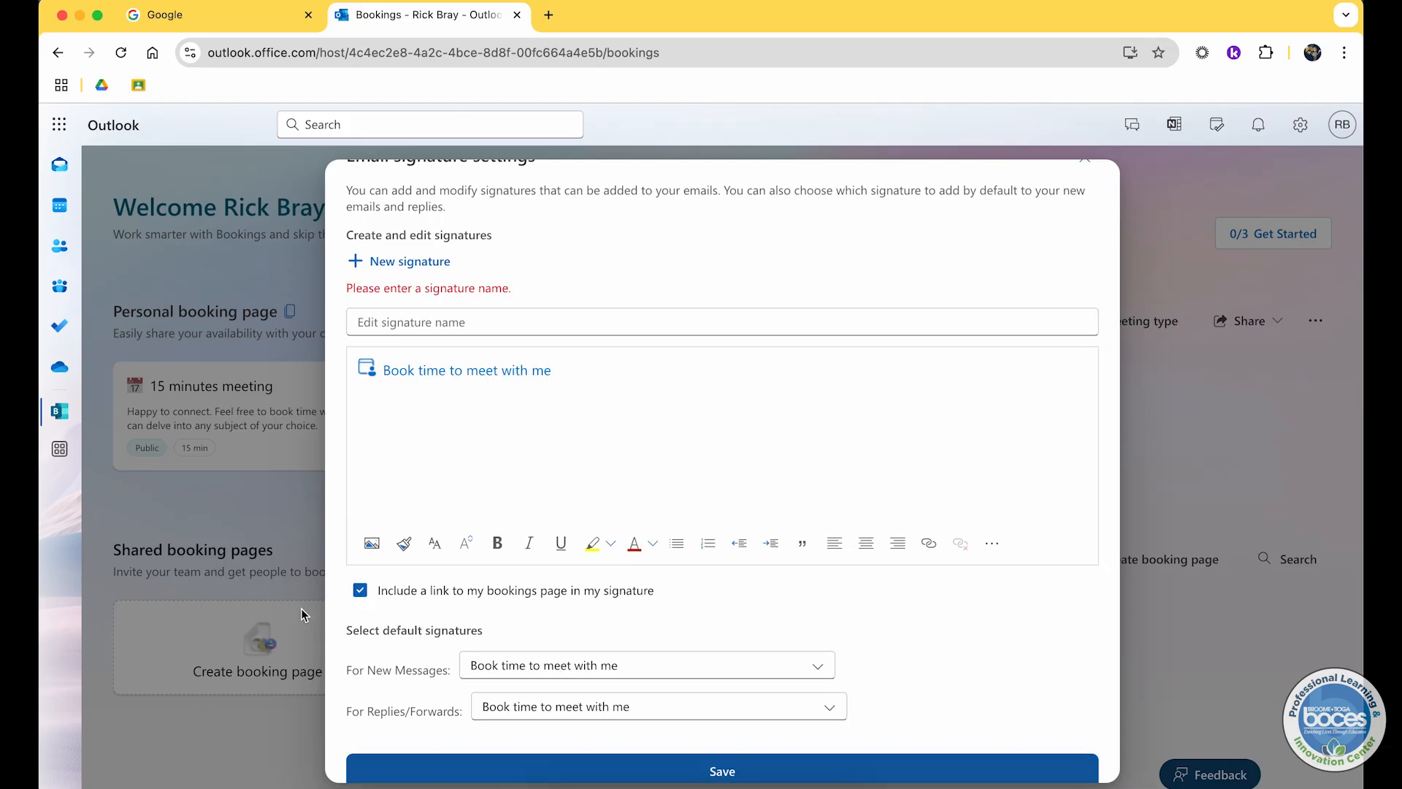
left_click(359, 591)
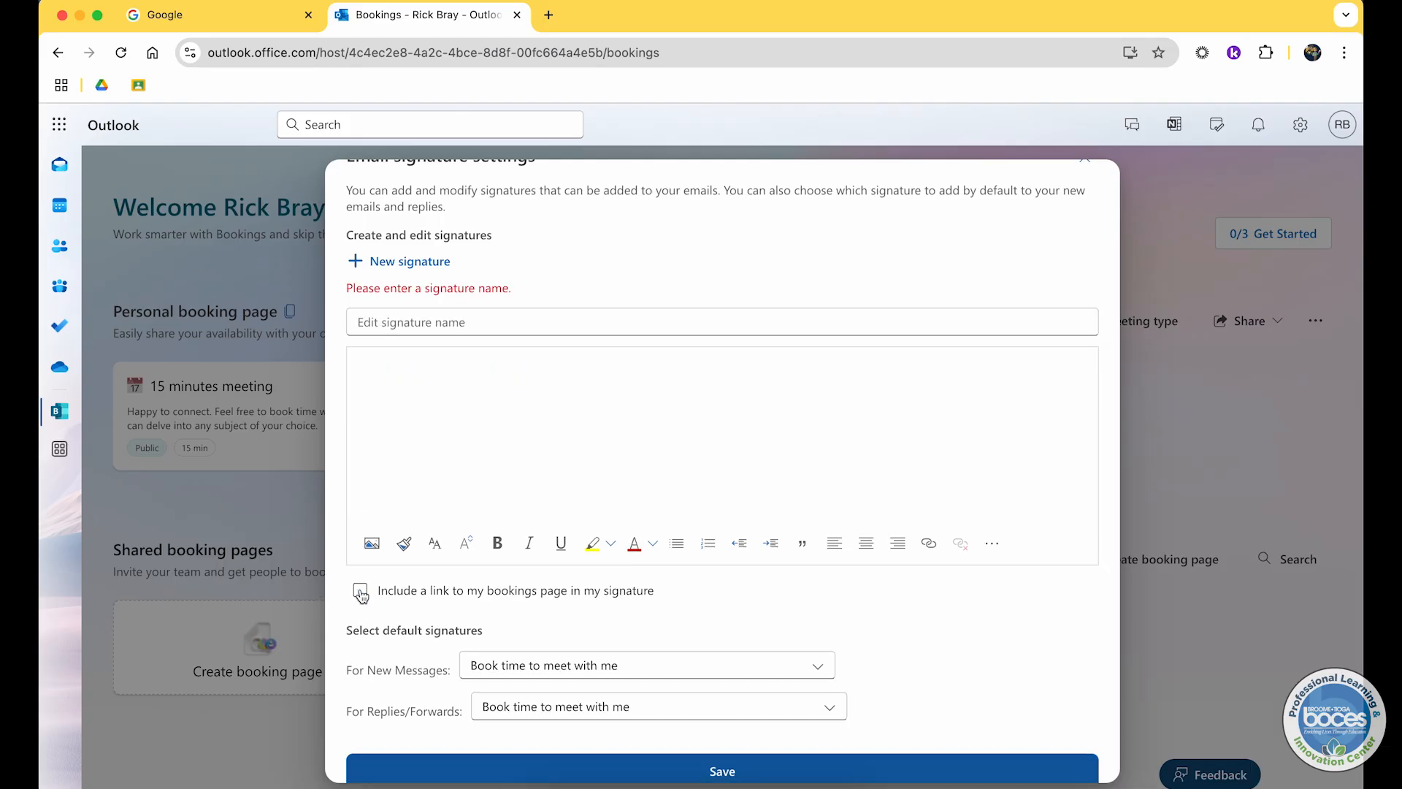
left_click(359, 591)
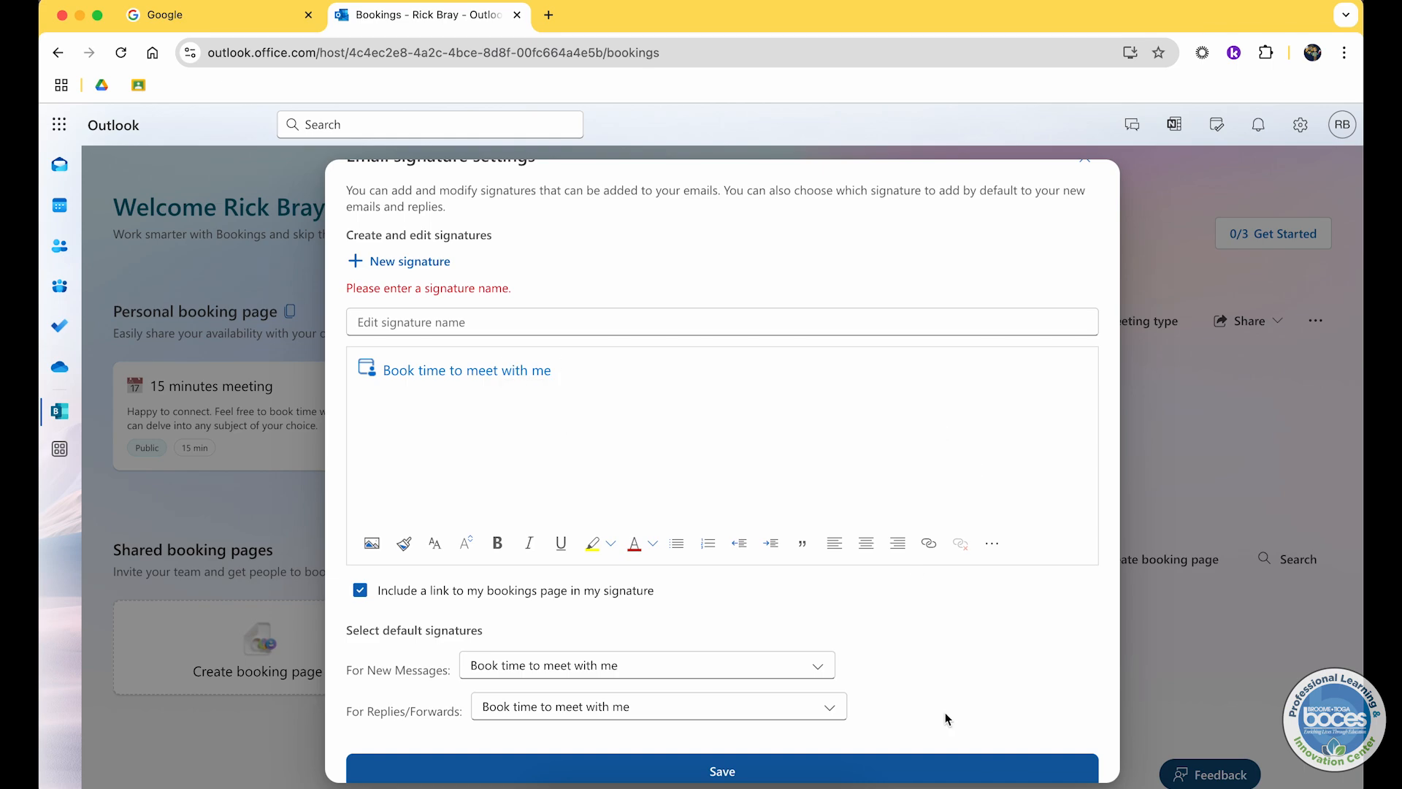
left_click(941, 762)
Step: Reopen Email signature settings, turn off the bookings page link in the signature, and save
left_click(1234, 329)
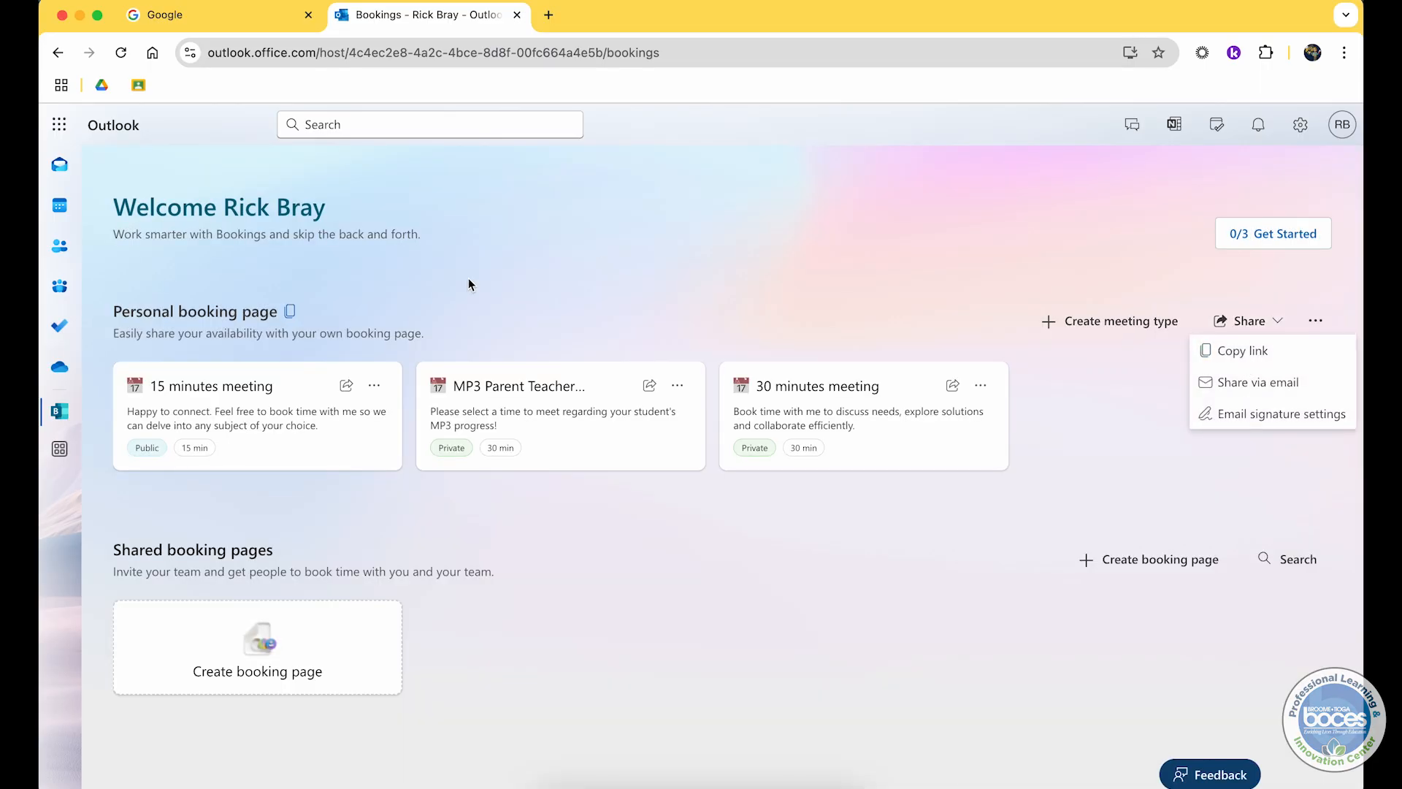
key("ctrl+Up")
left_click(299, 305)
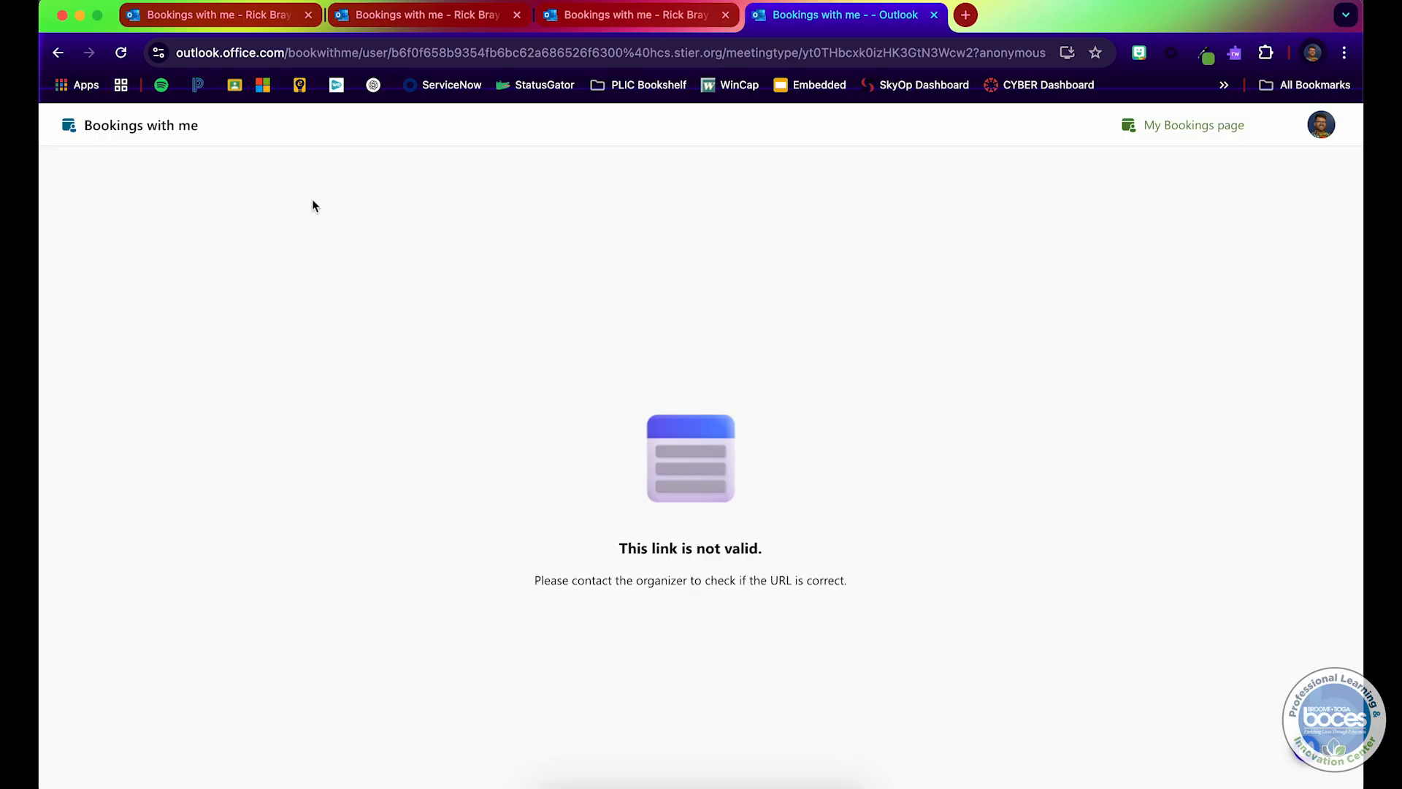
left_click(226, 22)
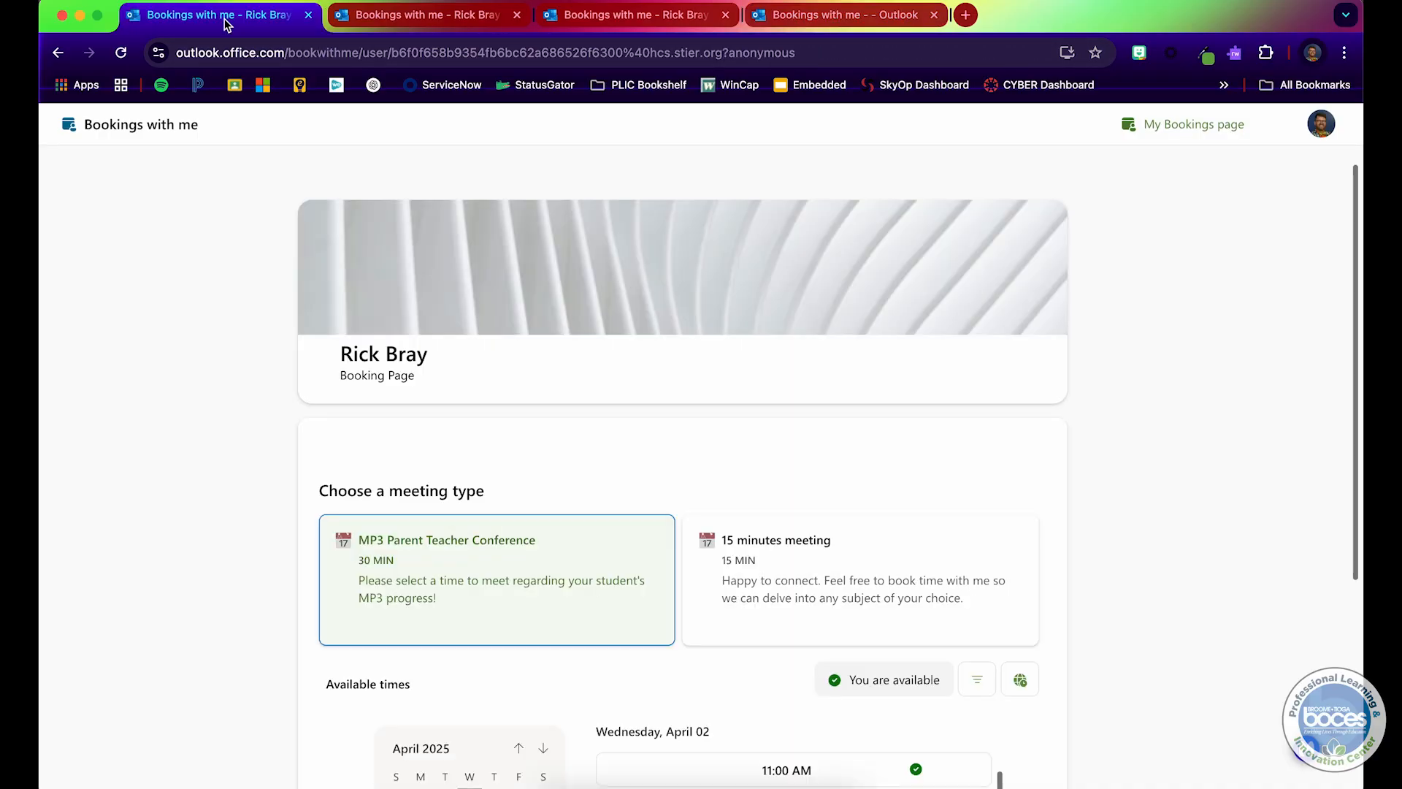
key("ctrl+Up")
left_click(404, 332)
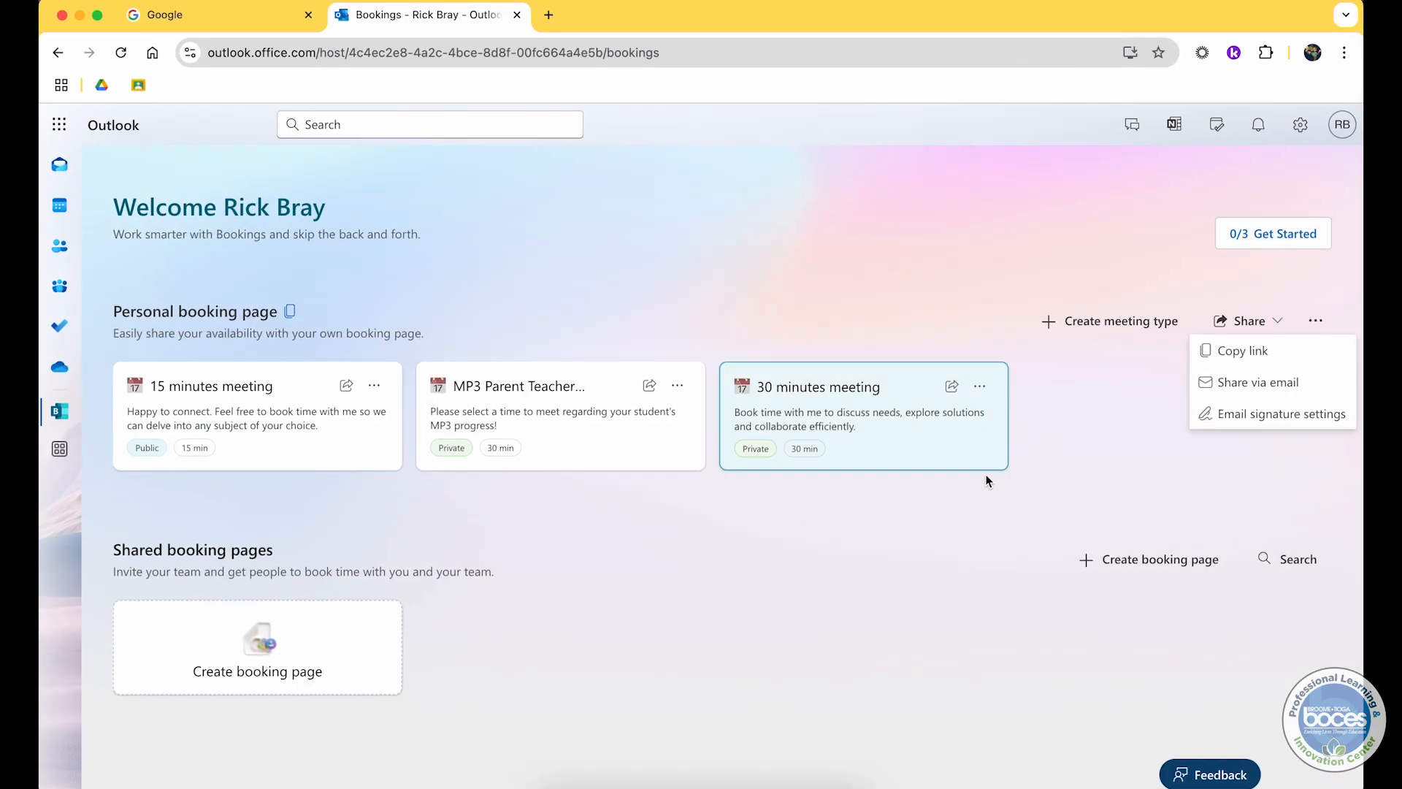
left_click(1240, 422)
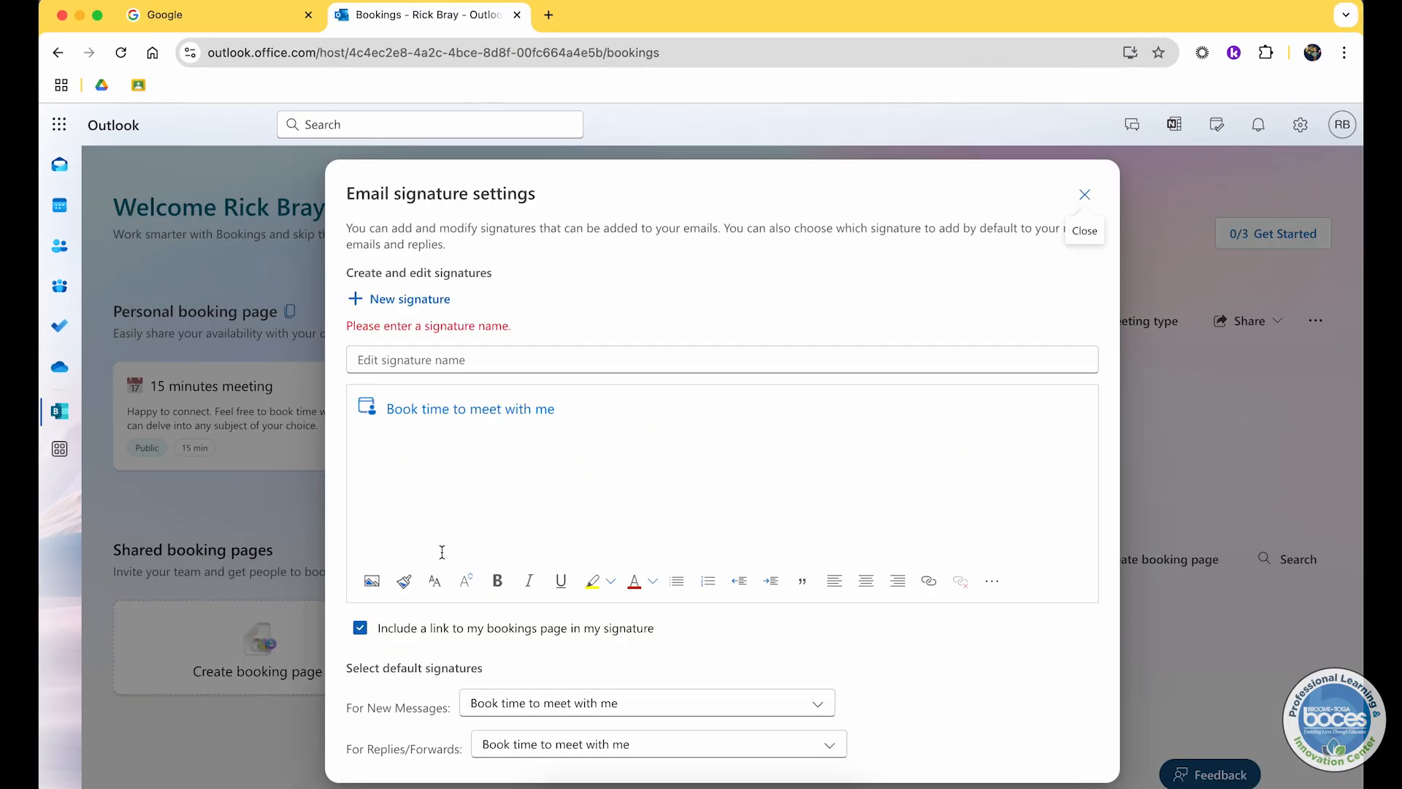
left_click(424, 624)
scroll(803, 577, "down", 2)
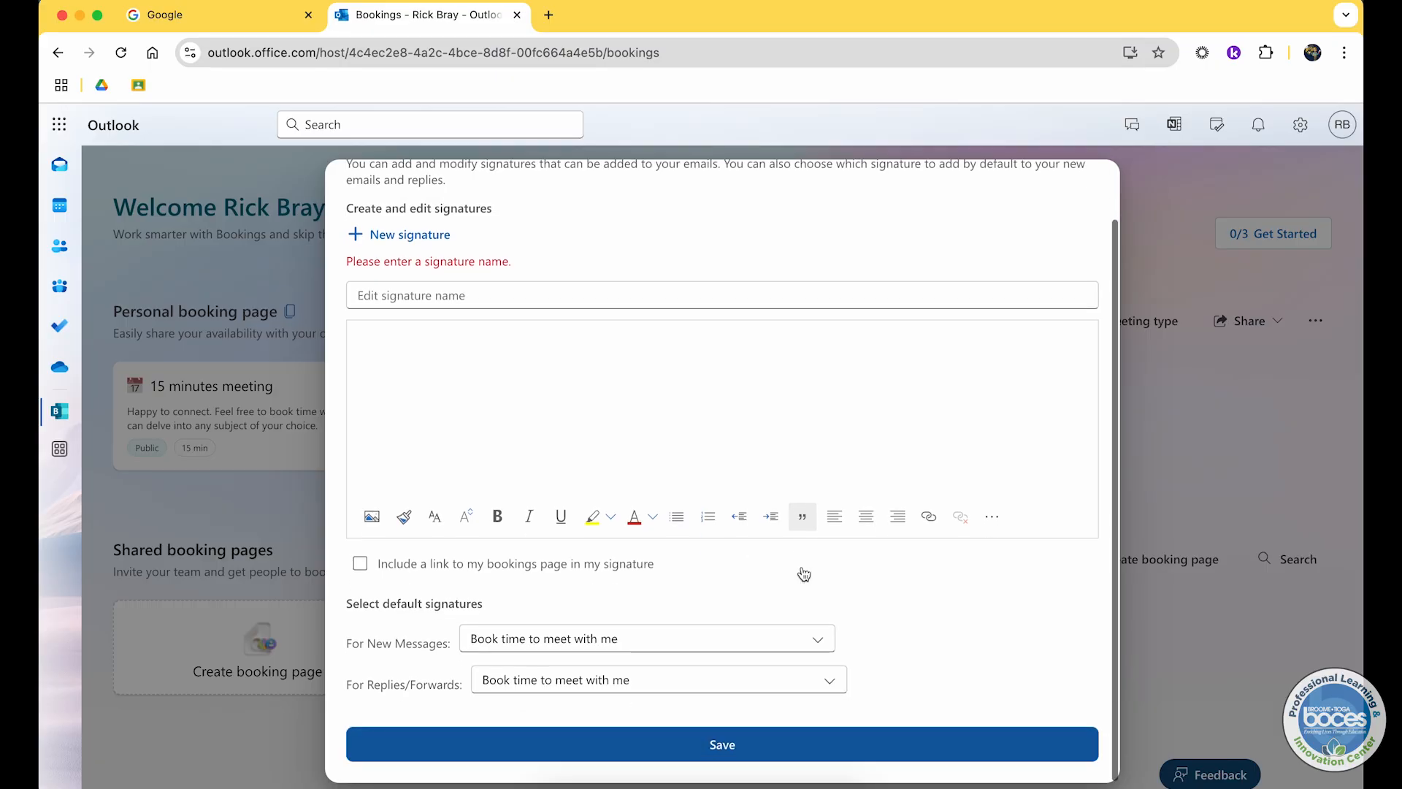
left_click(812, 736)
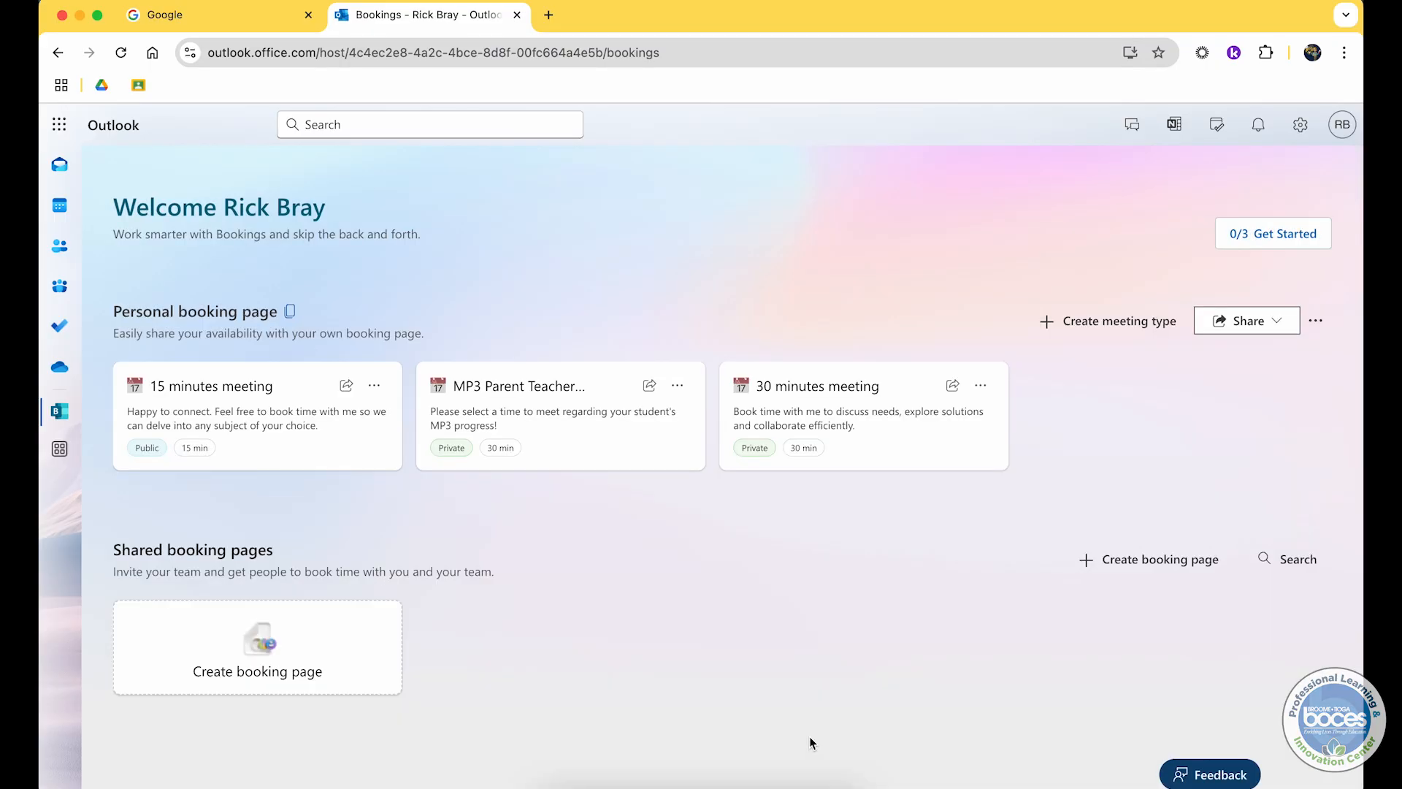